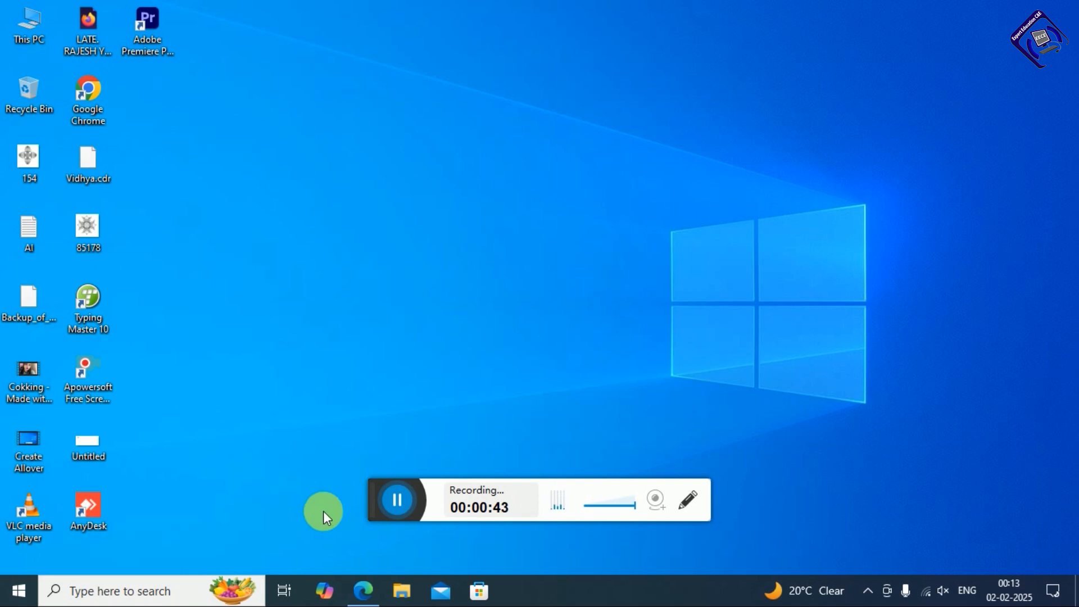
# Launch Excel by searching 'exce' in Windows Search and start a blank workbook (Book1)
pyautogui.click(99, 593)
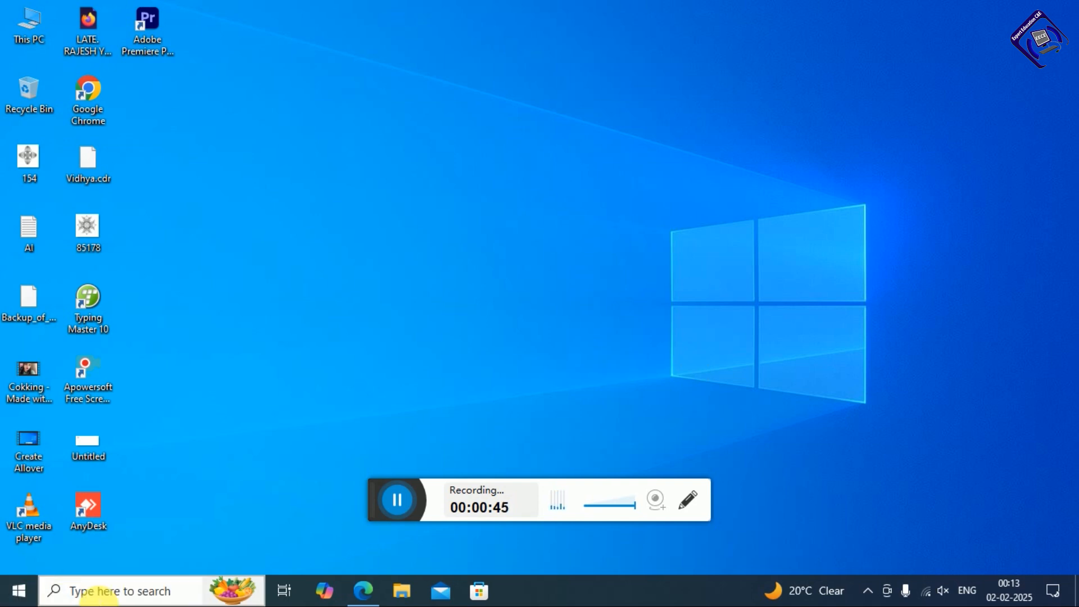
pyautogui.write('excel')
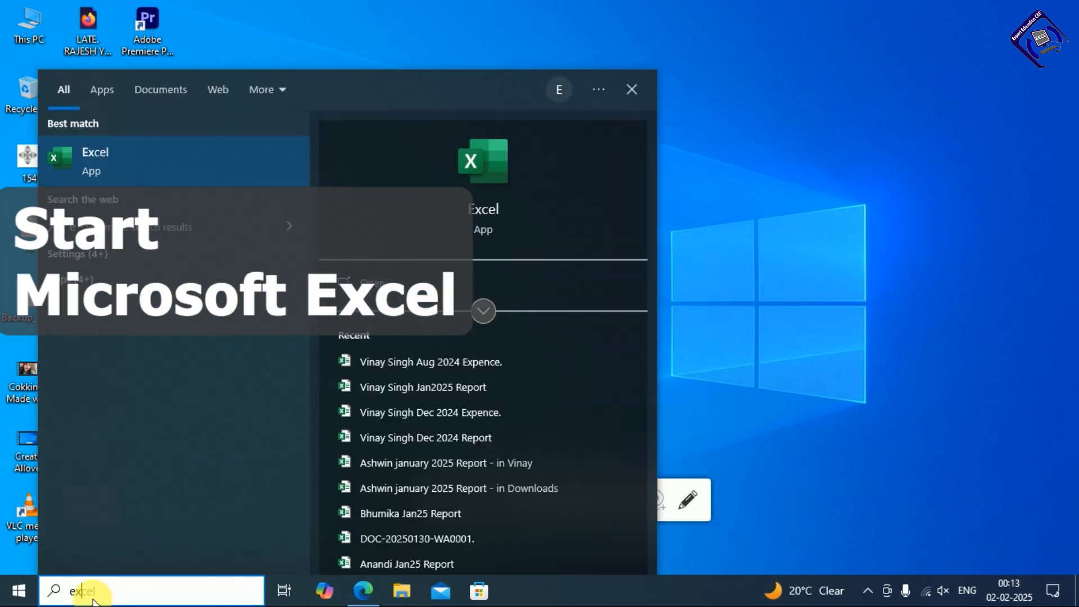
pyautogui.press('Return')
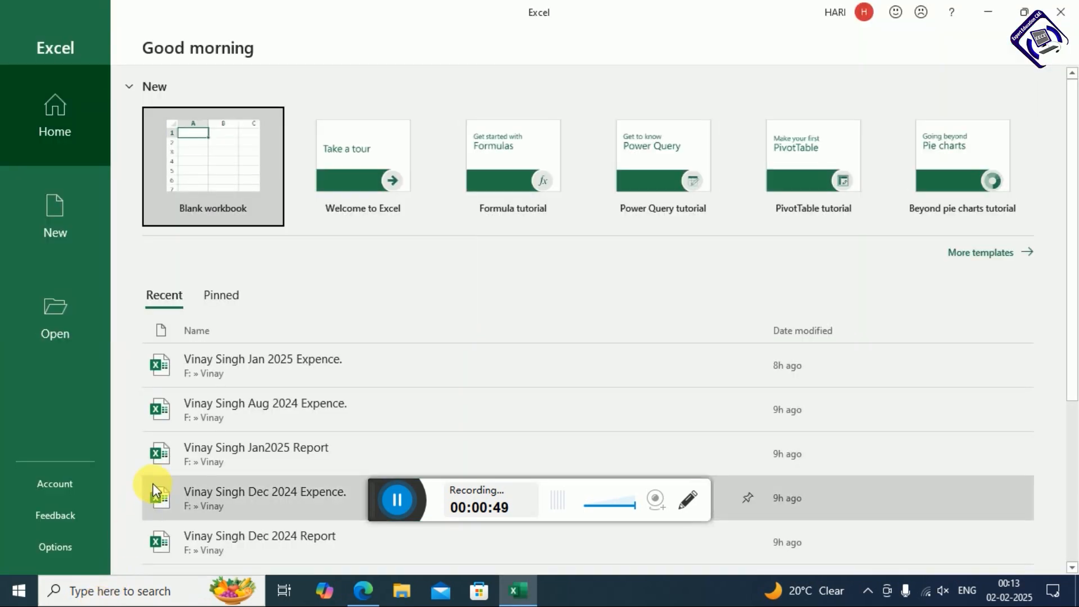
pyautogui.click(204, 168)
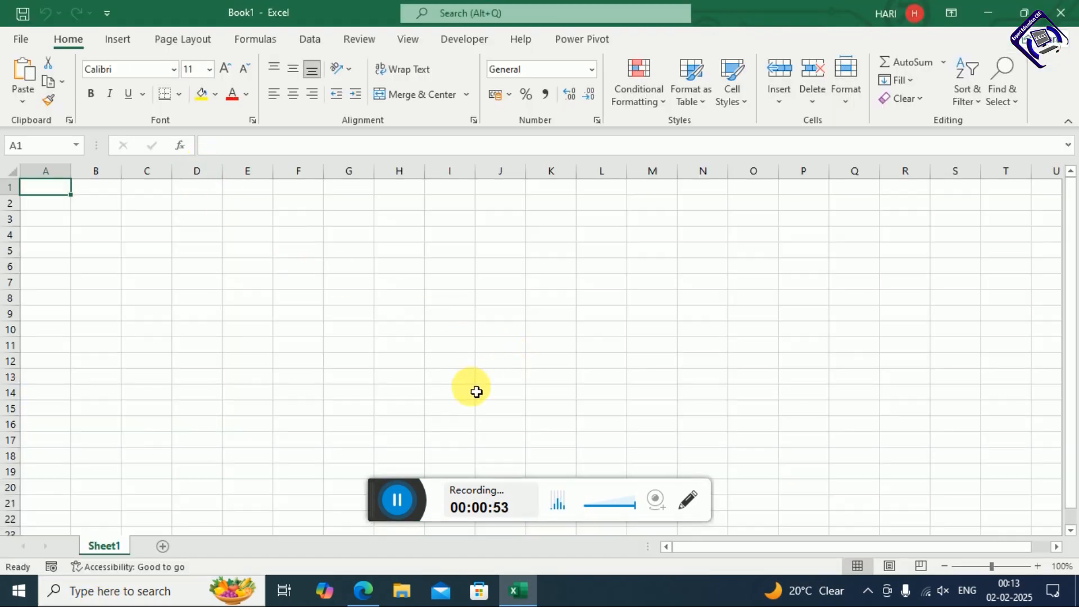
# Save the new workbook as 'E-Tander' in the local Documents folder
pyautogui.hotkey('ctrl', 's')
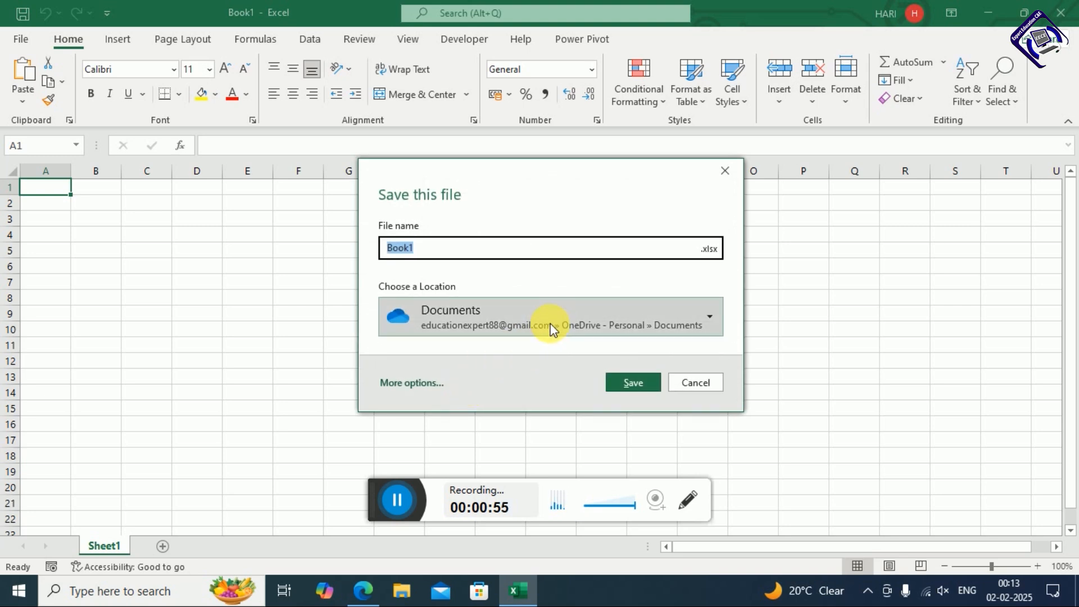
pyautogui.click(550, 324)
pyautogui.click(482, 402)
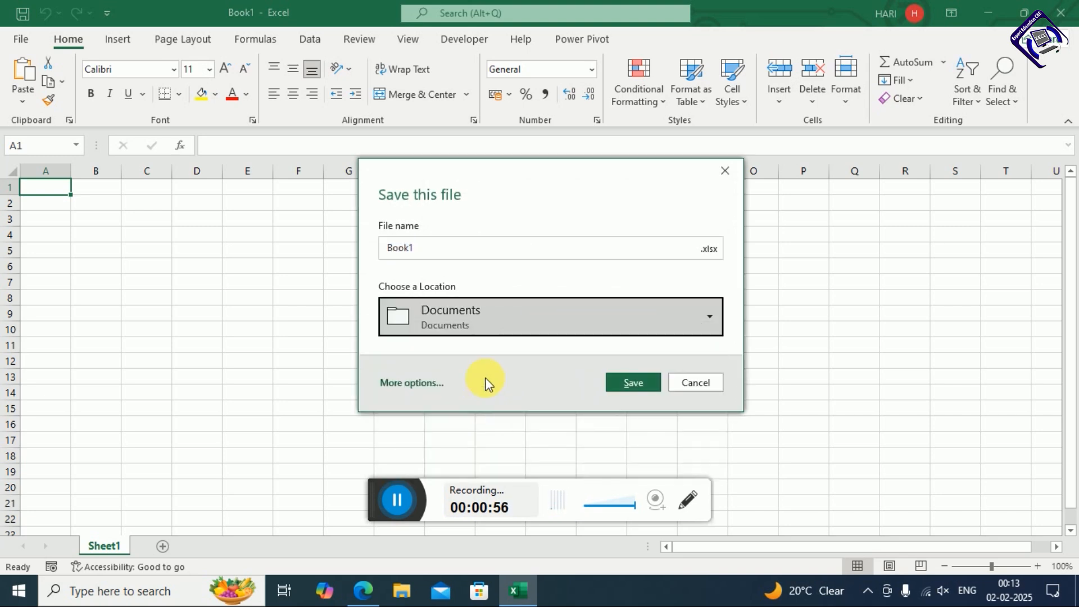
pyautogui.click(463, 251)
pyautogui.hotkey('ctrl', 'a')
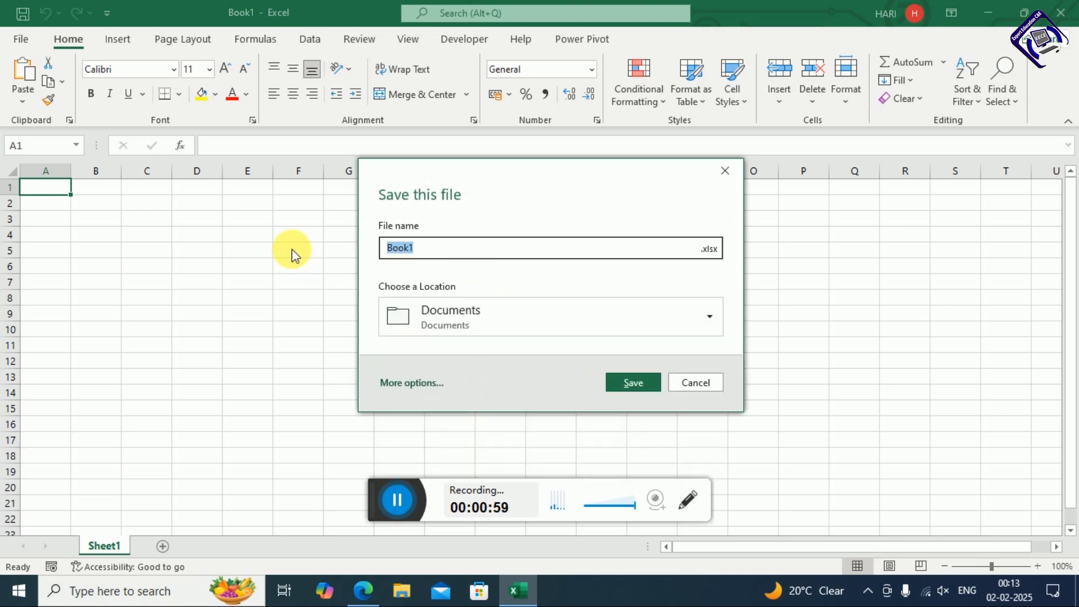
pyautogui.press('BackSpace')
pyautogui.write('E-Tan')
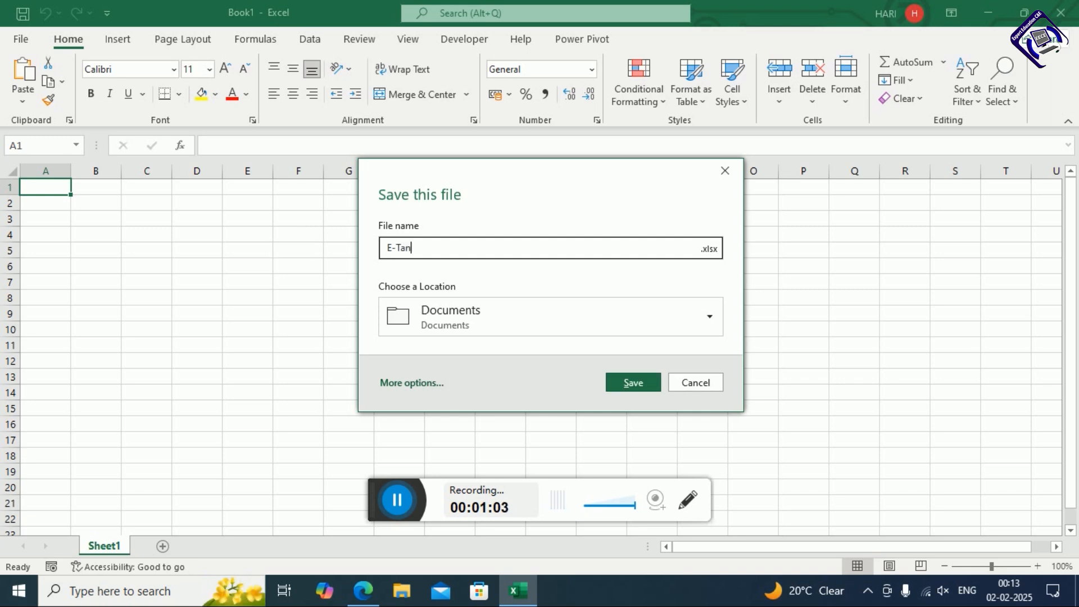
pyautogui.write('der')
pyautogui.press('Return')
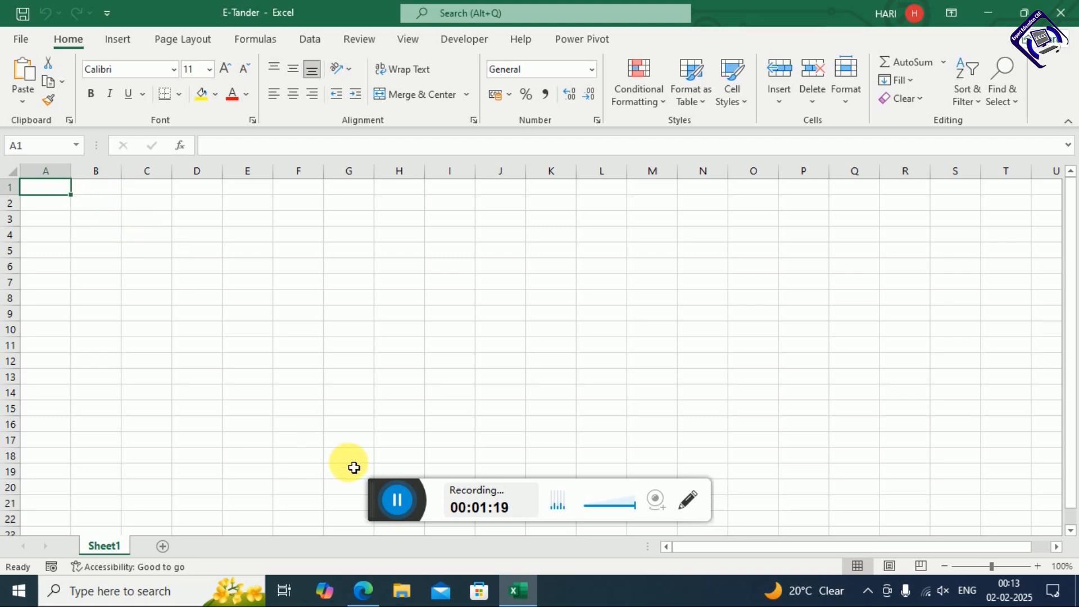
# Enter the headers Date in A1 and Company Name in B1, widening column B
pyautogui.write('Date')
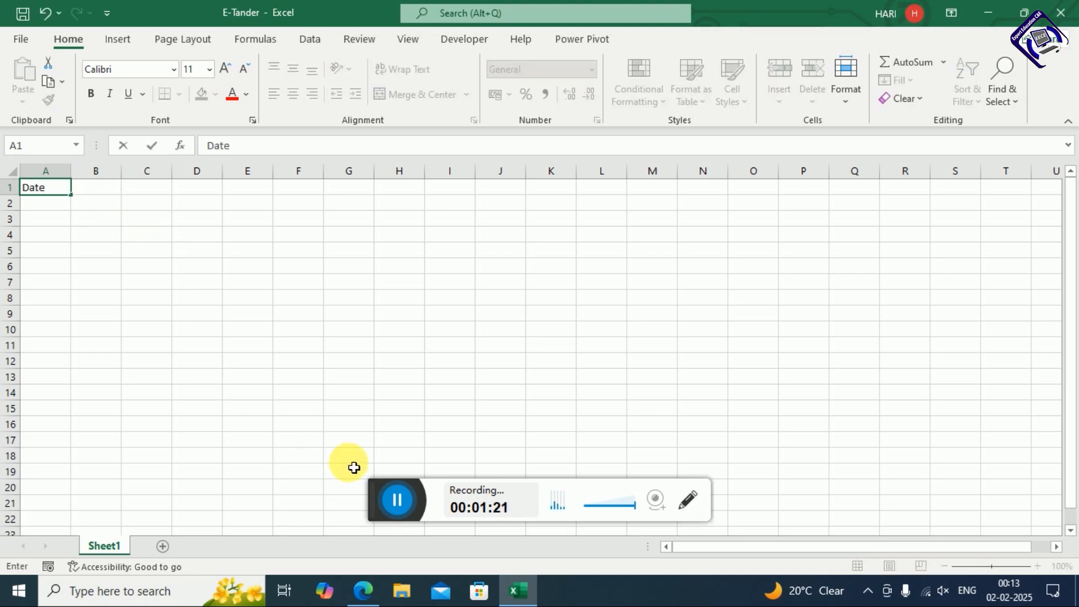
pyautogui.press('Return')
pyautogui.press('Right')
pyautogui.press('Up')
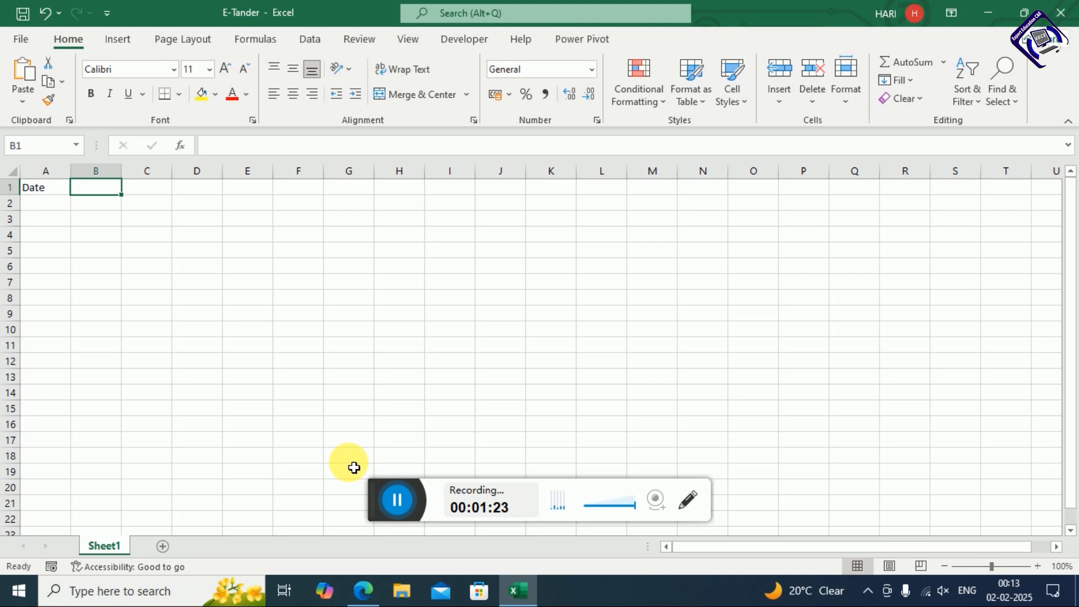
pyautogui.write('Co')
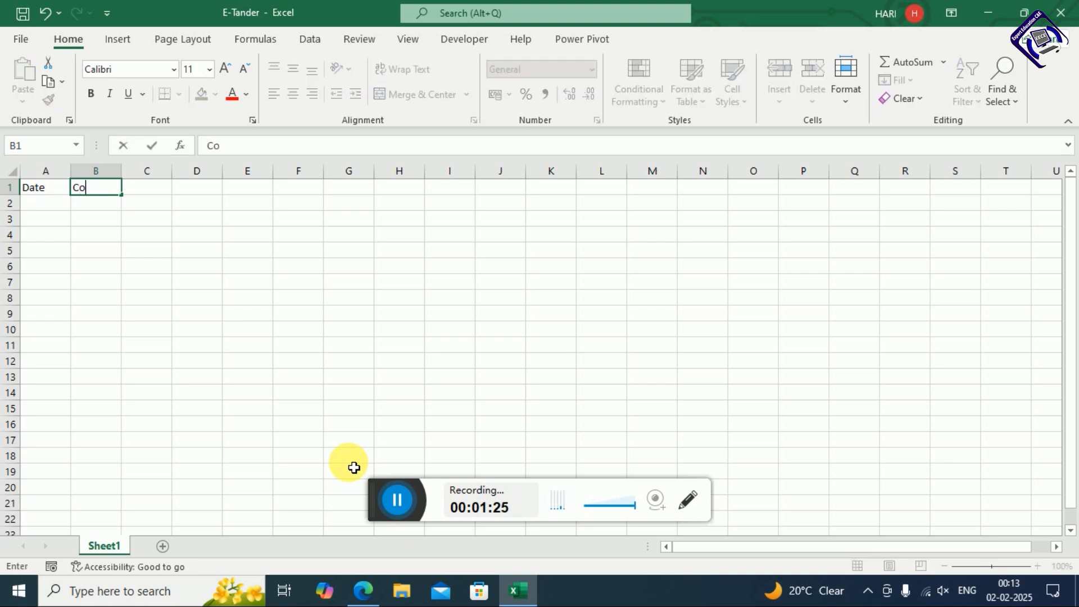
pyautogui.write('mpany Name')
pyautogui.press('Return')
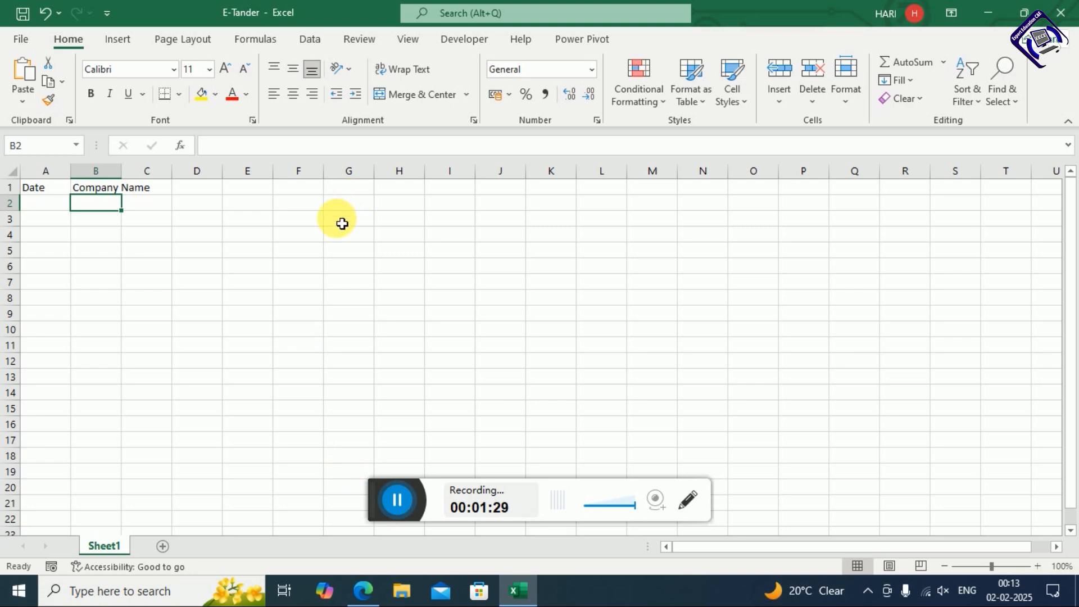
pyautogui.moveTo(122, 172); pyautogui.dragTo(178, 176)
# Add the headers Adresss in C1 and Owner Name in D1, widening both columns
pyautogui.click(209, 189)
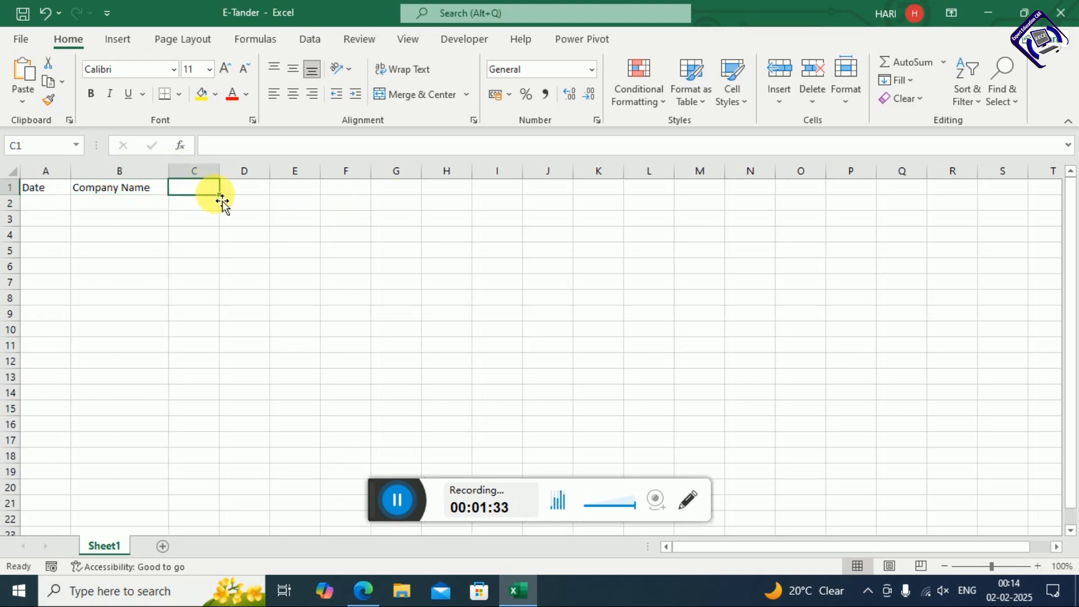
pyautogui.write('Adresss')
pyautogui.press('Return')
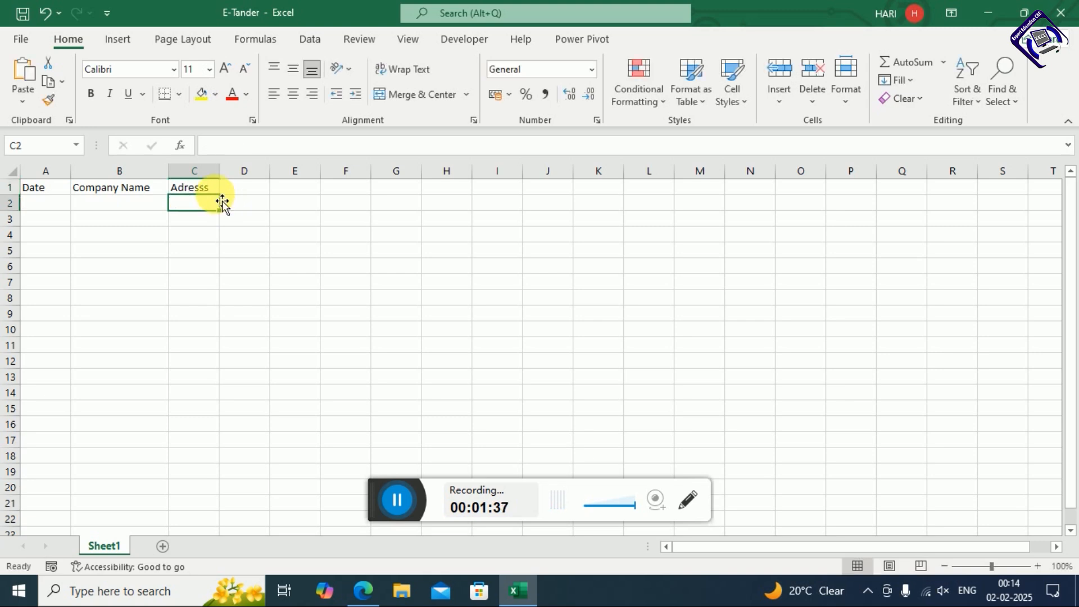
pyautogui.moveTo(224, 182); pyautogui.dragTo(256, 181)
pyautogui.click(285, 188)
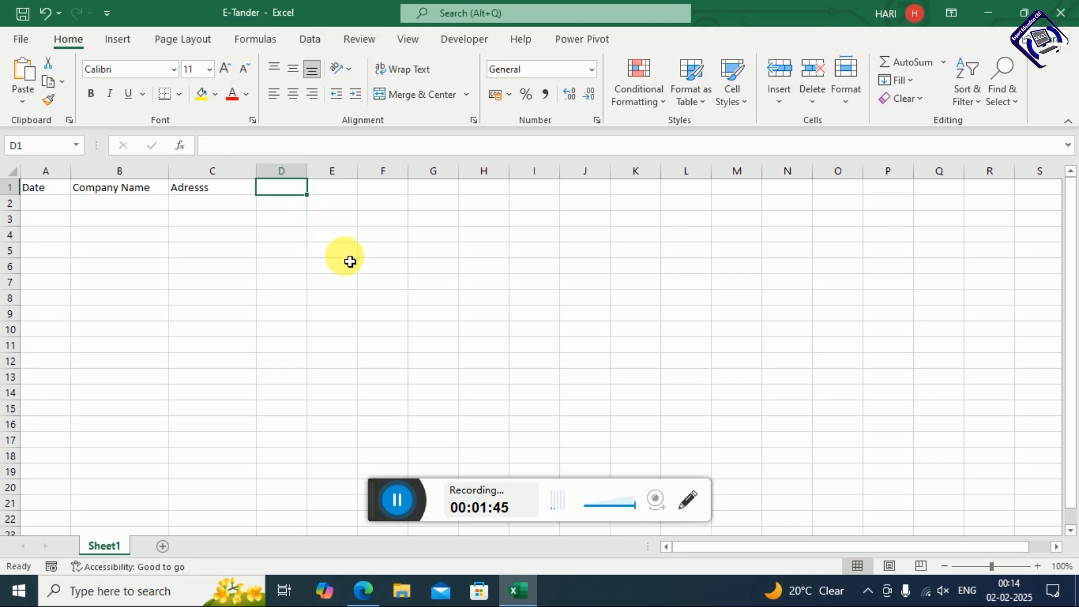
pyautogui.write('Own')
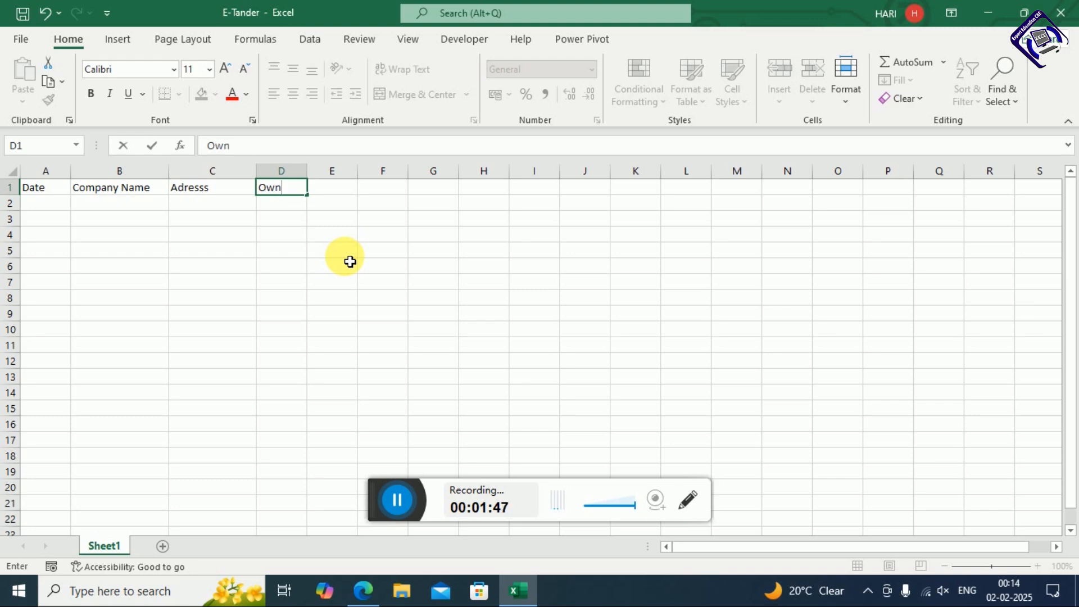
pyautogui.write('er Name')
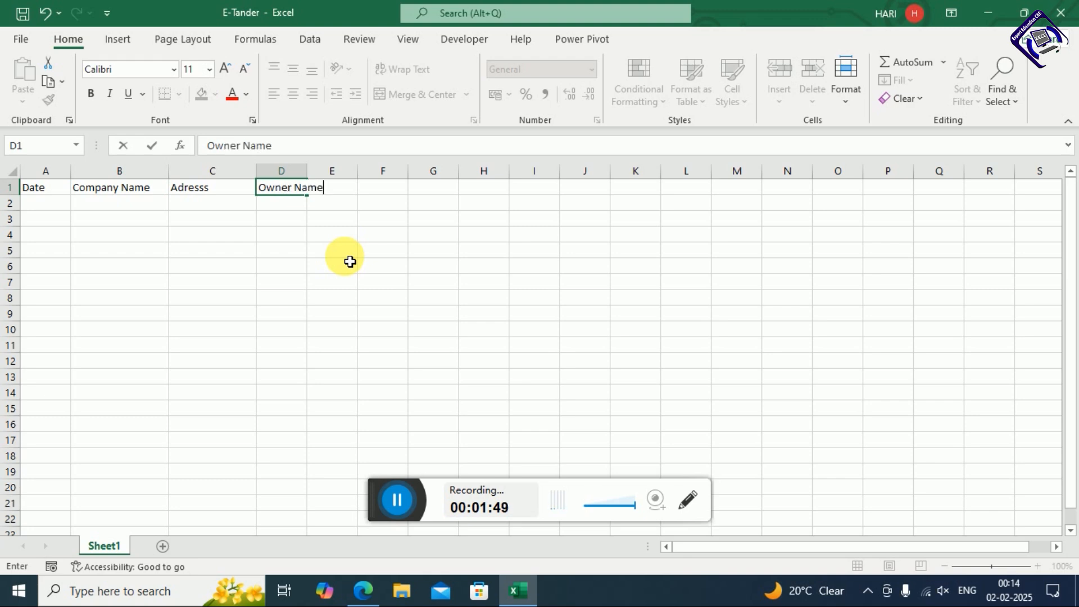
pyautogui.press('Return')
pyautogui.moveTo(309, 178); pyautogui.dragTo(353, 179)
# Add the Contact No header in E1 and widen column E to fit
pyautogui.click(386, 191)
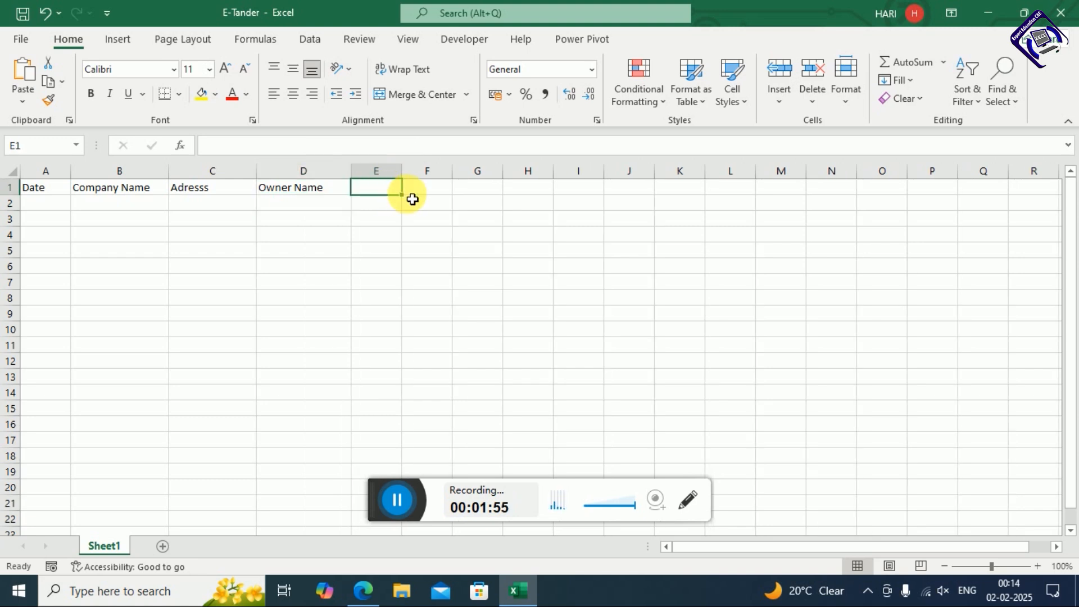
pyautogui.write('Co')
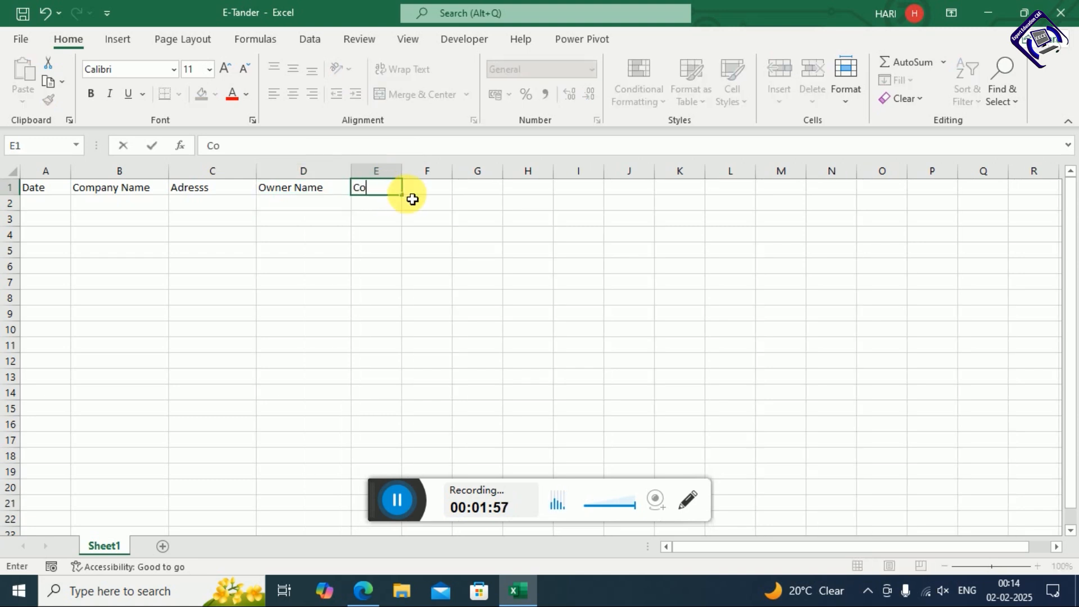
pyautogui.write('ntact No')
pyautogui.press('Return')
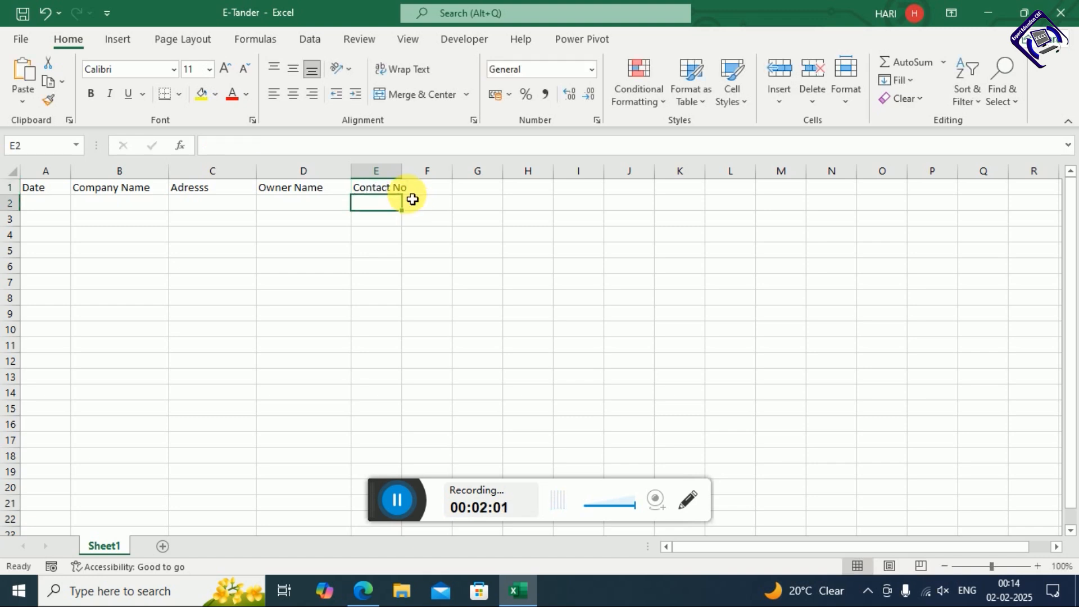
pyautogui.moveTo(403, 172); pyautogui.dragTo(441, 176)
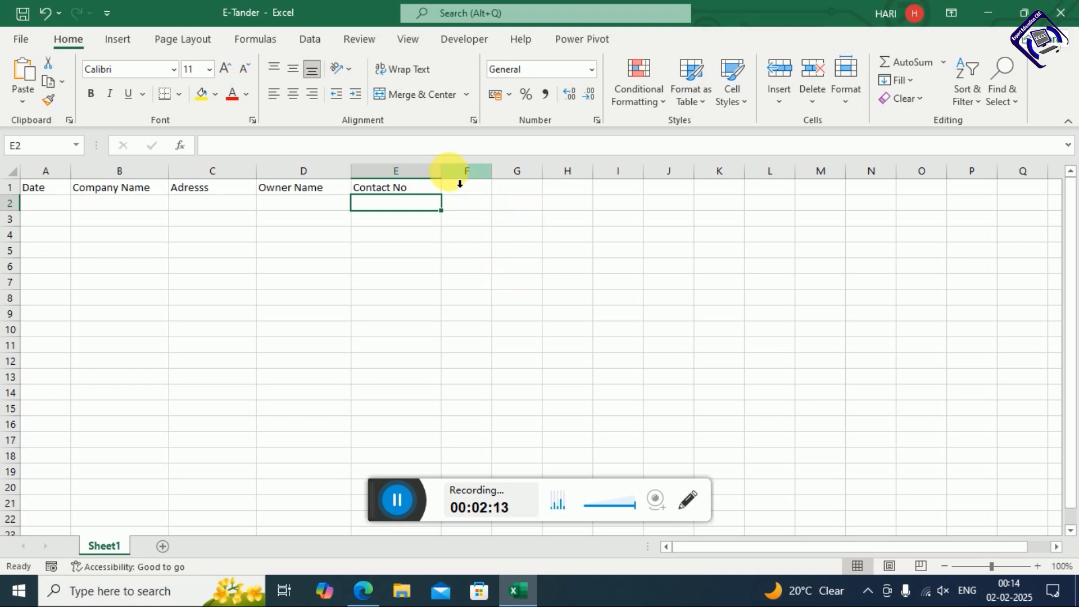
# Add the Tender Id header in F1, widening columns E and F
pyautogui.moveTo(442, 171); pyautogui.dragTo(459, 173)
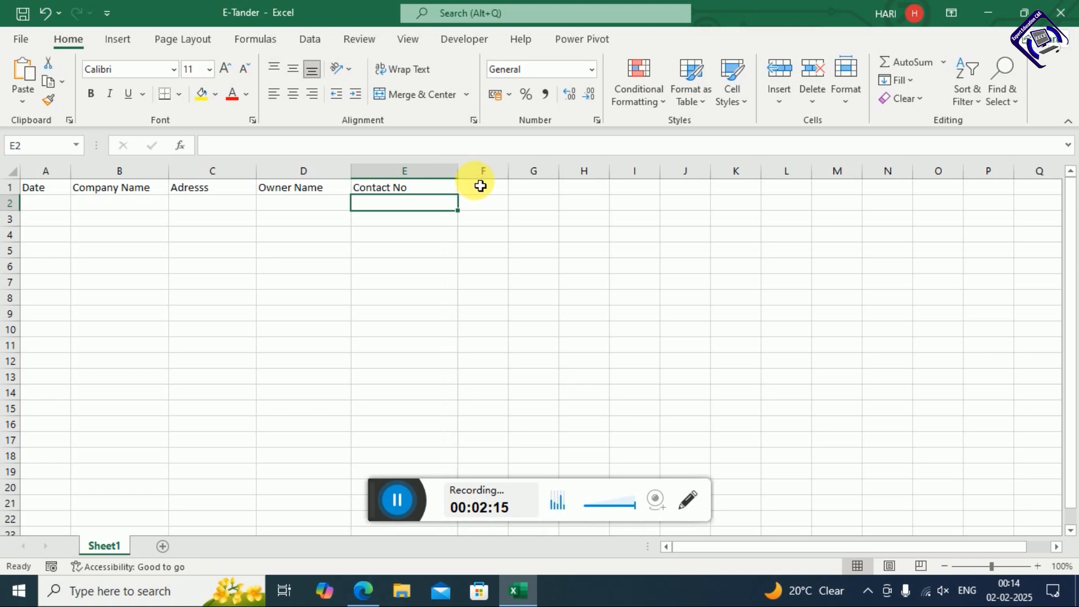
pyautogui.click(485, 188)
pyautogui.write('Te')
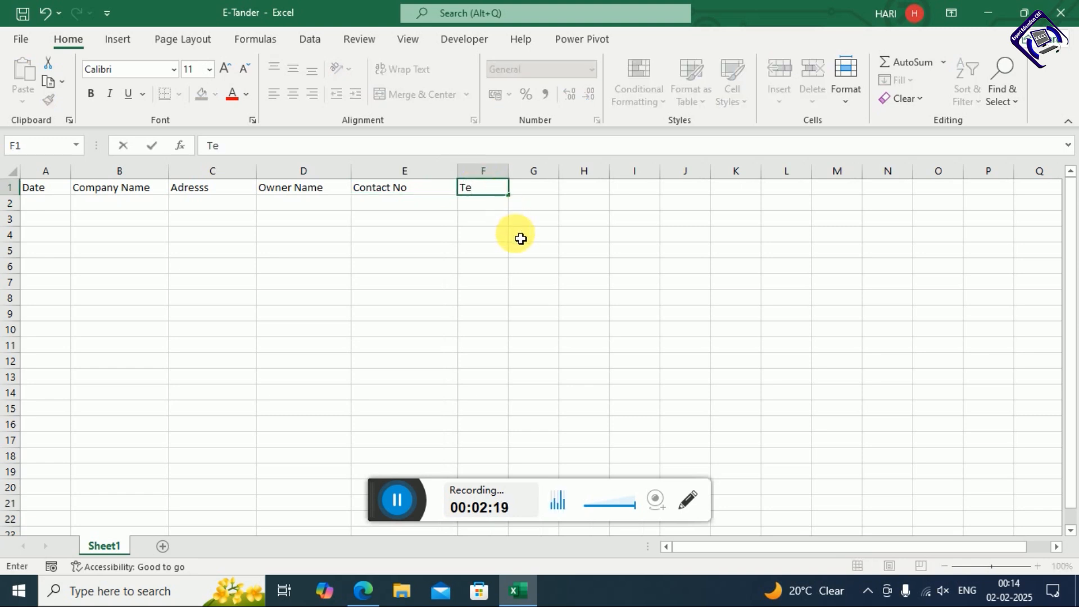
pyautogui.press('BackSpace')
pyautogui.write('ender Id')
pyautogui.press('Return')
pyautogui.press('Right')
pyautogui.press('Up')
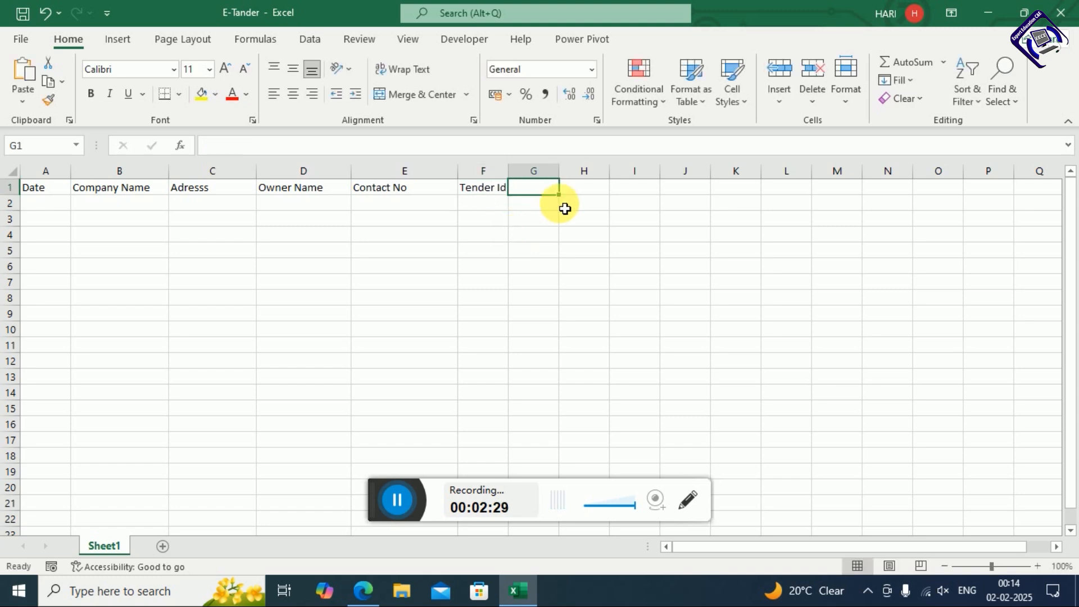
pyautogui.moveTo(508, 178); pyautogui.dragTo(532, 179)
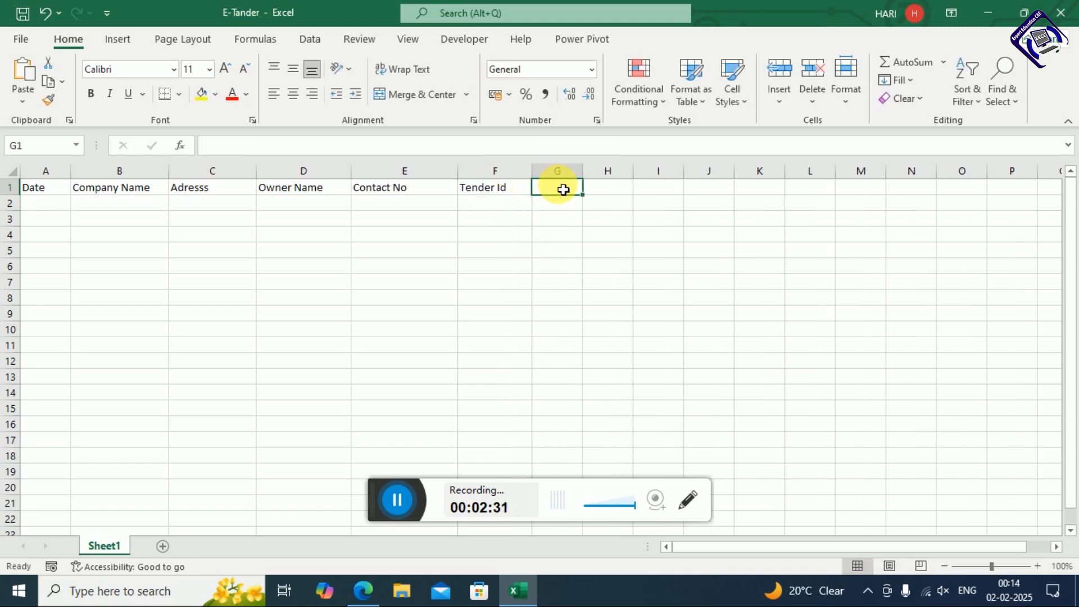
# Add Tender Date in G1 and Closing Date in H1, widening both columns
pyautogui.write('T')
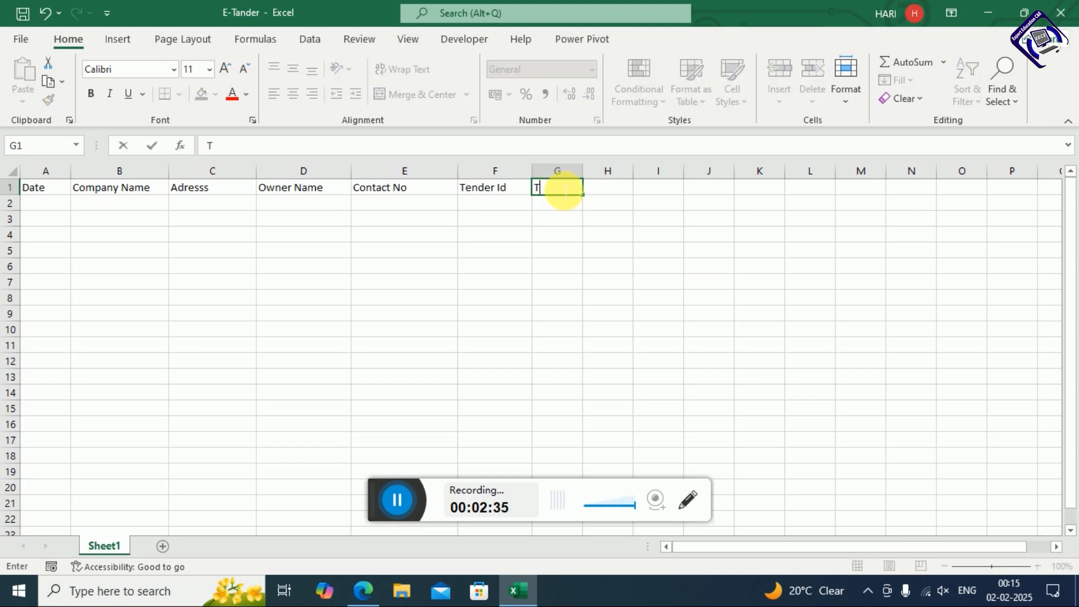
pyautogui.write('ender Date')
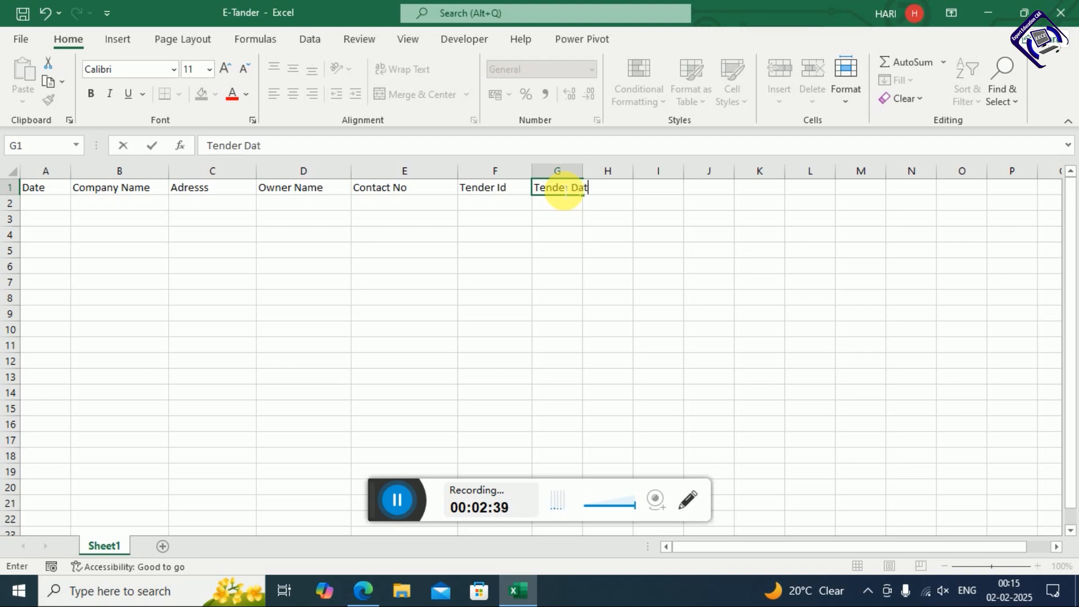
pyautogui.press('Return')
pyautogui.moveTo(590, 176); pyautogui.dragTo(619, 176)
pyautogui.click(647, 191)
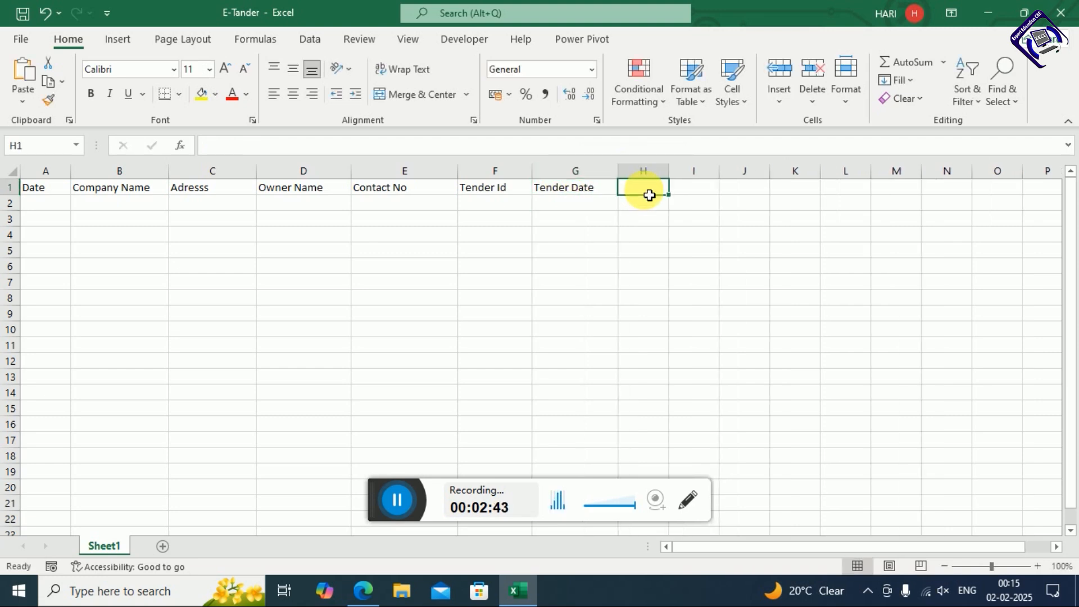
pyautogui.write('Clos')
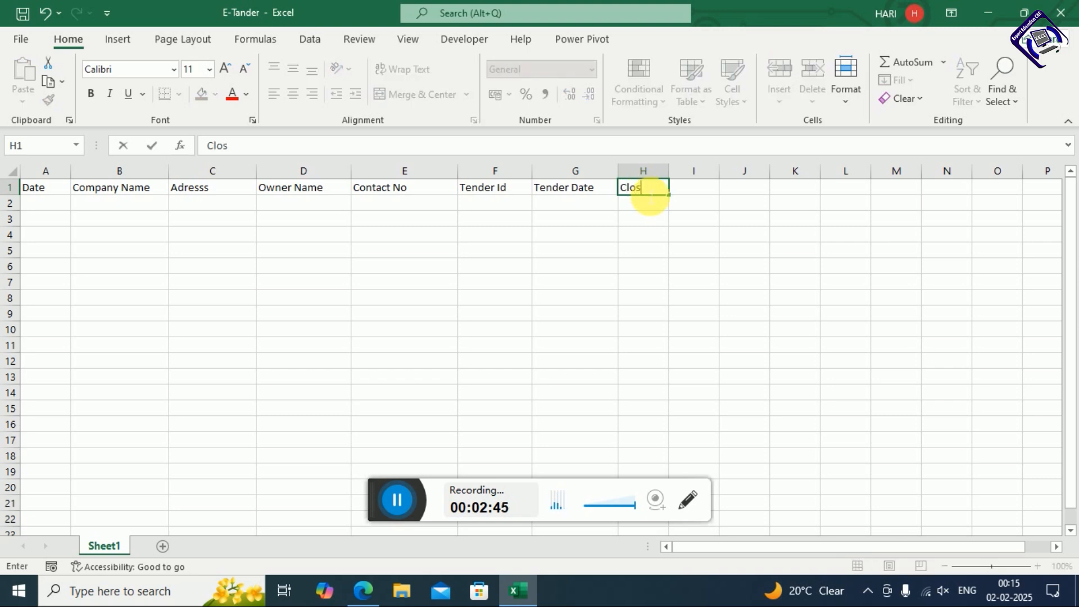
pyautogui.write('ing Date')
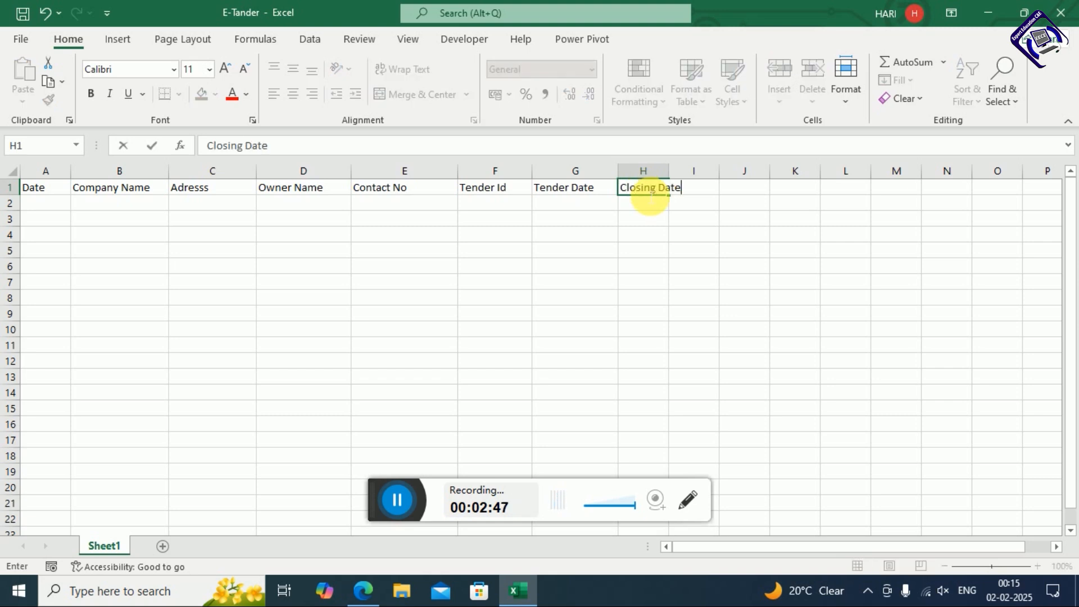
pyautogui.press('Return')
pyautogui.moveTo(669, 171); pyautogui.dragTo(719, 186)
# Add the 'Description Of Goods /Services' header in I1 and auto-fit column I
pyautogui.click(736, 194)
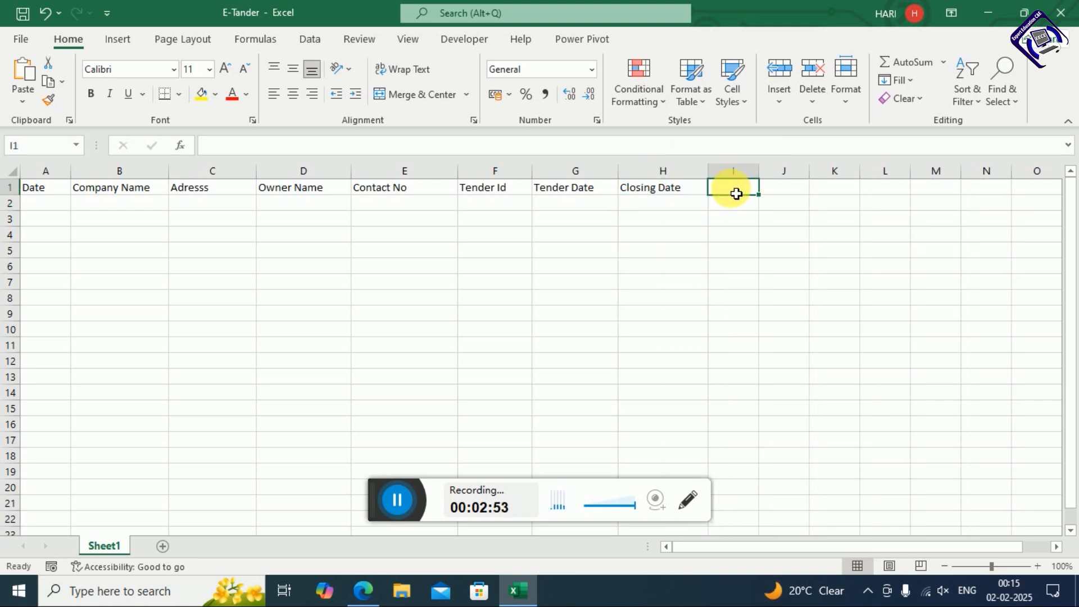
pyautogui.write('Des')
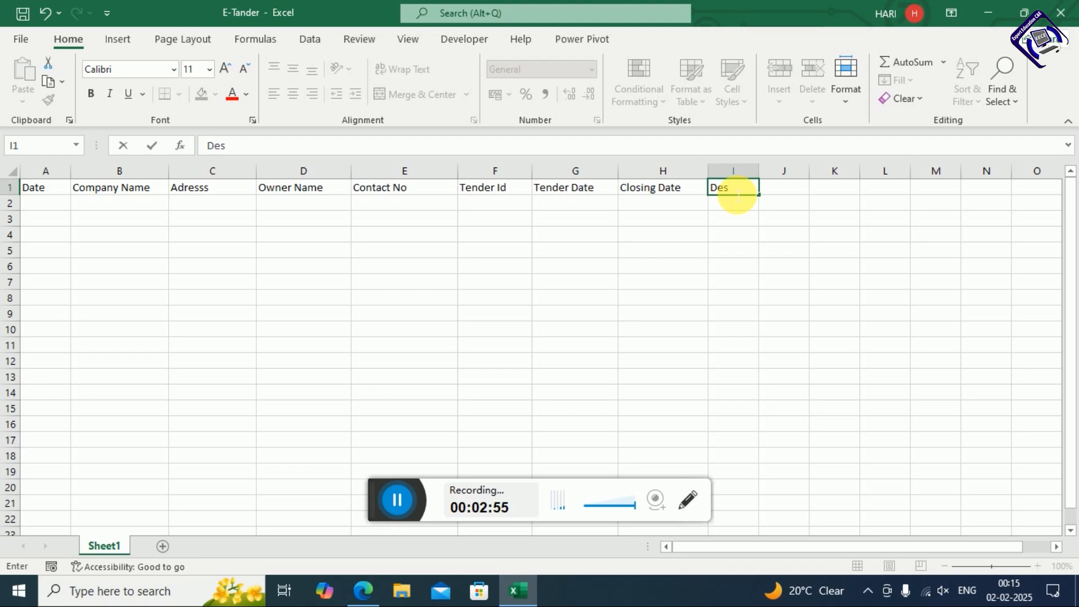
pyautogui.write('cription')
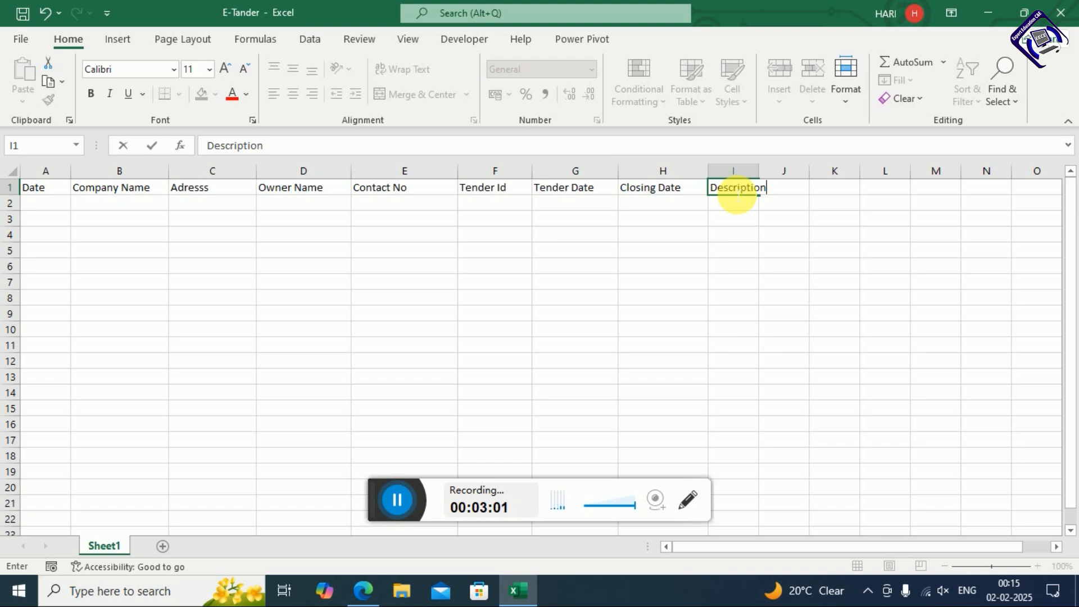
pyautogui.write(' Of Goods /Services')
pyautogui.press('Return')
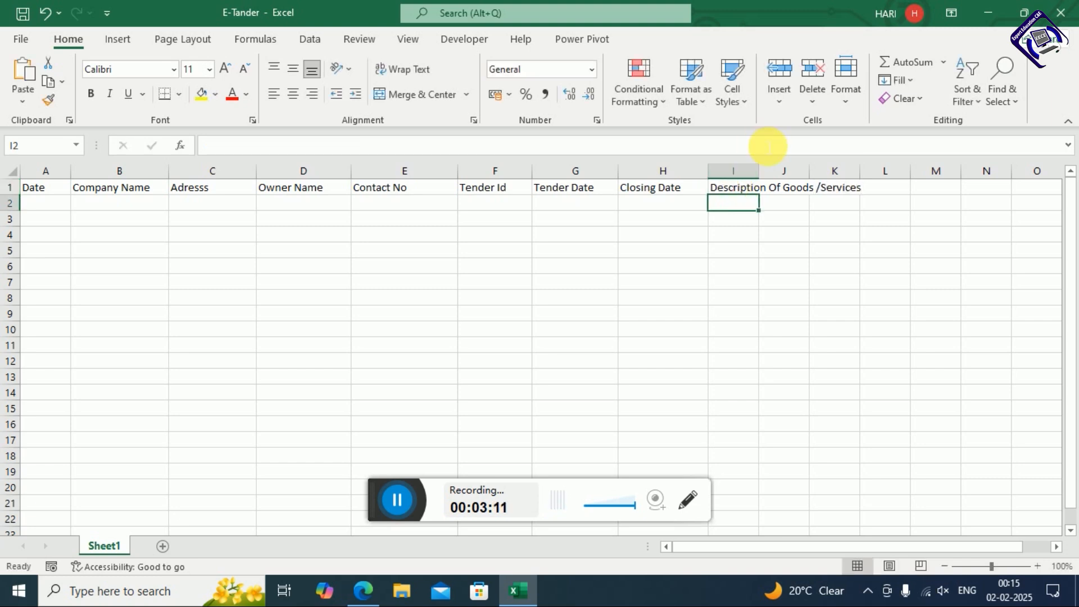
pyautogui.doubleClick(760, 170)
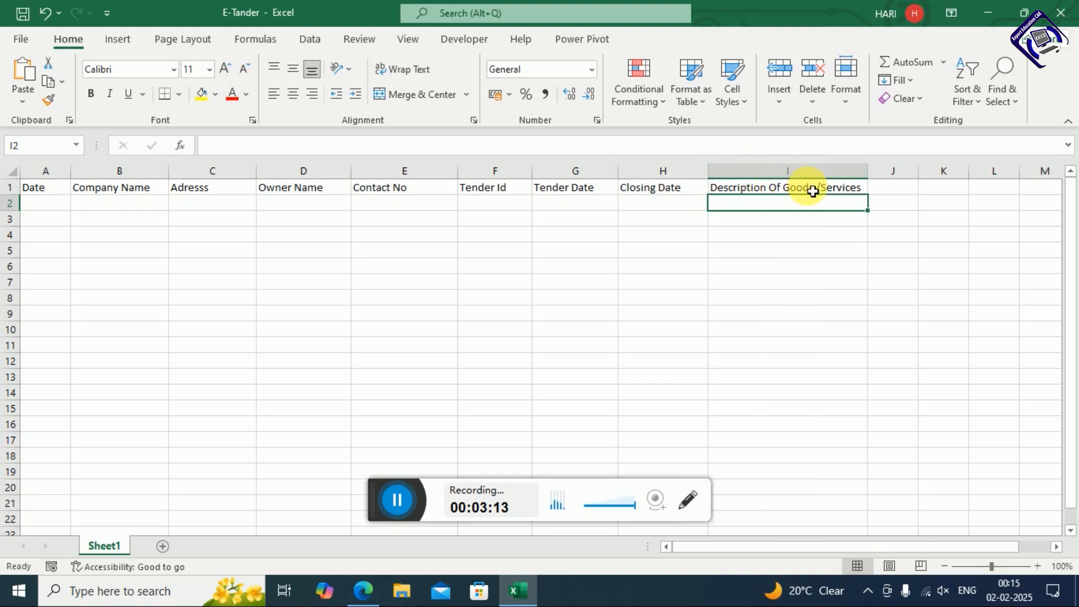
pyautogui.moveTo(870, 175); pyautogui.dragTo(878, 177)
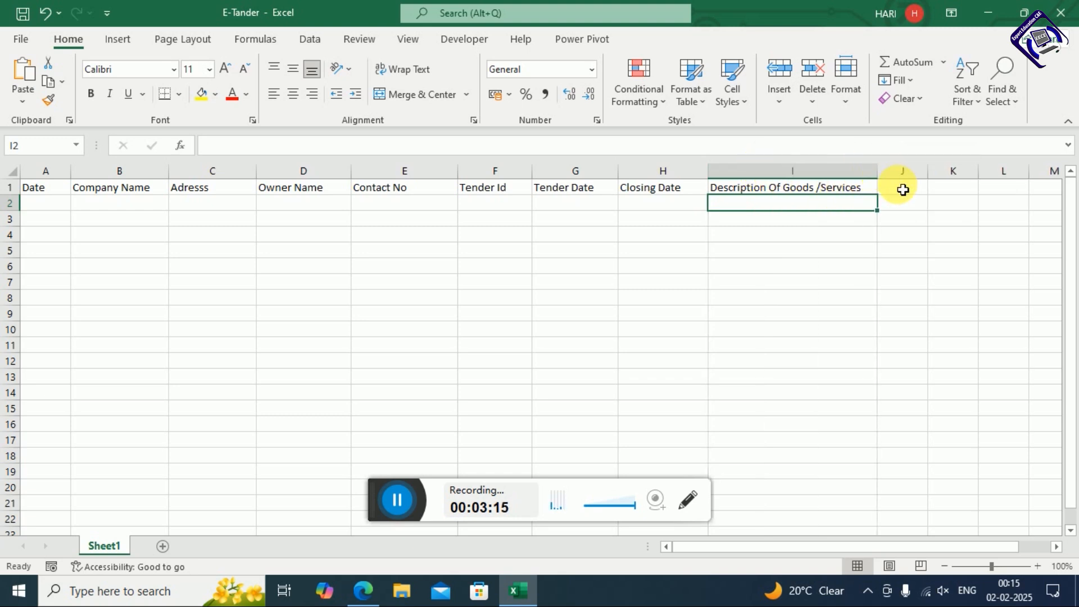
# Add Item Code in J1 and Item Description in K1, auto-fitting columns J and K
pyautogui.click(903, 189)
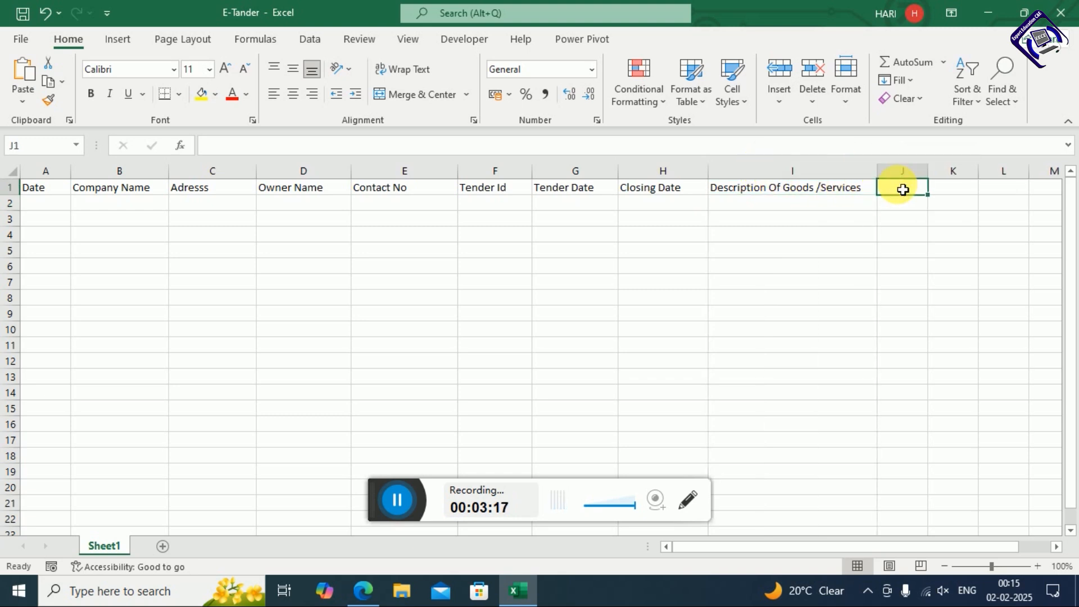
pyautogui.write('Item')
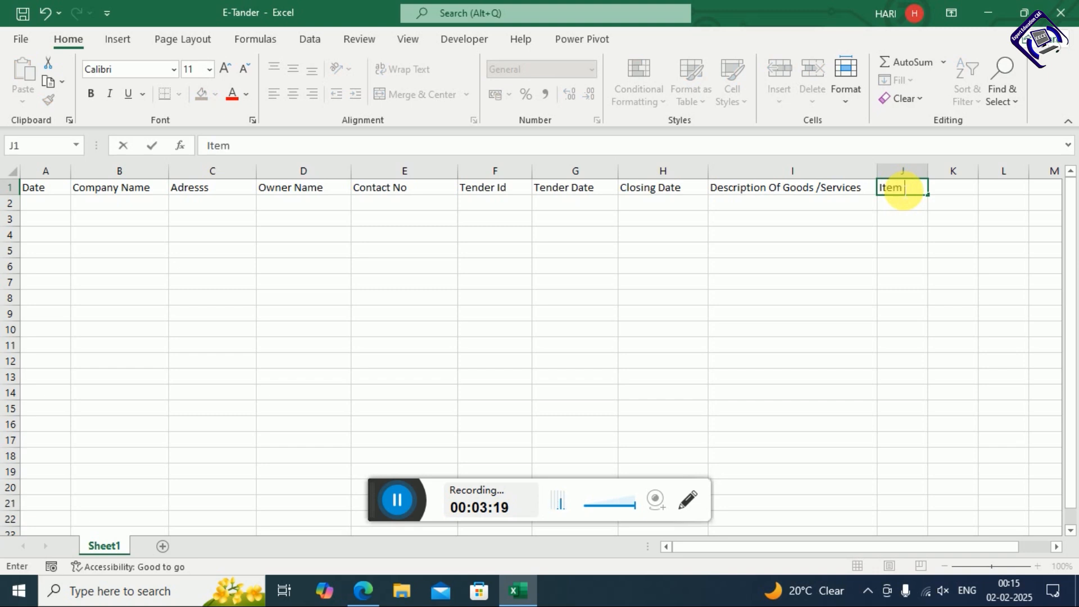
pyautogui.write(' Code')
pyautogui.press('Tab')
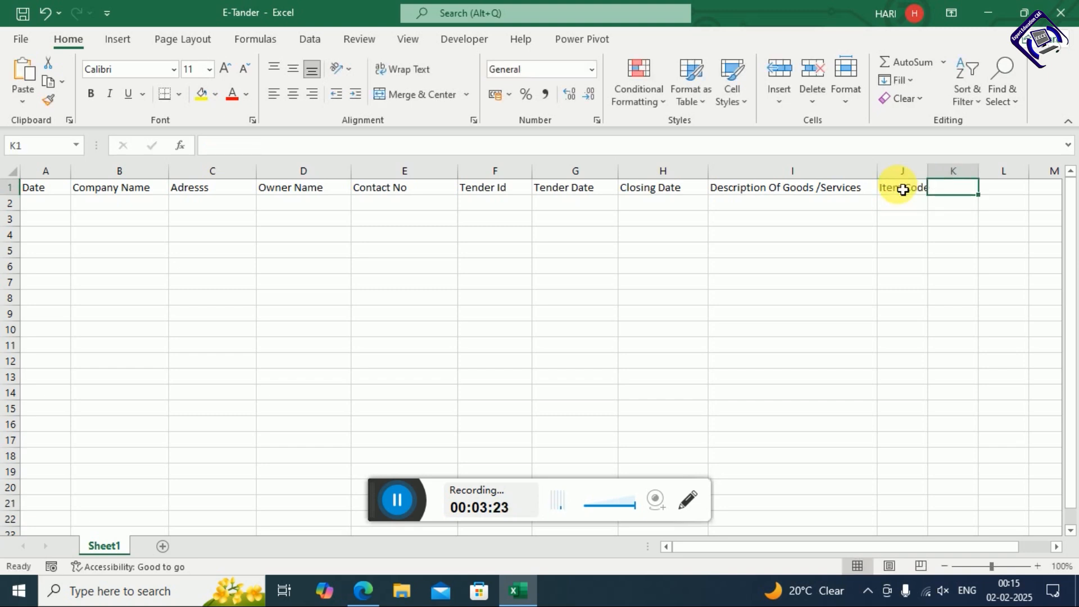
pyautogui.write('Ite')
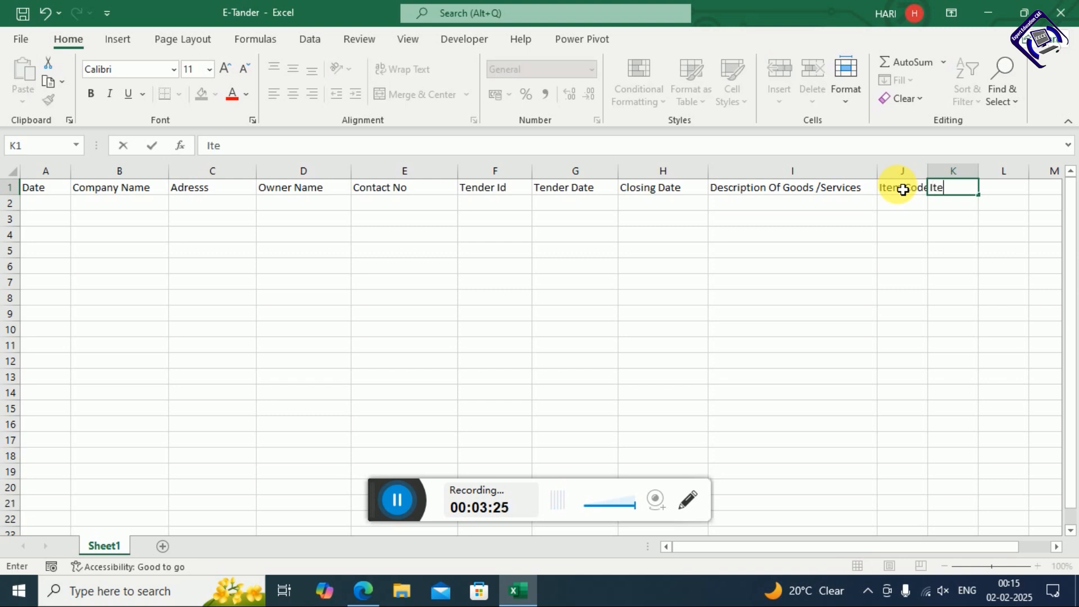
pyautogui.write('m Description')
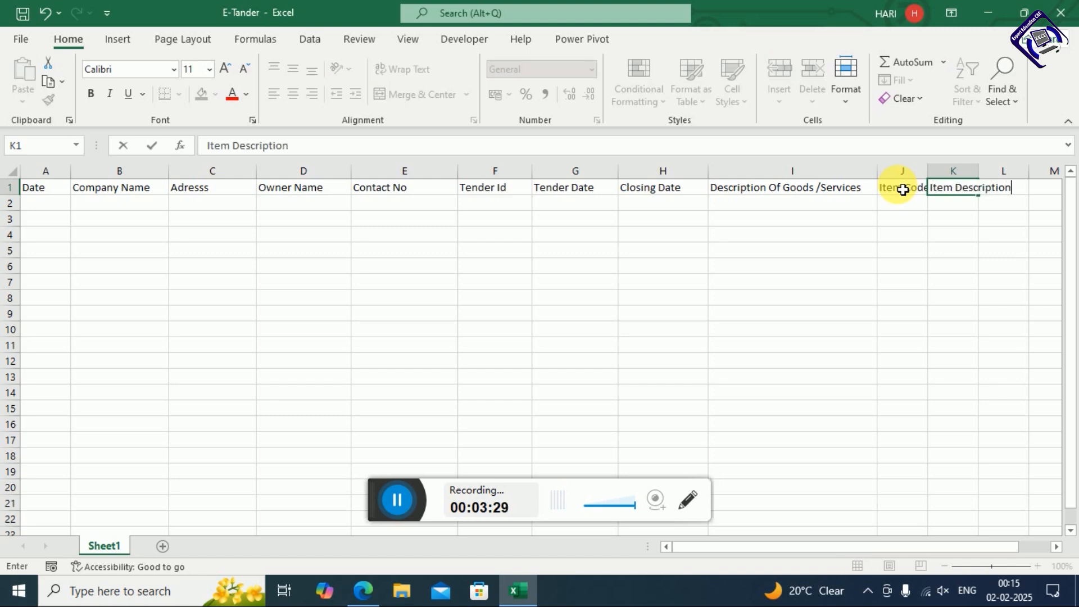
pyautogui.press('Return')
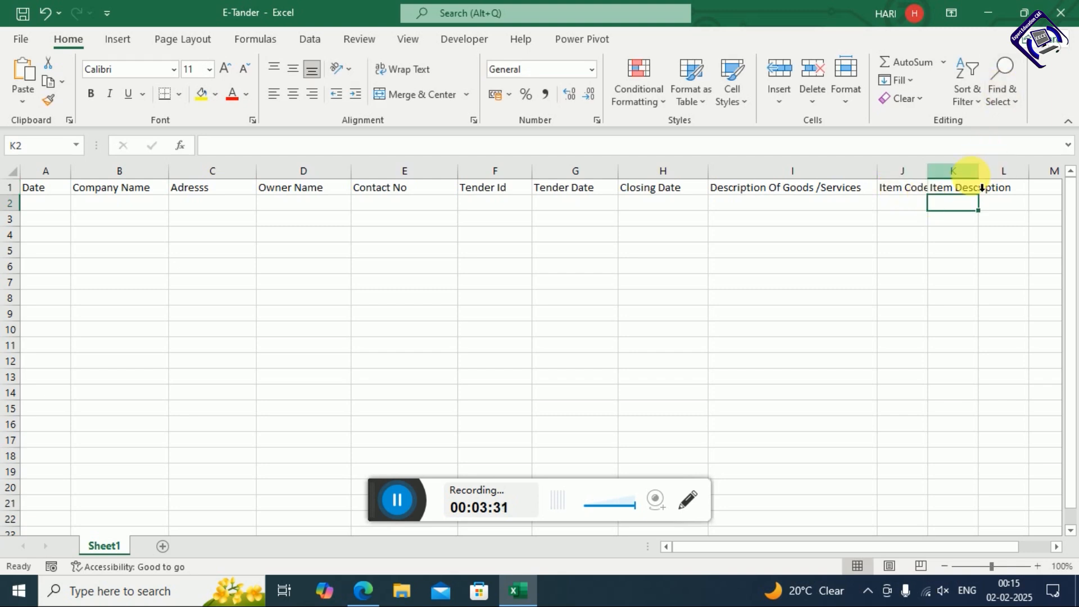
pyautogui.doubleClick(979, 172)
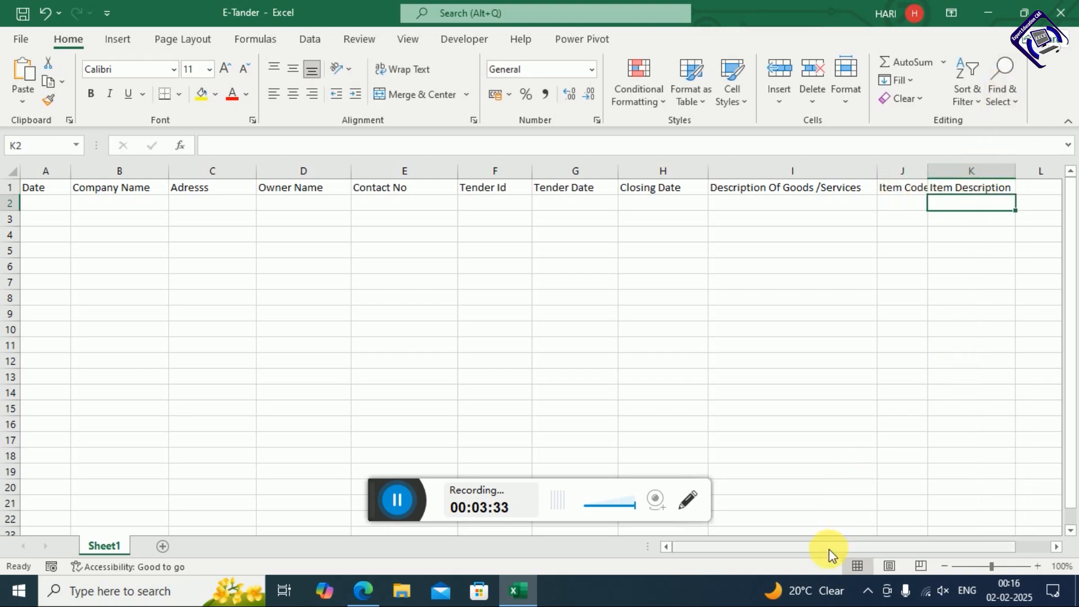
pyautogui.moveTo(831, 548); pyautogui.dragTo(879, 549)
pyautogui.click(1056, 547)
pyautogui.click(1056, 547)
pyautogui.click(1056, 547)
pyautogui.click(1056, 547)
pyautogui.click(612, 191)
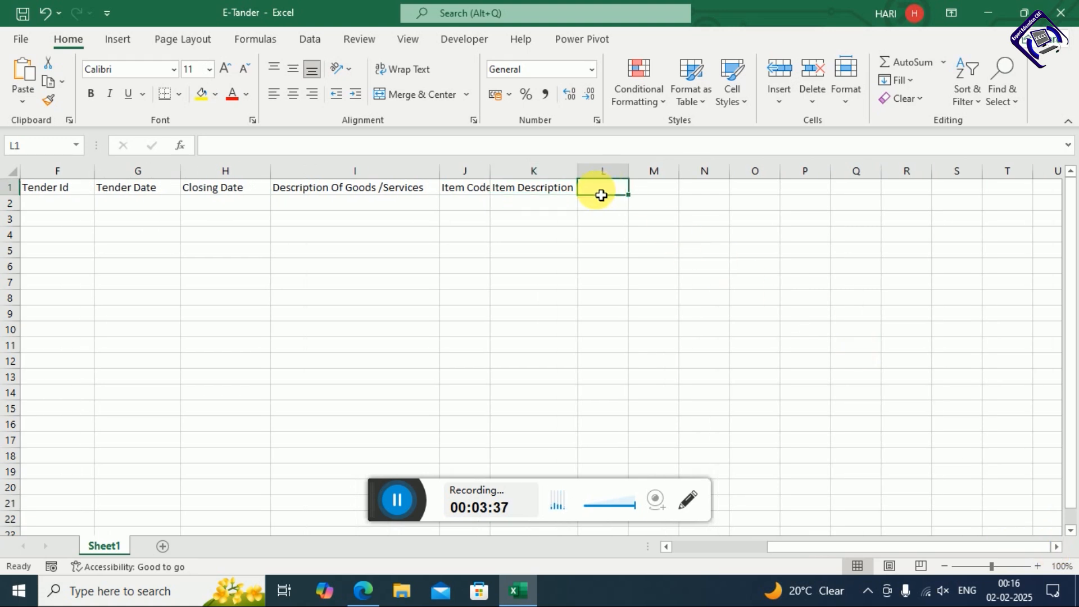
pyautogui.doubleClick(490, 171)
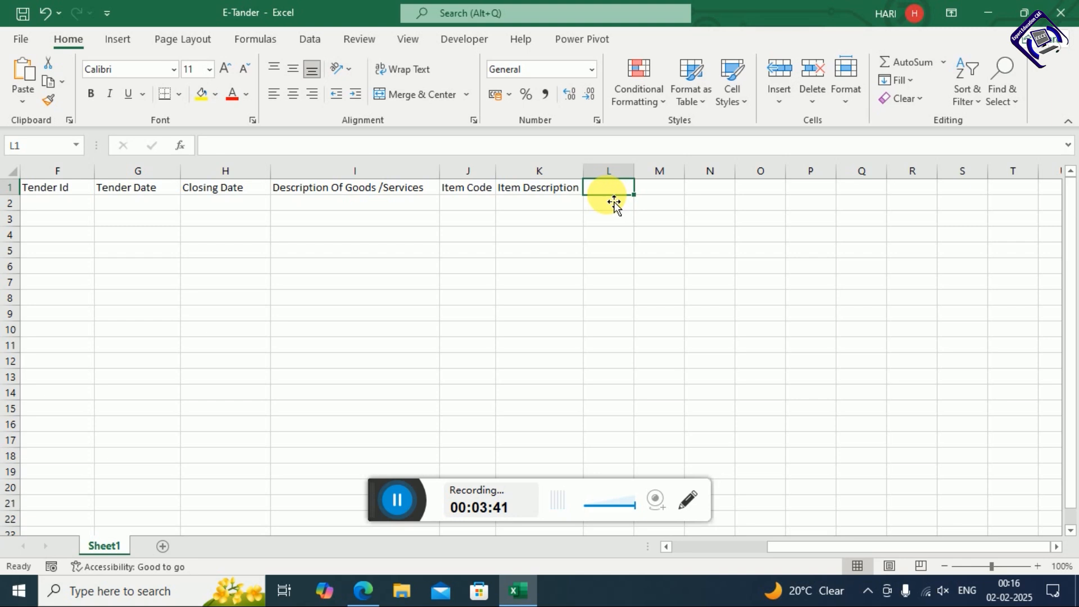
# Add Quantity in L1 and Unit Price in M1, widening column M
pyautogui.write('Q')
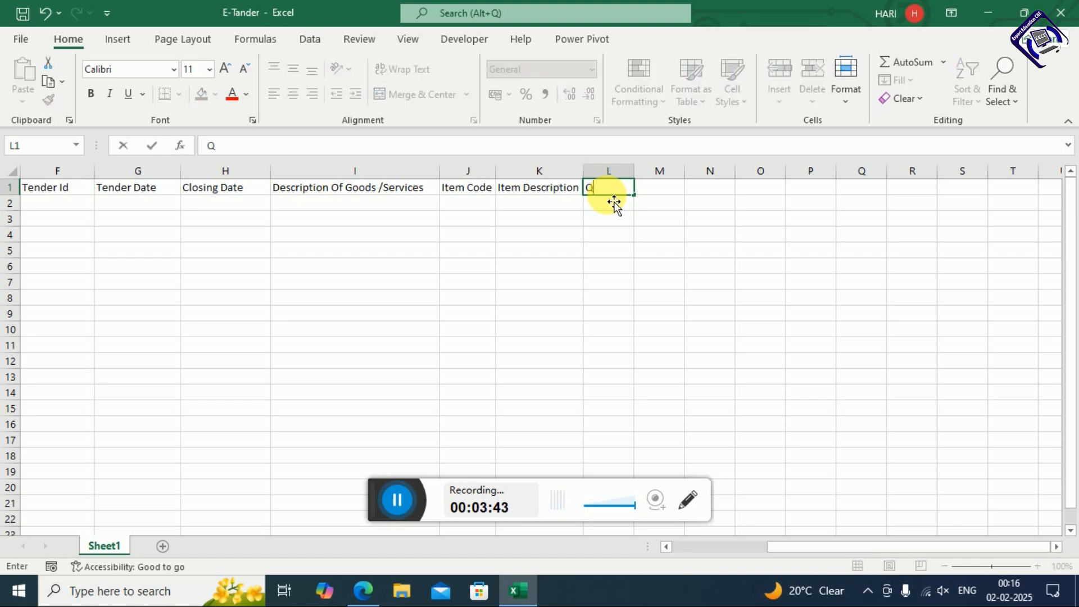
pyautogui.write('uantity')
pyautogui.press('Return')
pyautogui.press('Right')
pyautogui.press('Up')
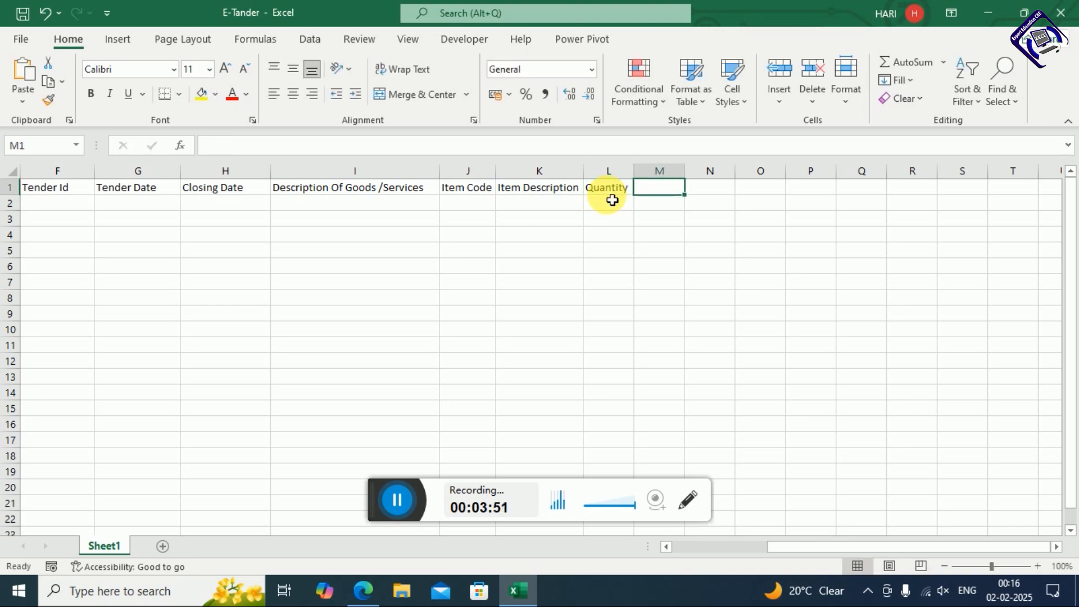
pyautogui.write('Unit')
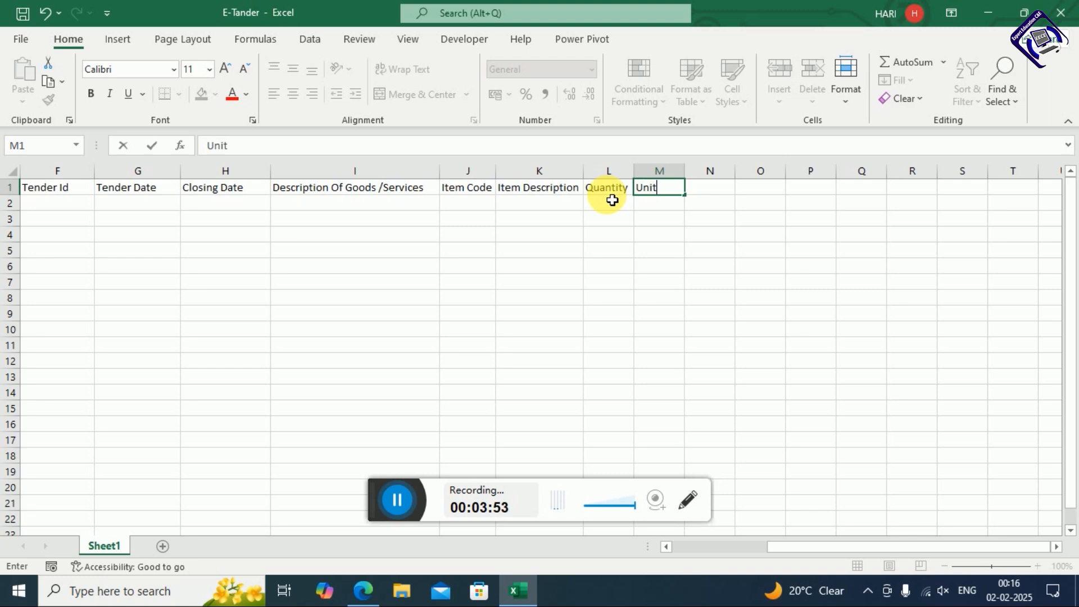
pyautogui.write(' Price')
pyautogui.press('Return')
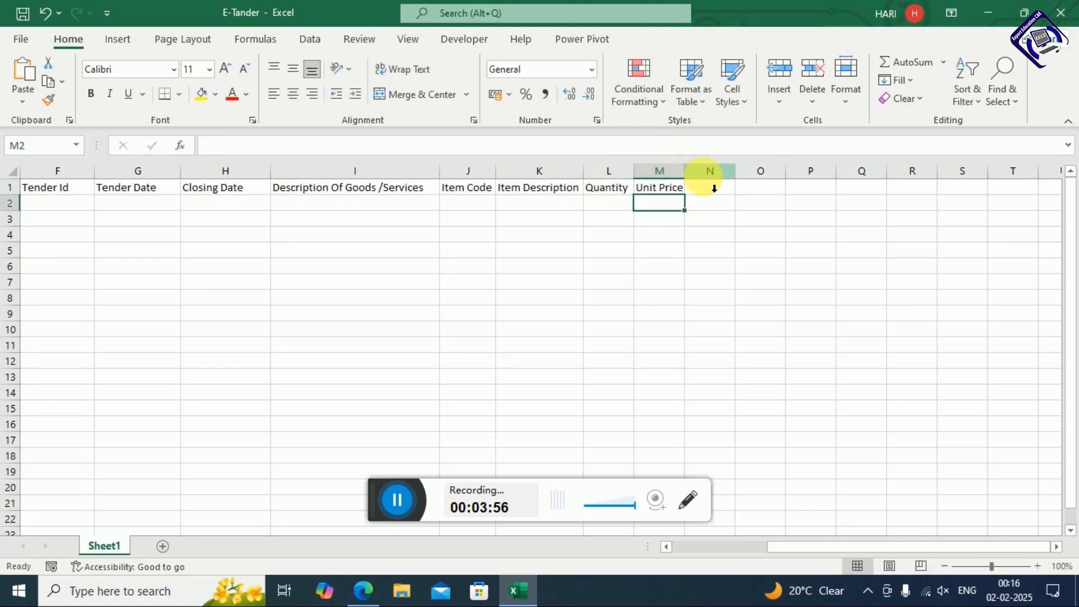
pyautogui.moveTo(686, 170); pyautogui.dragTo(710, 172)
# Add Total Price in N1 and Tax (10%) in O1, widening both columns
pyautogui.click(735, 192)
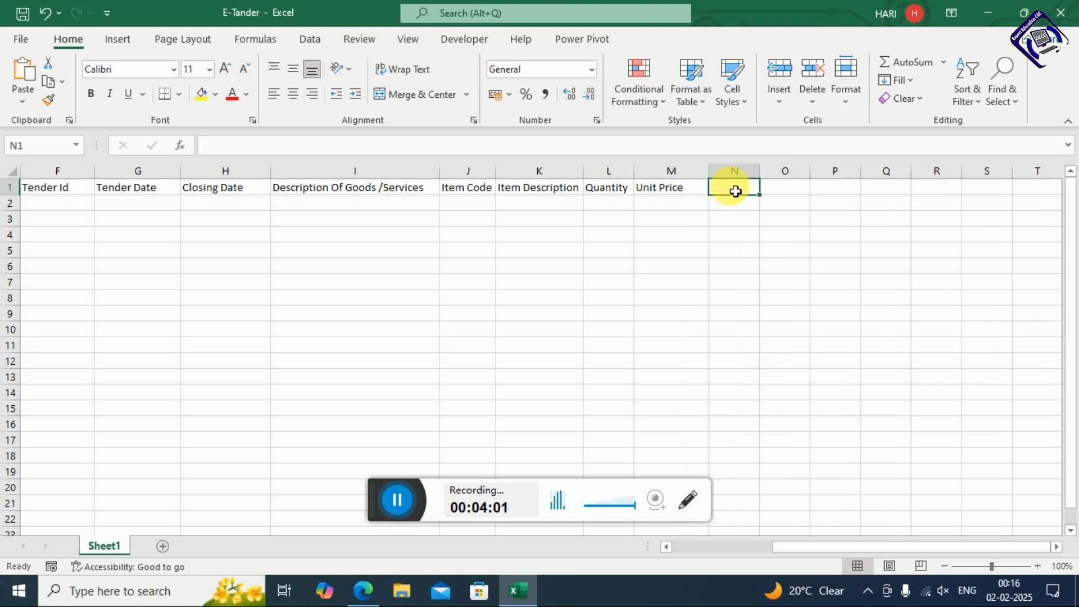
pyautogui.write('Total Price')
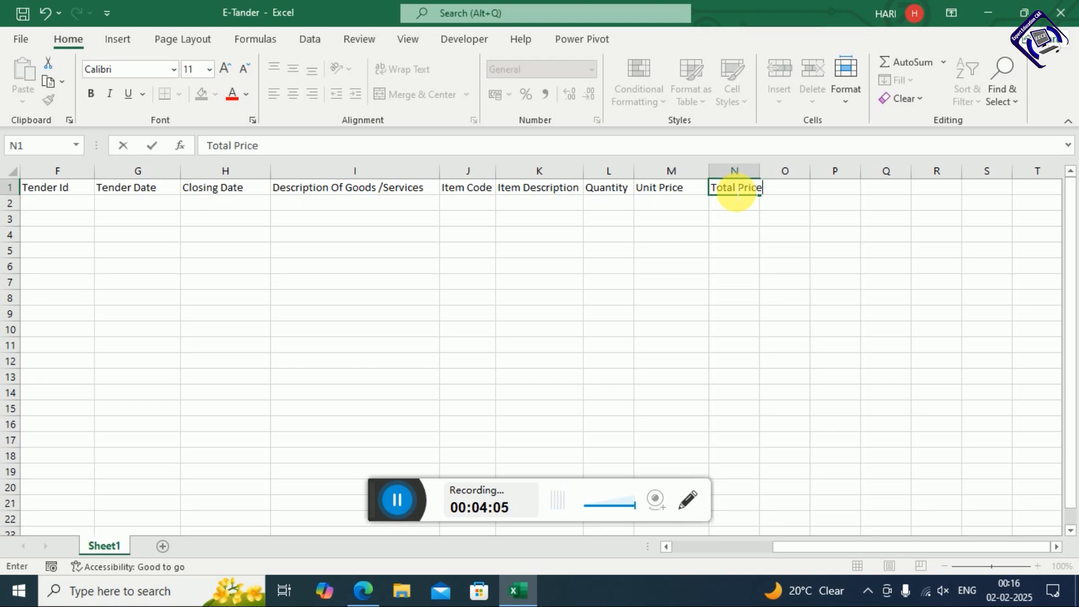
pyautogui.press('Return')
pyautogui.click(735, 192)
pyautogui.moveTo(762, 172); pyautogui.dragTo(781, 173)
pyautogui.click(793, 192)
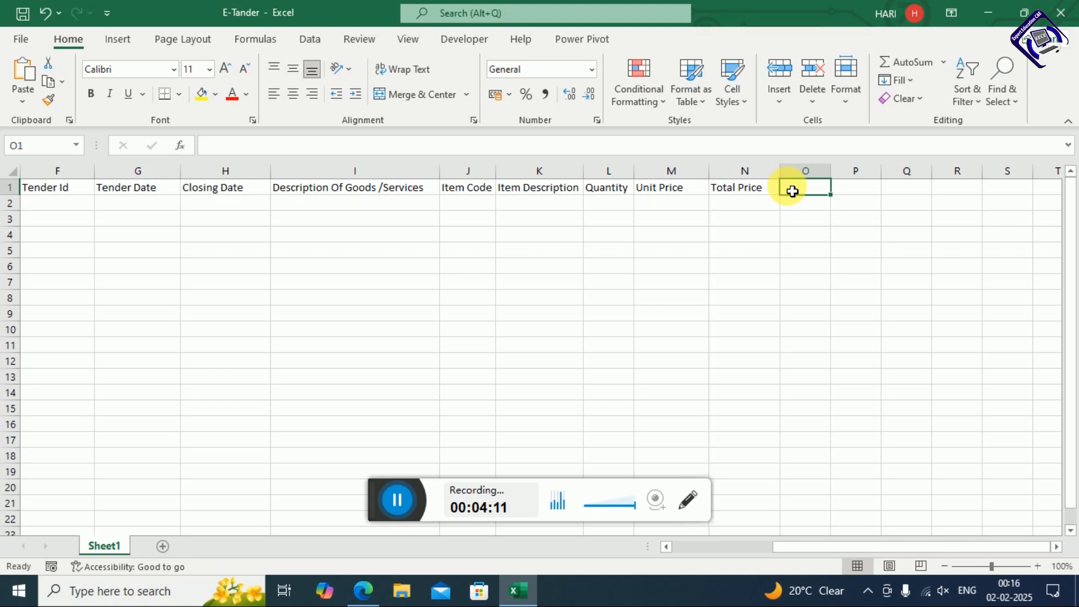
pyautogui.write('Ta')
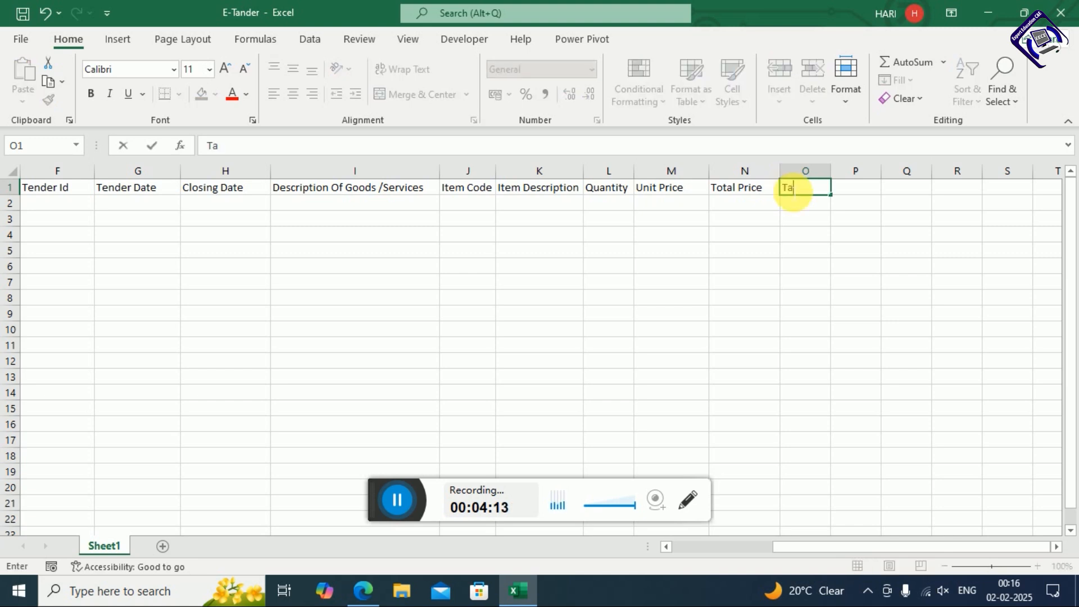
pyautogui.write('x (10%)')
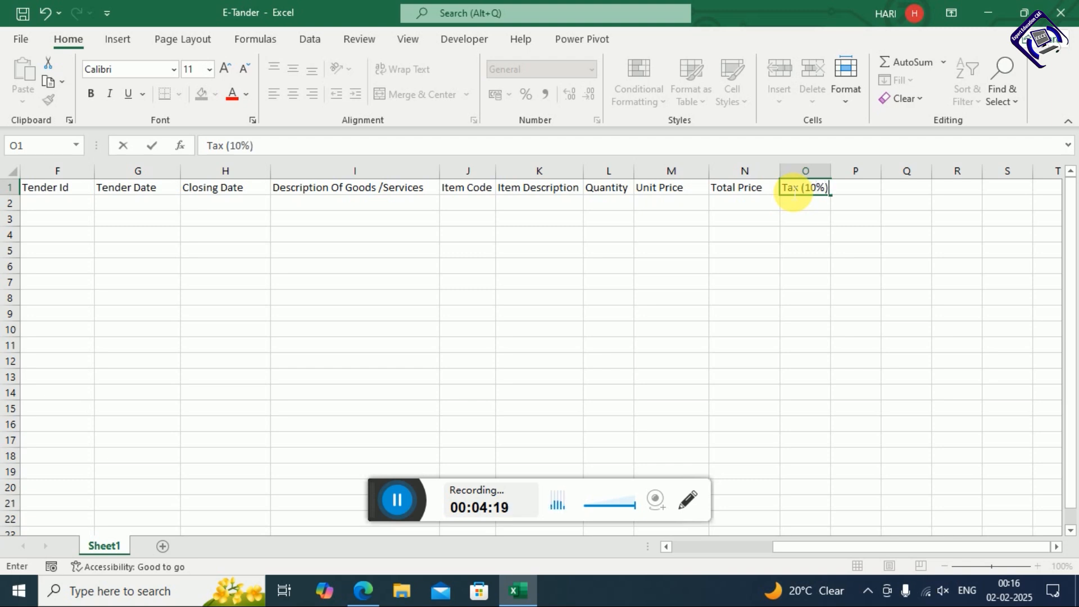
pyautogui.press('Return')
pyautogui.moveTo(831, 172); pyautogui.dragTo(841, 174)
# Add the Discount (5%) header in P1 and Discounted Price in Q1, fitting both columns
pyautogui.click(871, 194)
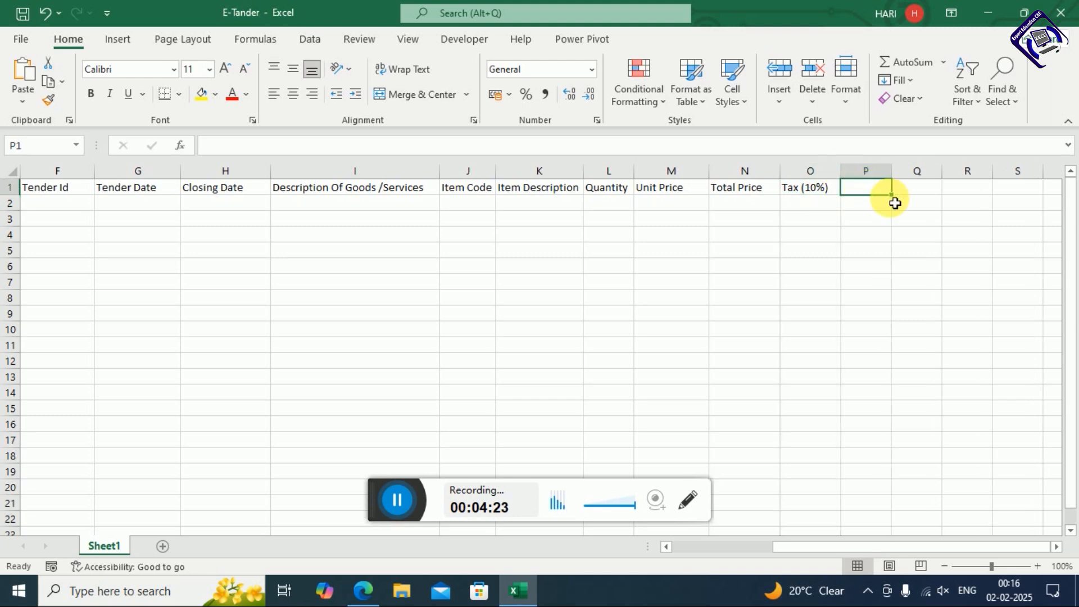
pyautogui.write('Discount (50')
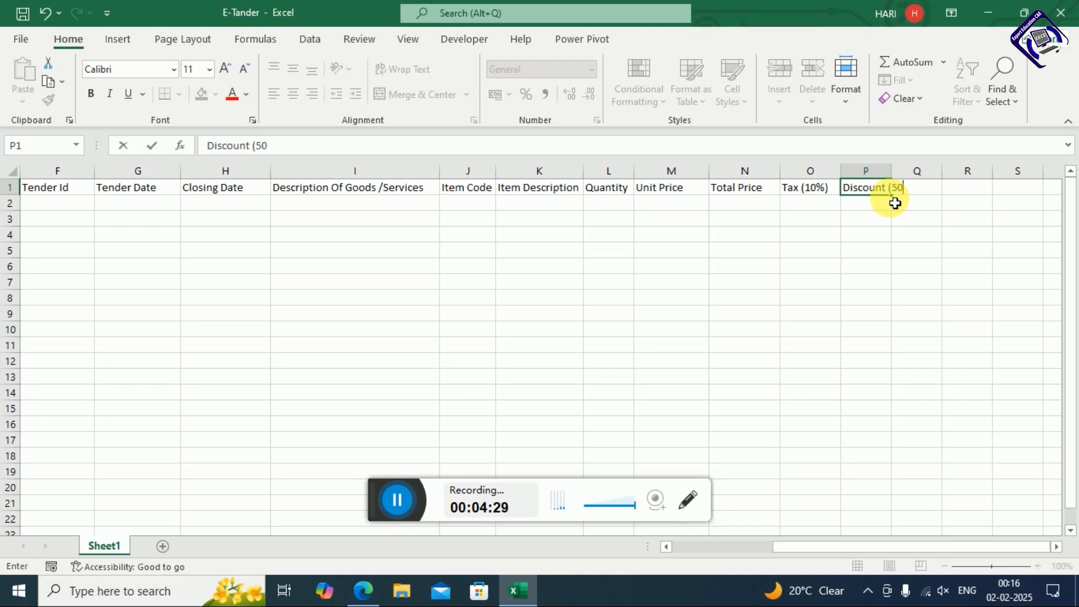
pyautogui.write('%')
pyautogui.press('Return')
pyautogui.moveTo(894, 175); pyautogui.dragTo(933, 180)
pyautogui.click(955, 194)
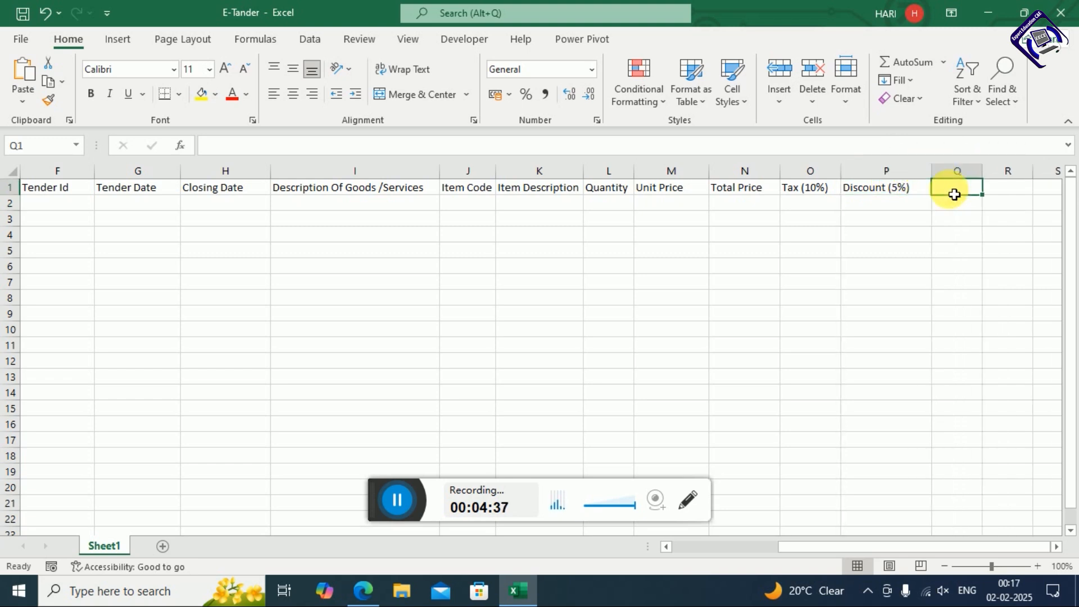
pyautogui.write('Discoun')
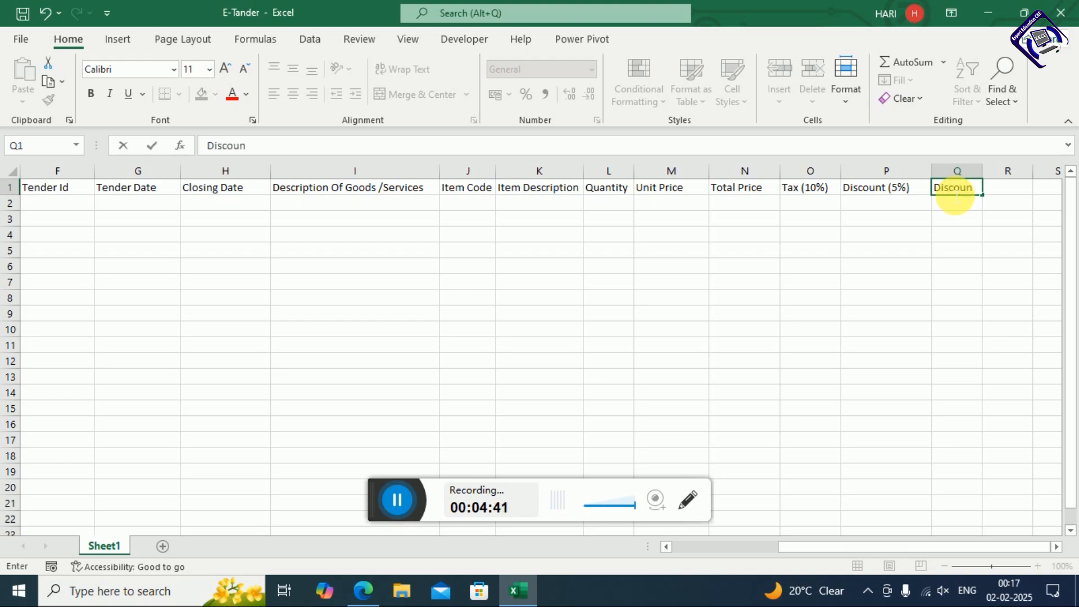
pyautogui.write('ted Price')
pyautogui.press('Return')
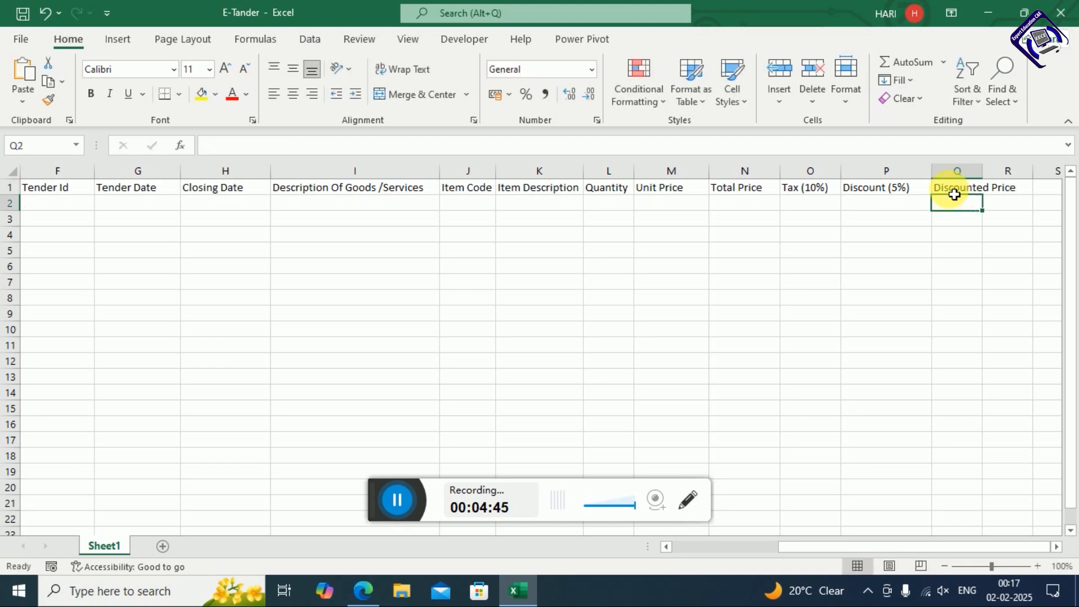
pyautogui.click(969, 171)
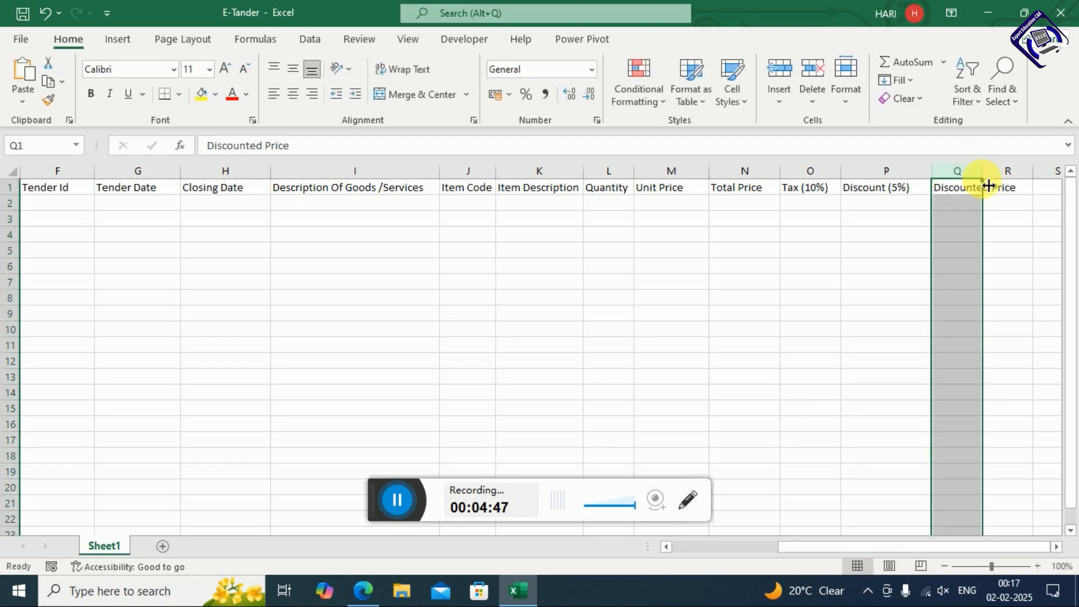
pyautogui.doubleClick(983, 171)
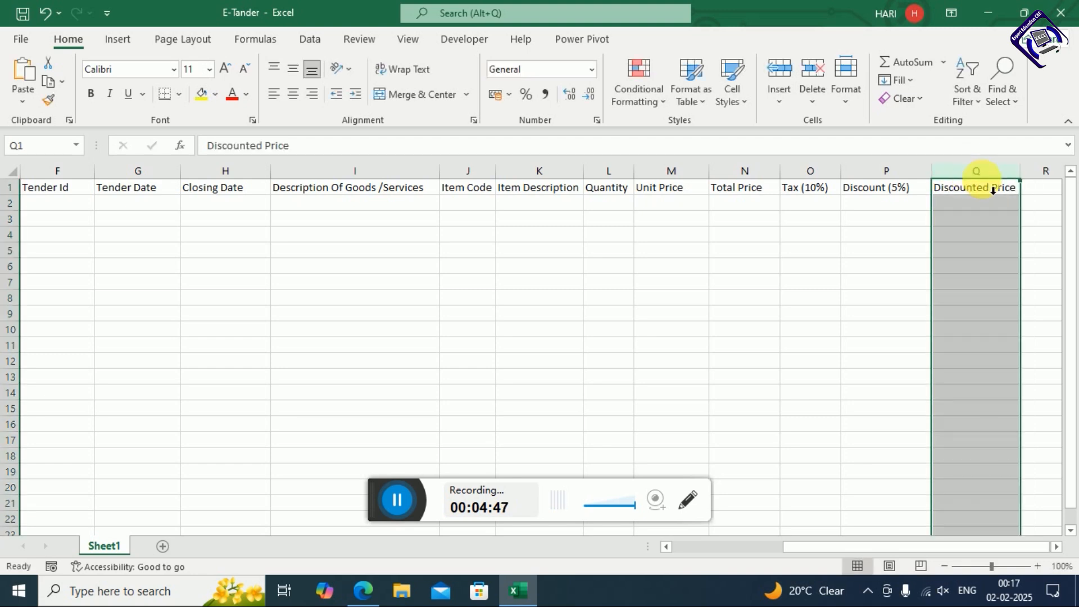
pyautogui.click(1057, 547)
pyautogui.click(1057, 547)
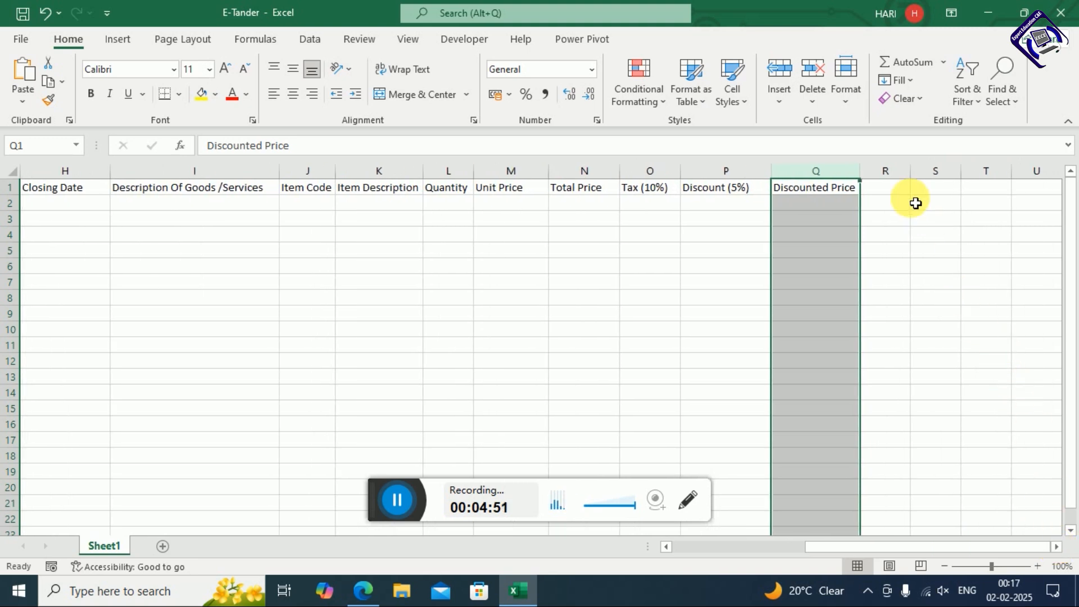
# Add the Grand Total header in R1 and widen column R
pyautogui.click(886, 192)
pyautogui.write('Gr')
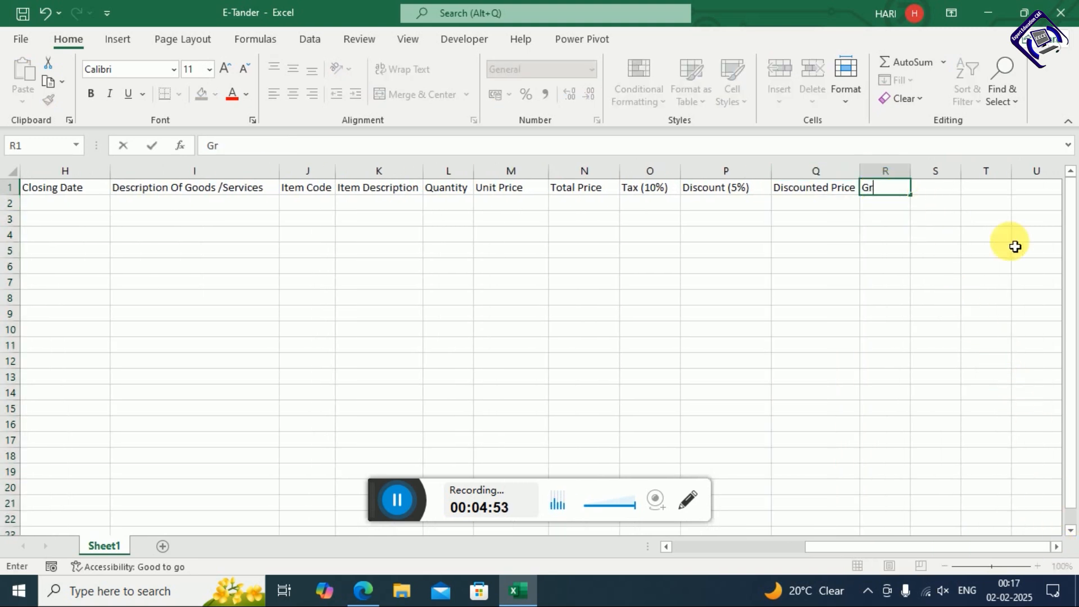
pyautogui.write('and Total')
pyautogui.press('Return')
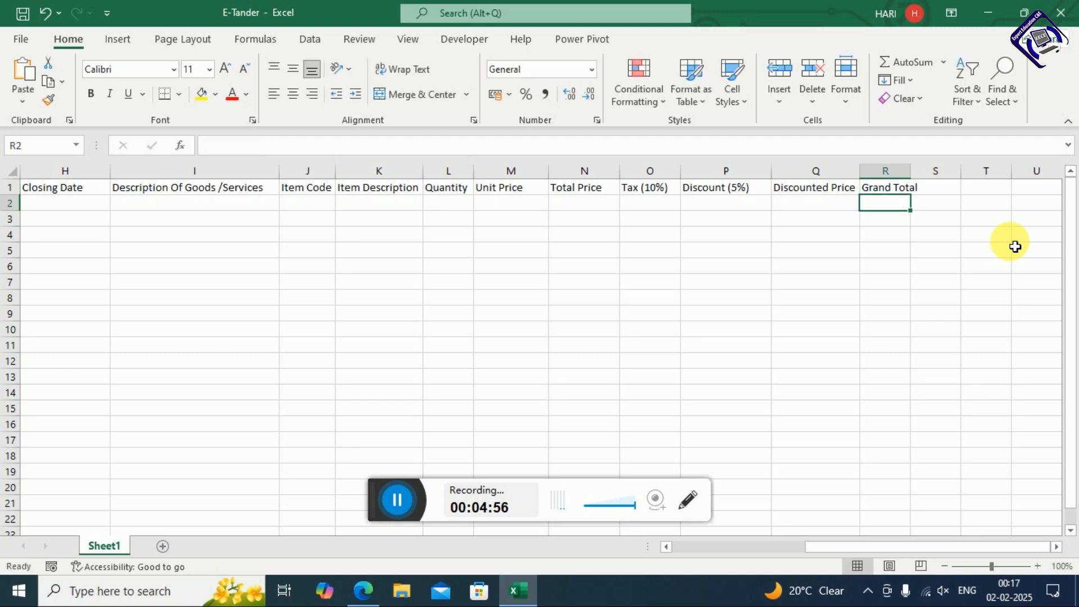
pyautogui.moveTo(913, 179); pyautogui.dragTo(926, 180)
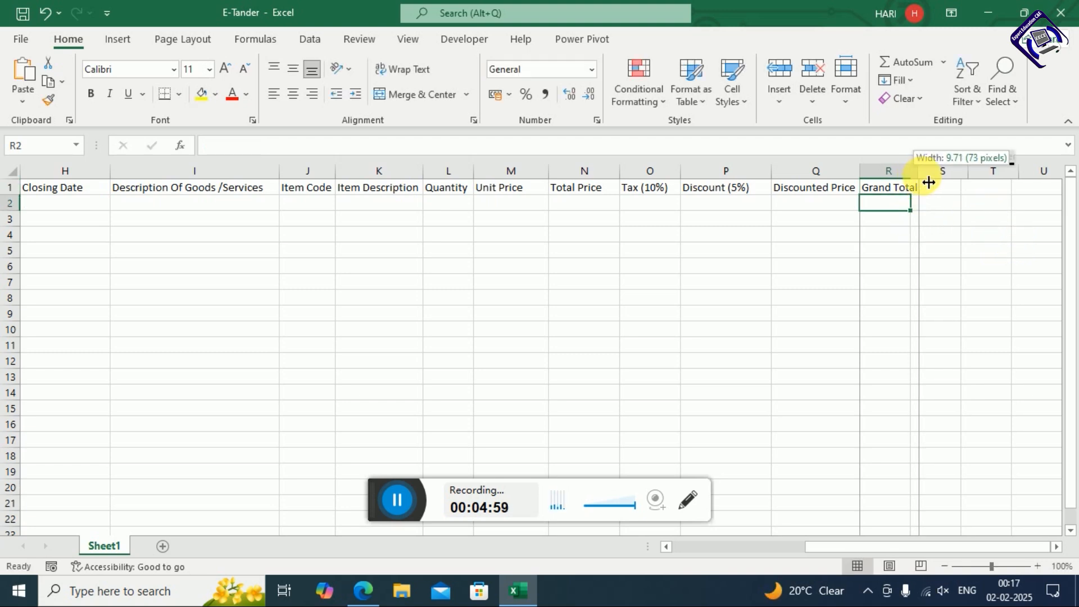
pyautogui.click(927, 301)
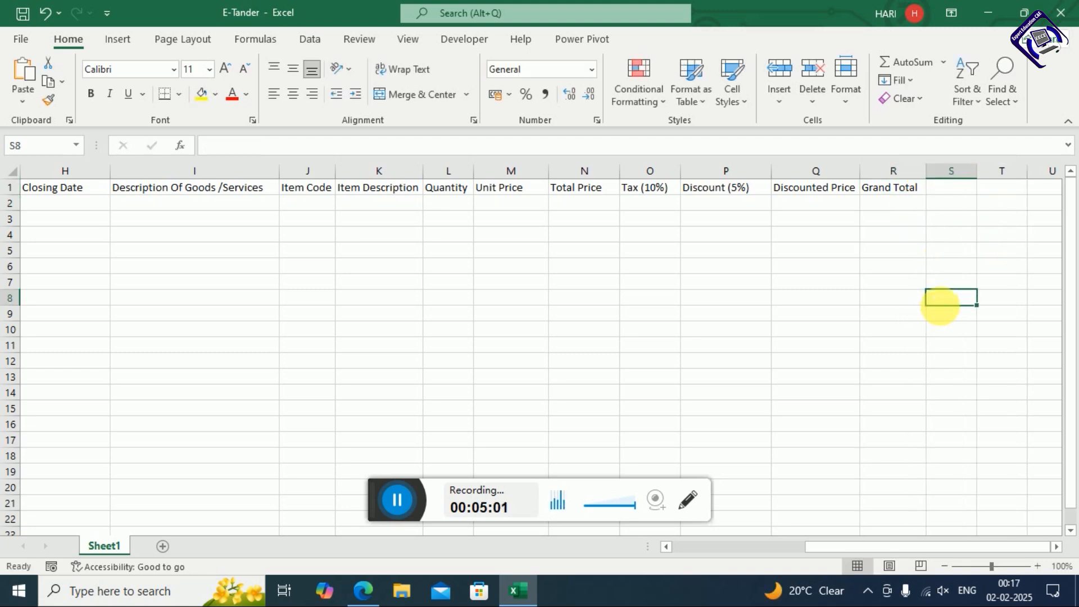
# Give the row 1 headers the orange Calculation cell style at 12-point font size
pyautogui.moveTo(902, 541)
pyautogui.mouseDown()
pyautogui.moveTo(744, 542)
pyautogui.moveTo(911, 542)
pyautogui.mouseUp()
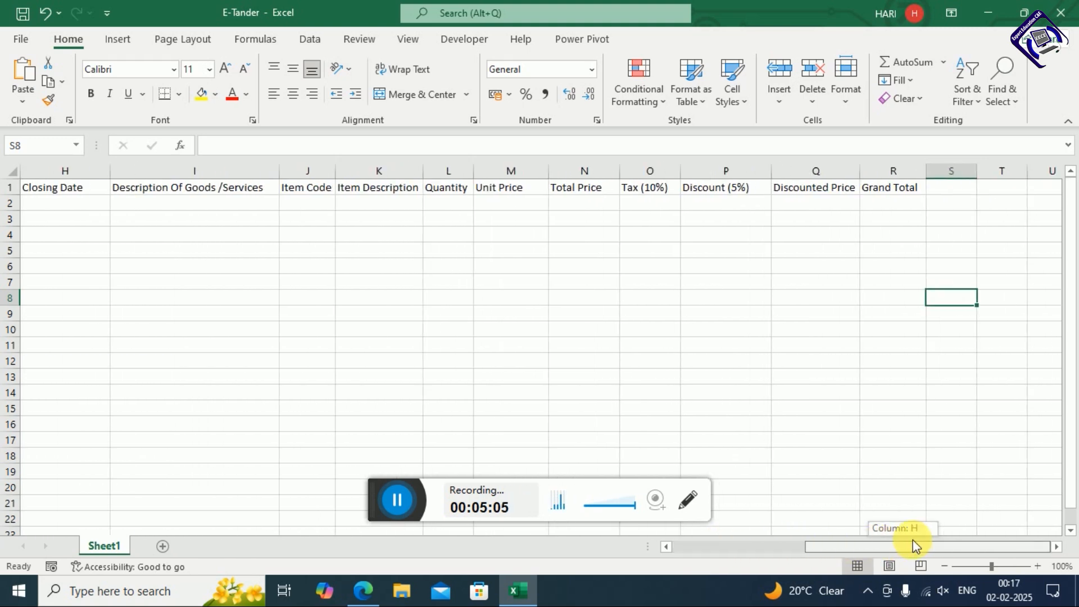
pyautogui.click(877, 189)
pyautogui.moveTo(877, 189); pyautogui.dragTo(7, 188)
pyautogui.click(733, 97)
pyautogui.click(600, 192)
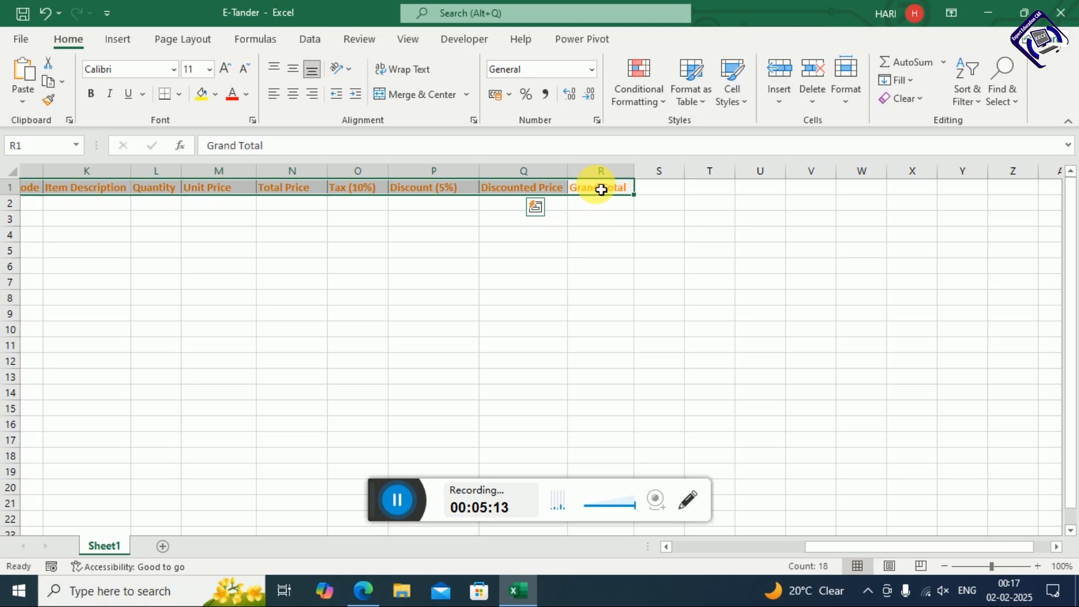
pyautogui.click(224, 72)
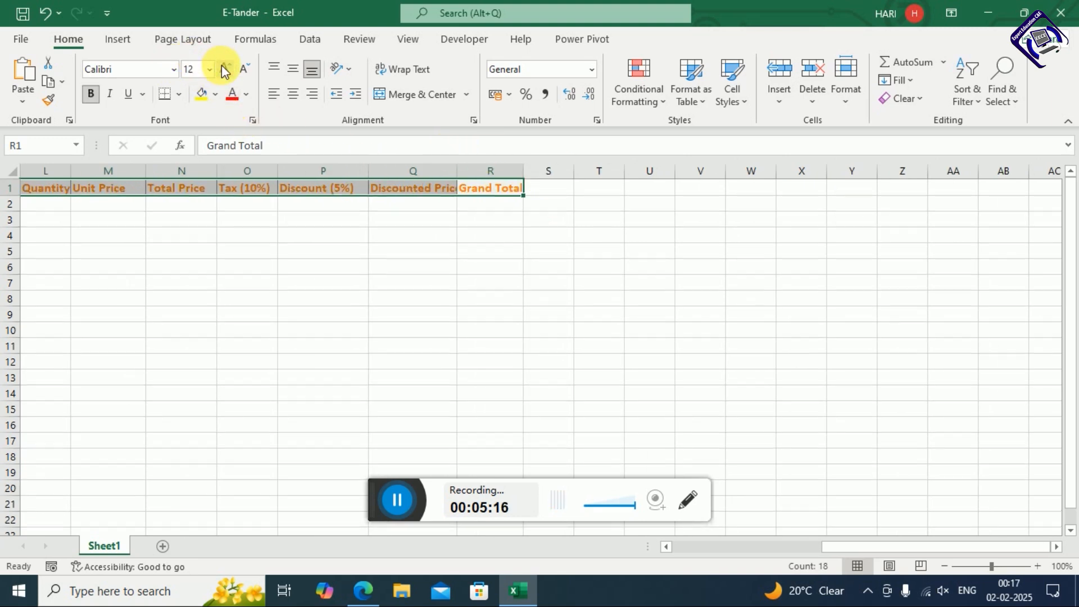
pyautogui.click(282, 279)
pyautogui.moveTo(876, 552); pyautogui.dragTo(662, 556)
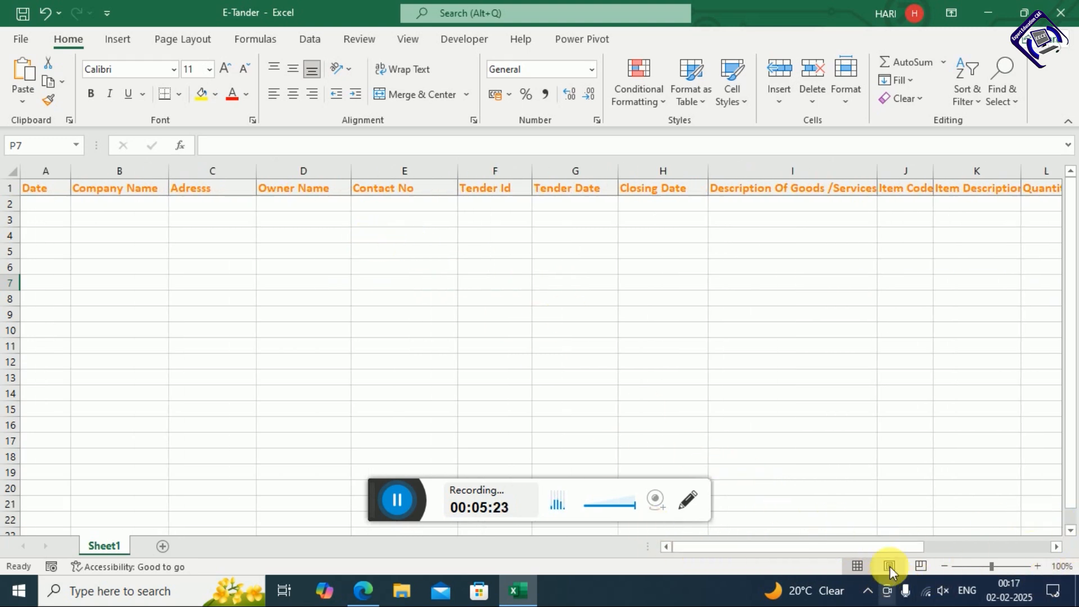
# Auto-fit columns I, J, K, L and Q so their enlarged headers show in full
pyautogui.moveTo(892, 548); pyautogui.dragTo(997, 535)
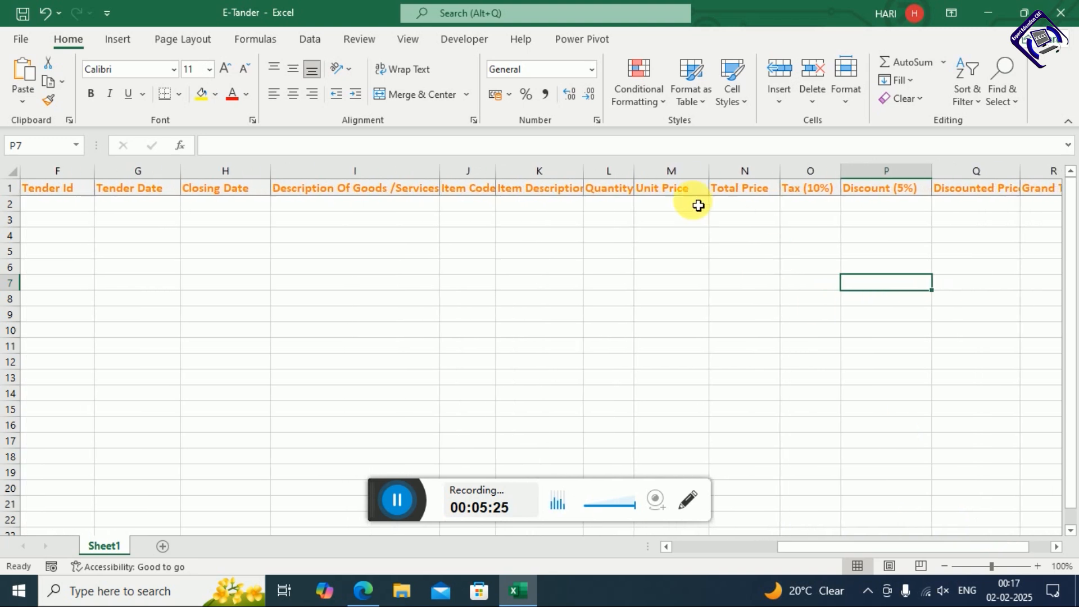
pyautogui.doubleClick(444, 172)
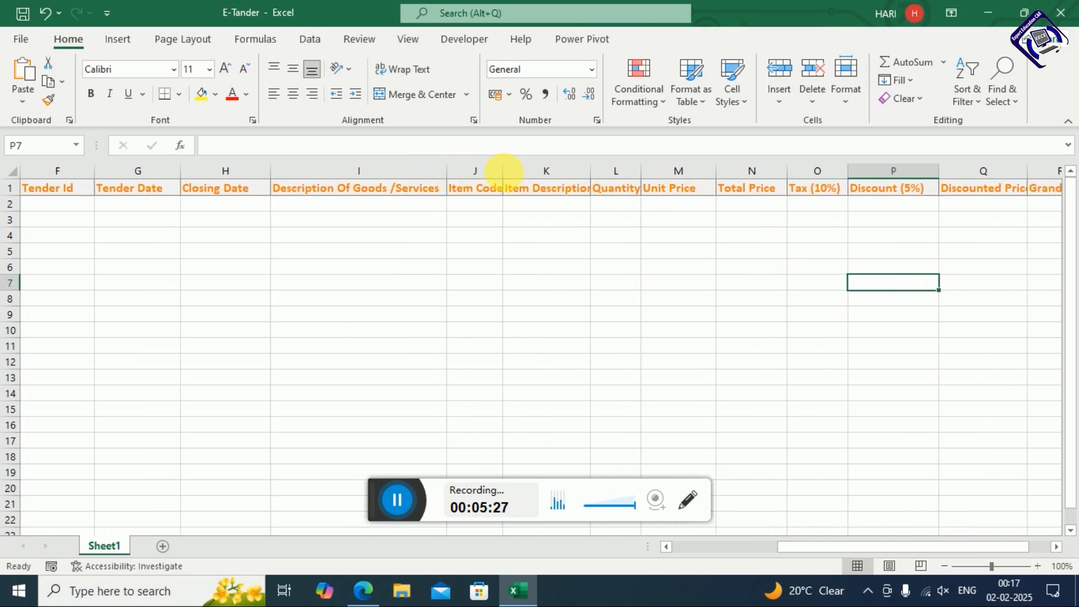
pyautogui.doubleClick(505, 174)
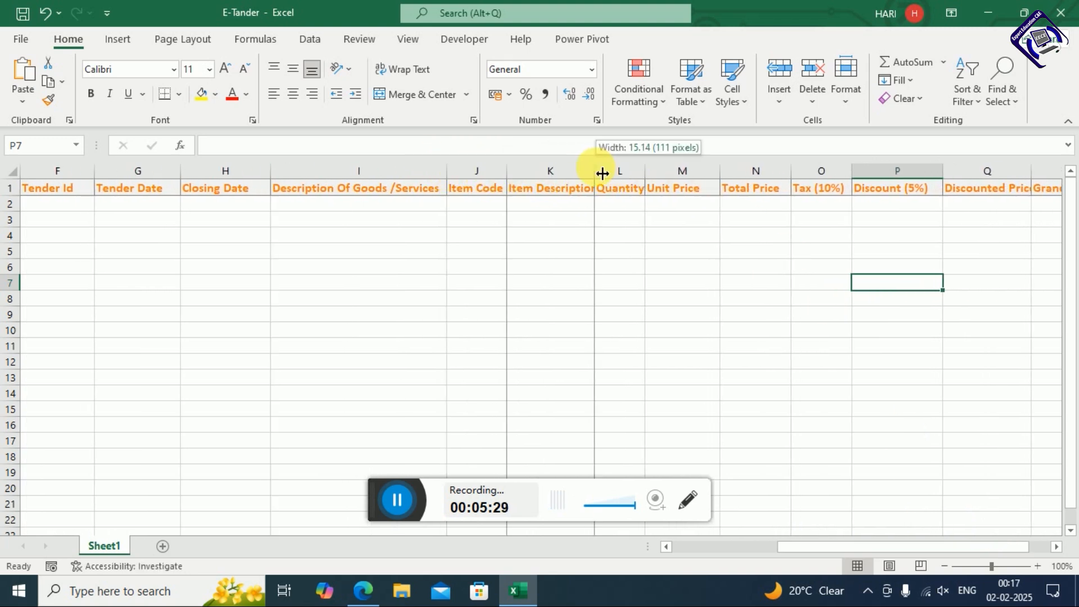
pyautogui.doubleClick(594, 171)
pyautogui.doubleClick(656, 174)
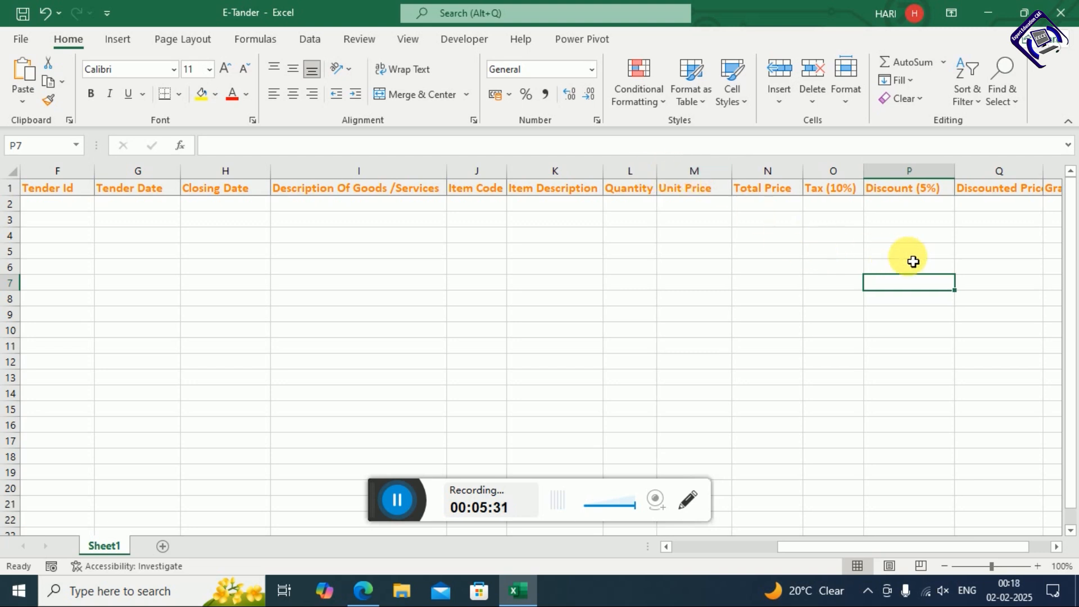
pyautogui.doubleClick(1044, 171)
pyautogui.moveTo(911, 548); pyautogui.dragTo(595, 539)
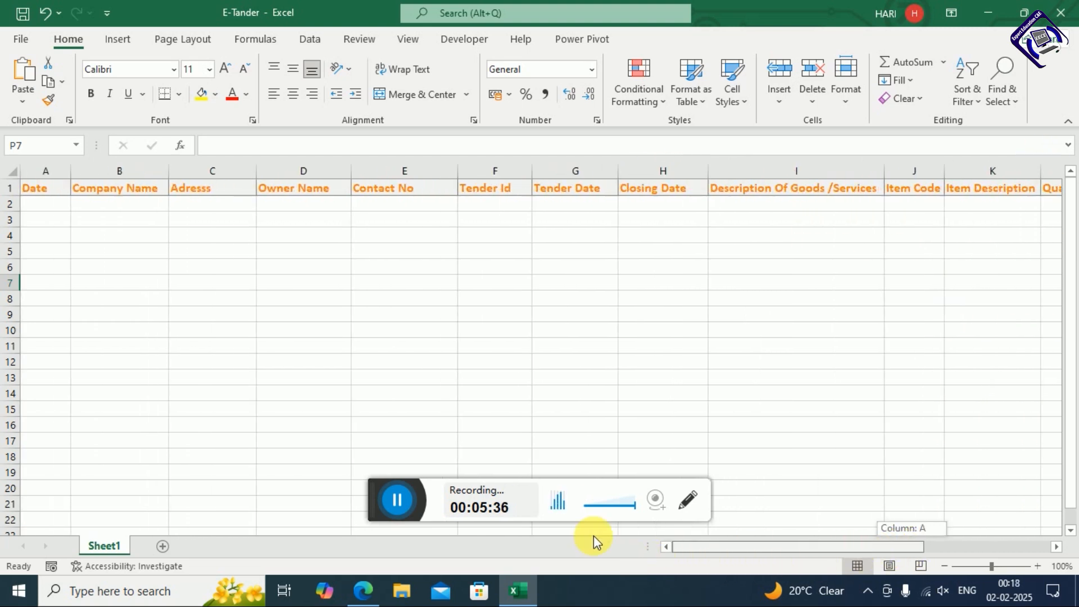
# Enter date 02-02-2025 in A2 and company 'Expert Education C&E' in B2, auto-fitting column B
pyautogui.click(39, 204)
pyautogui.write('0')
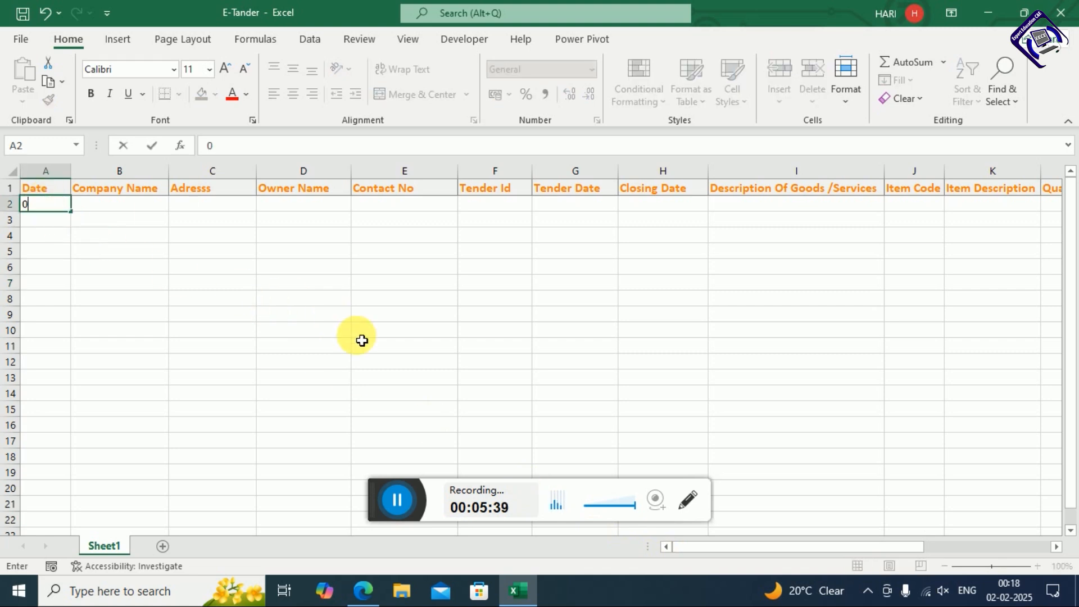
pyautogui.write('2-02-2025')
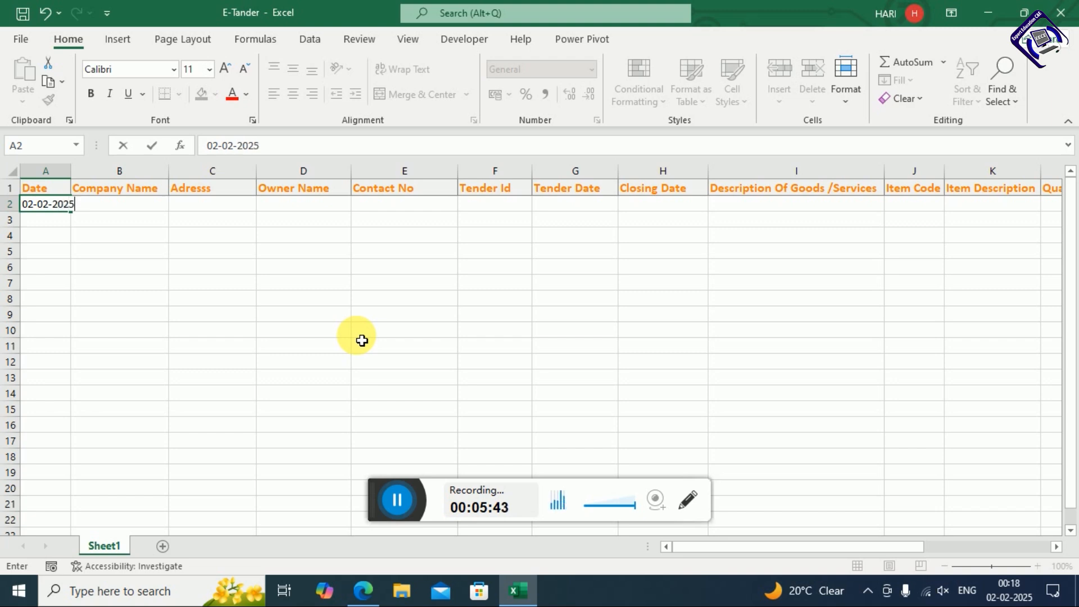
pyautogui.press('Return')
pyautogui.click(145, 207)
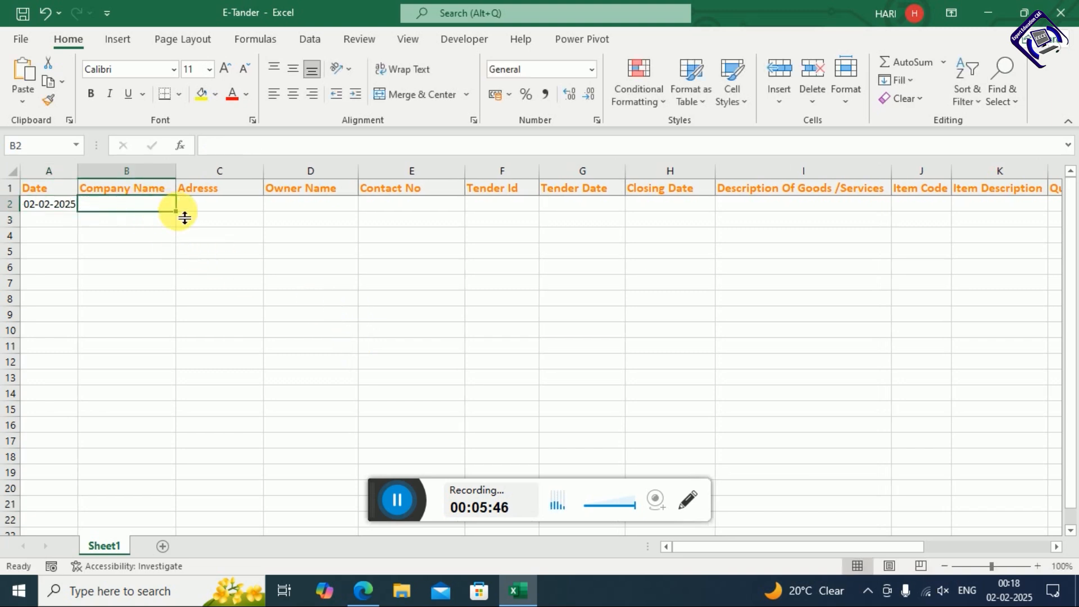
pyautogui.write('Expert')
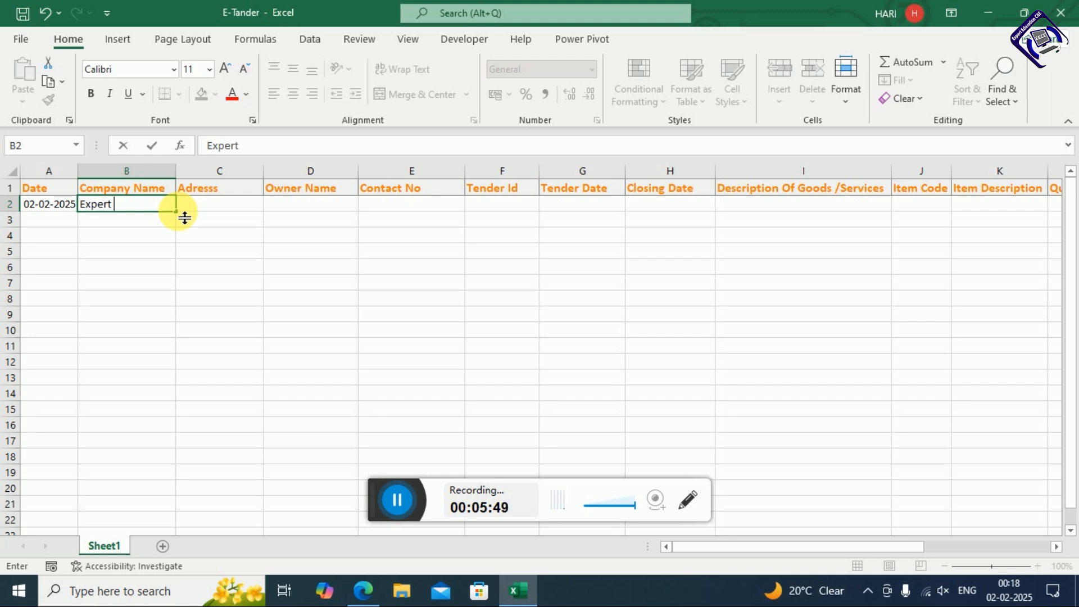
pyautogui.write(' Educat')
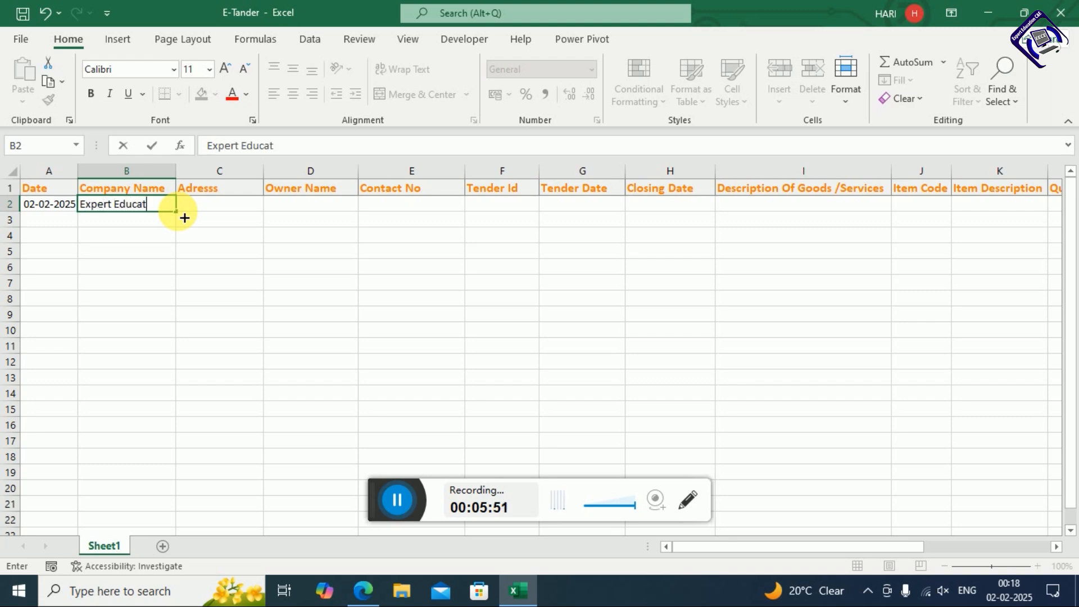
pyautogui.write('ion C&E')
pyautogui.press('Return')
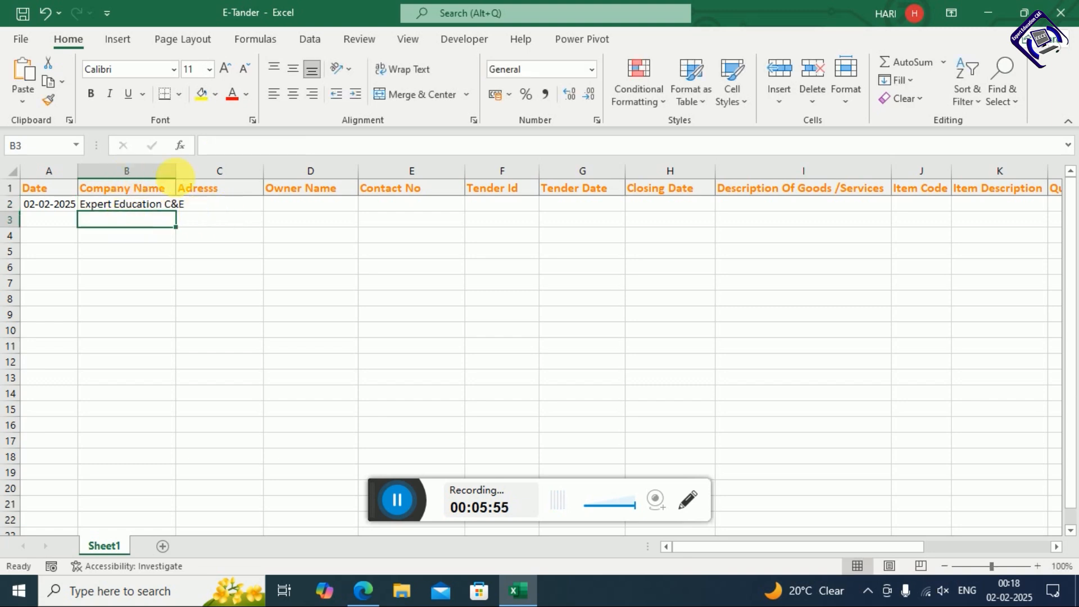
pyautogui.doubleClick(175, 171)
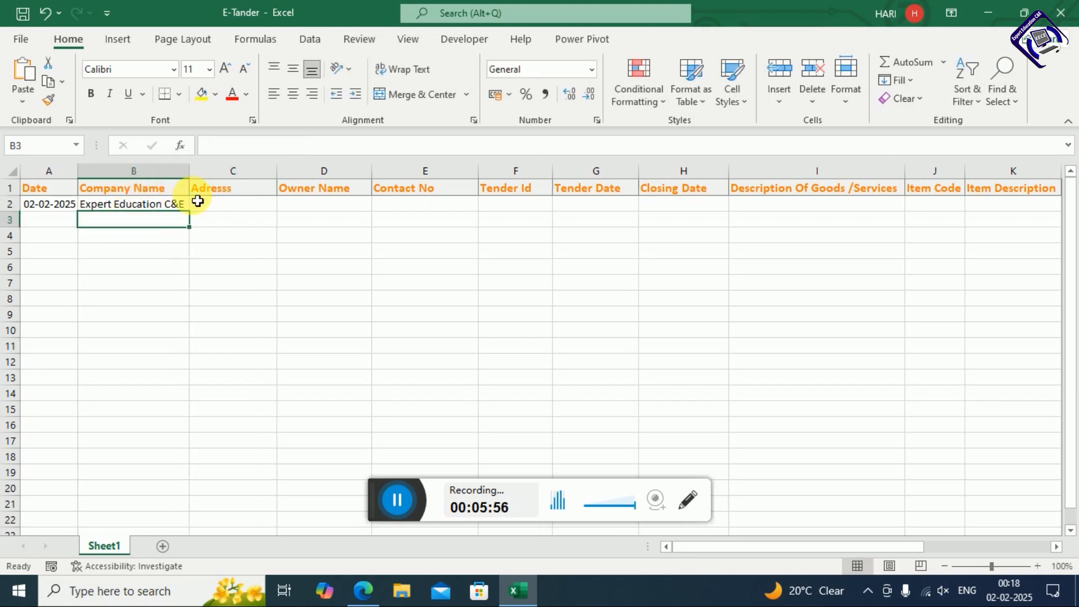
# Fill in the address in C2, the owner's full name in D2, and the contact number in E2
pyautogui.click(244, 205)
pyautogui.write('Sans')
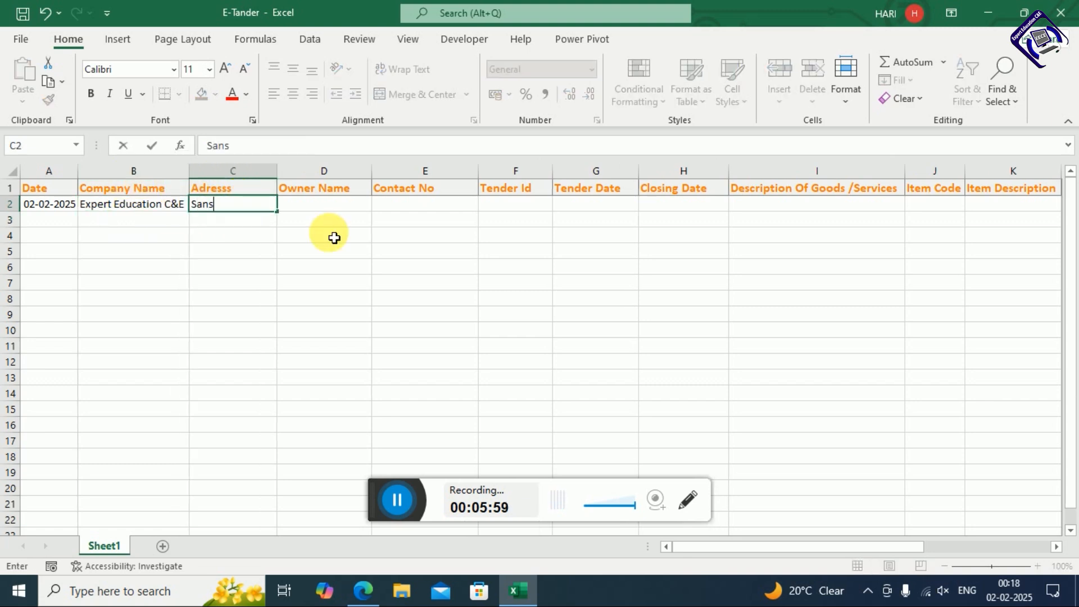
pyautogui.write('kar Nagar')
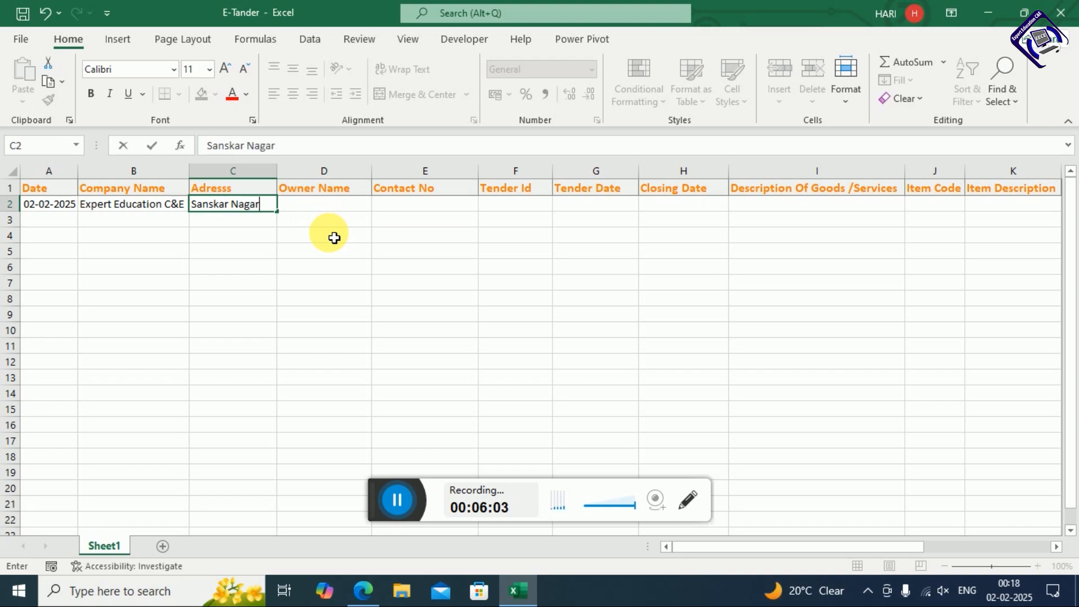
pyautogui.press('Return')
pyautogui.press('Right')
pyautogui.press('Up')
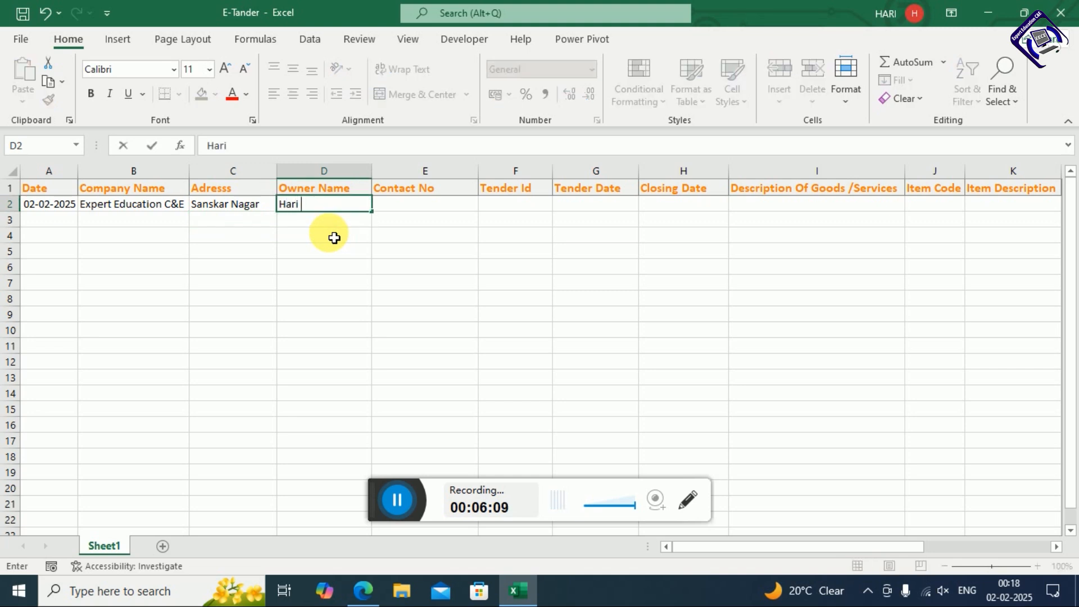
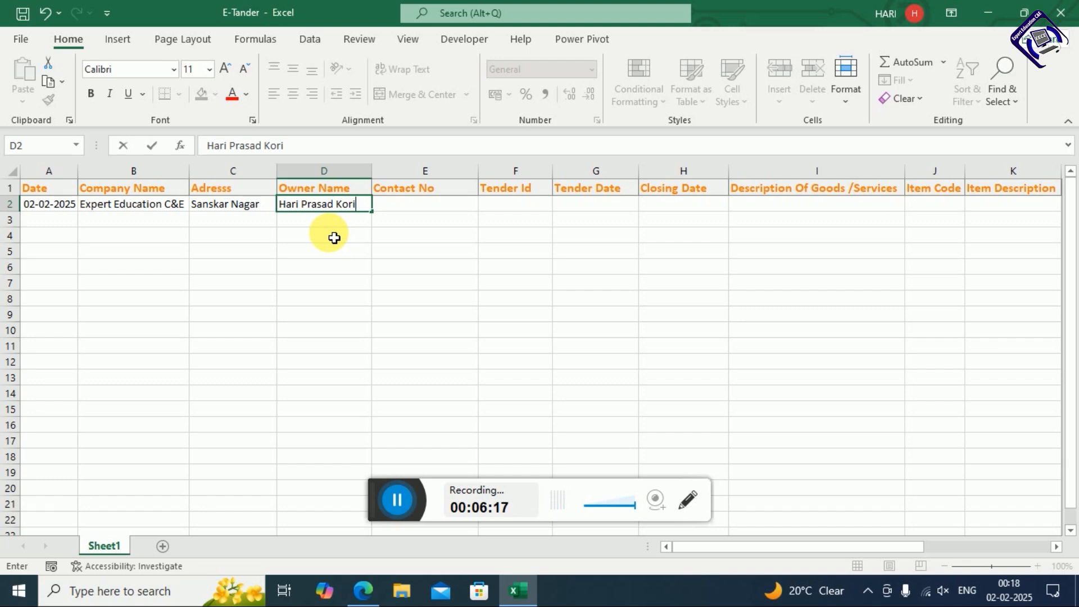
pyautogui.press('Tab')
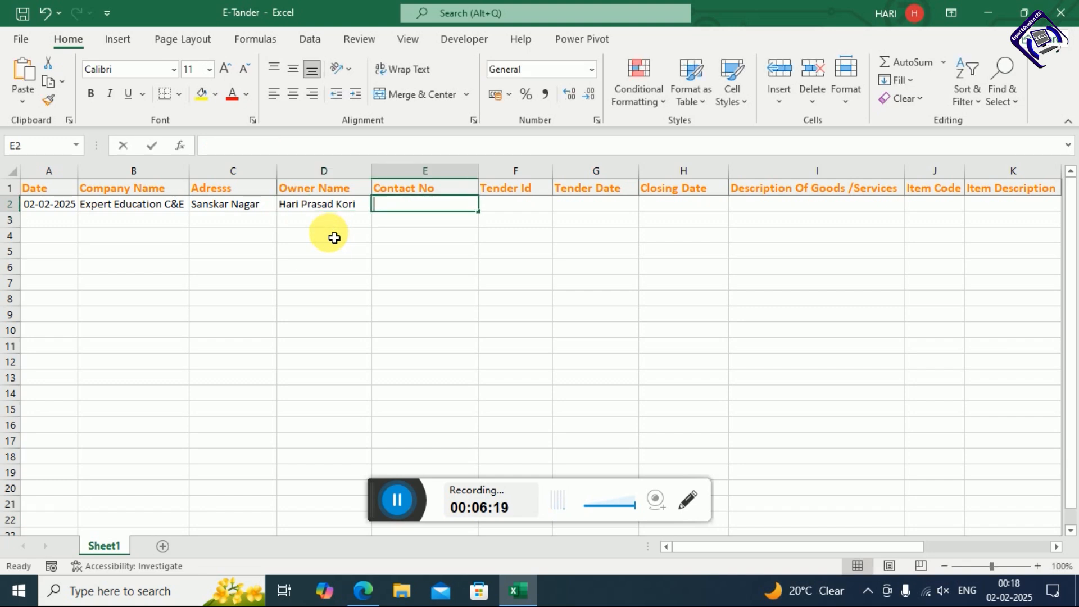
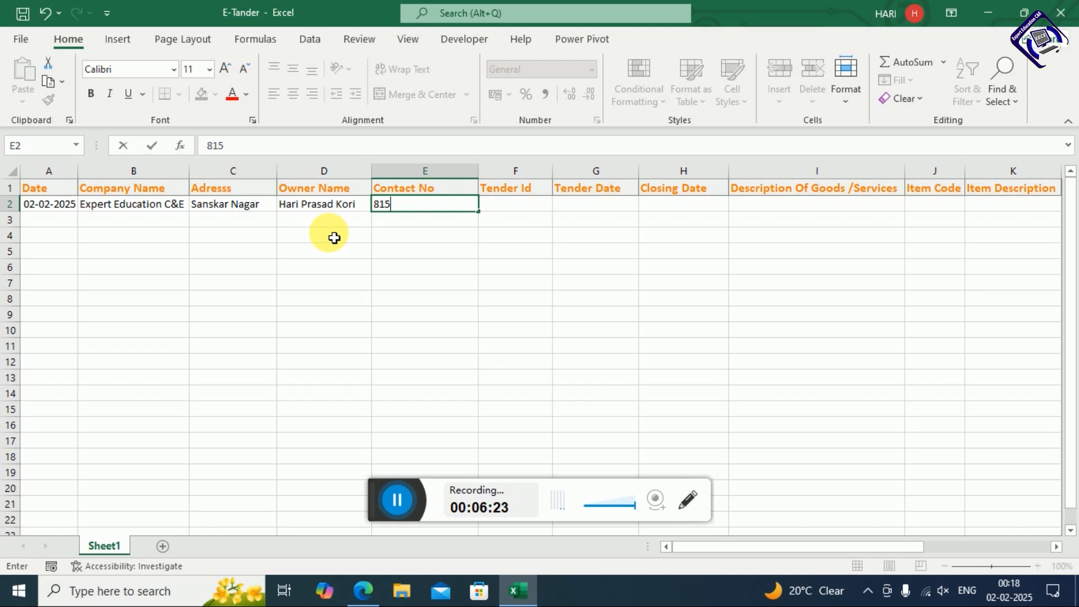
# Commit the contact number and enter Tender Id 21532 in F2, replacing the mistaken 00012
pyautogui.press('Tab')
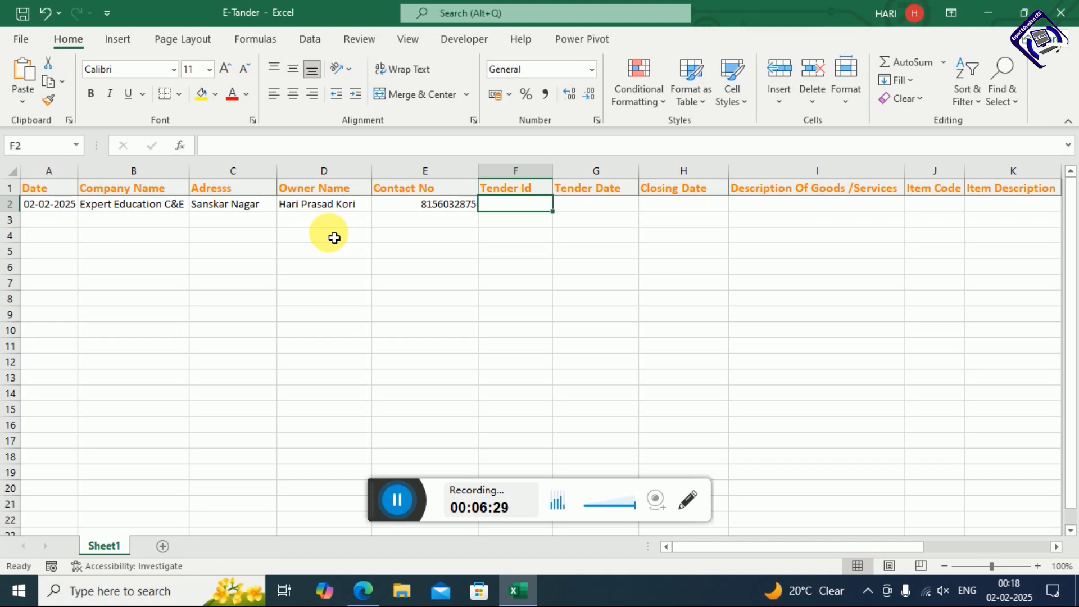
pyautogui.write('00012')
pyautogui.press('Tab')
pyautogui.press('Left')
pyautogui.write('21532')
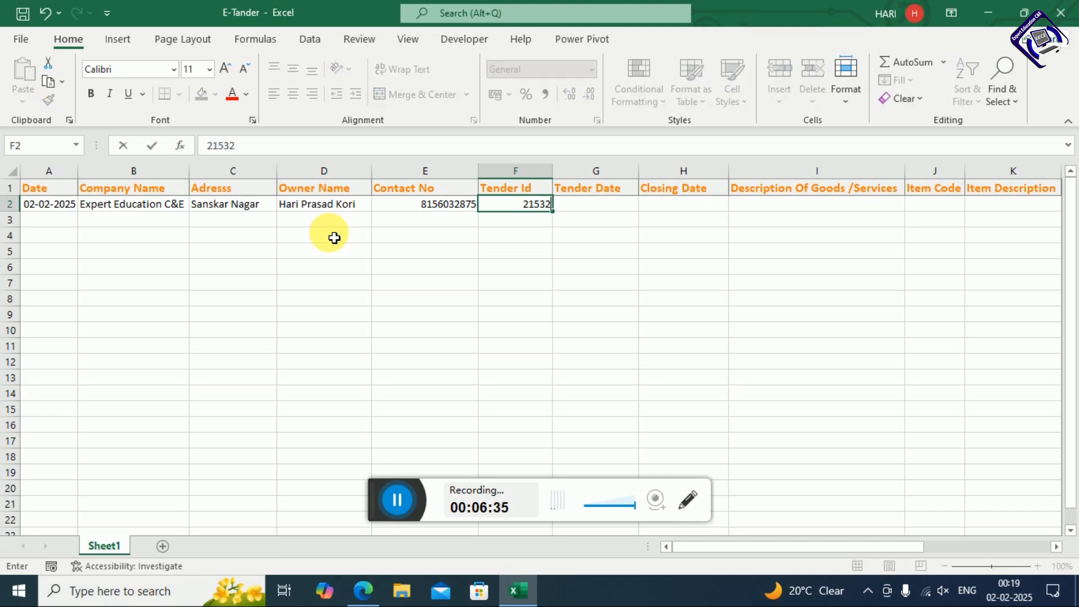
pyautogui.press('Tab')
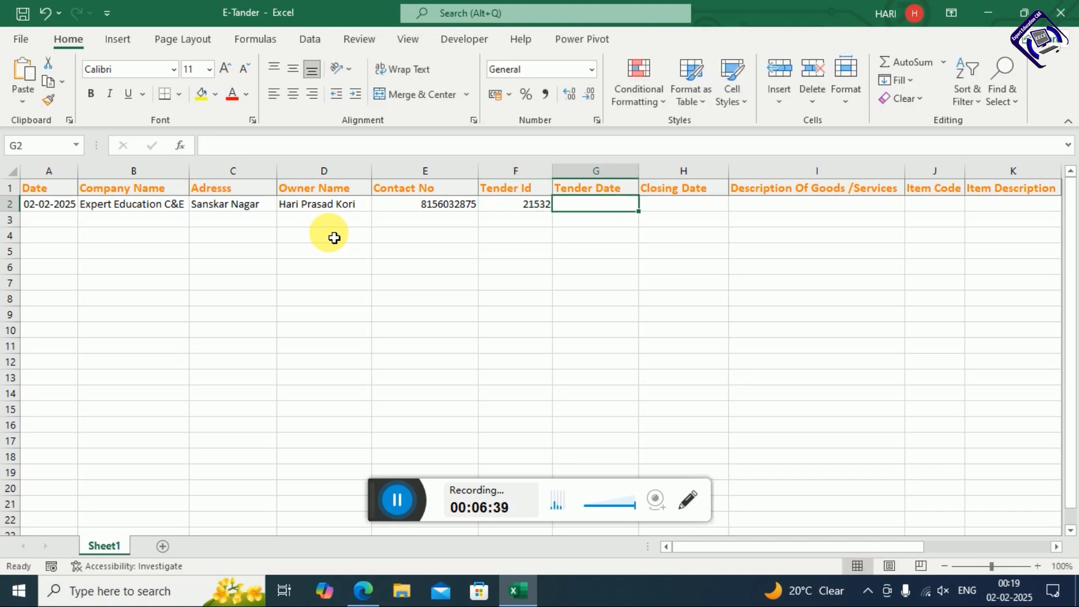
# Enter 01-02-2025 in G2 and 28-02-2025 in H2, then move to I2
pyautogui.write('01-02-')
pyautogui.write('20')
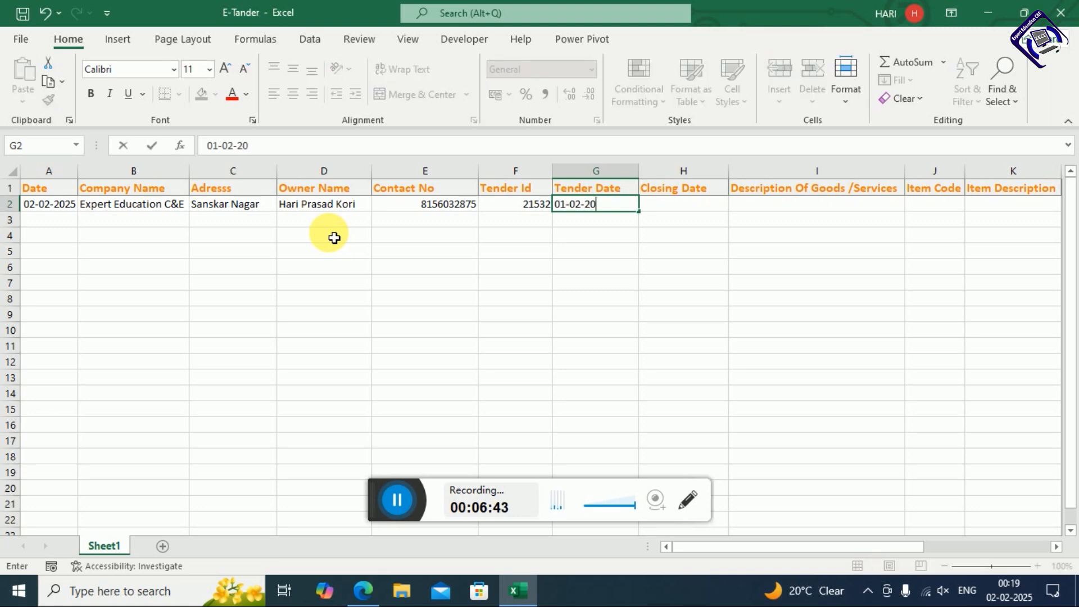
pyautogui.write('25')
pyautogui.press('Return')
pyautogui.press('Right')
pyautogui.press('Up')
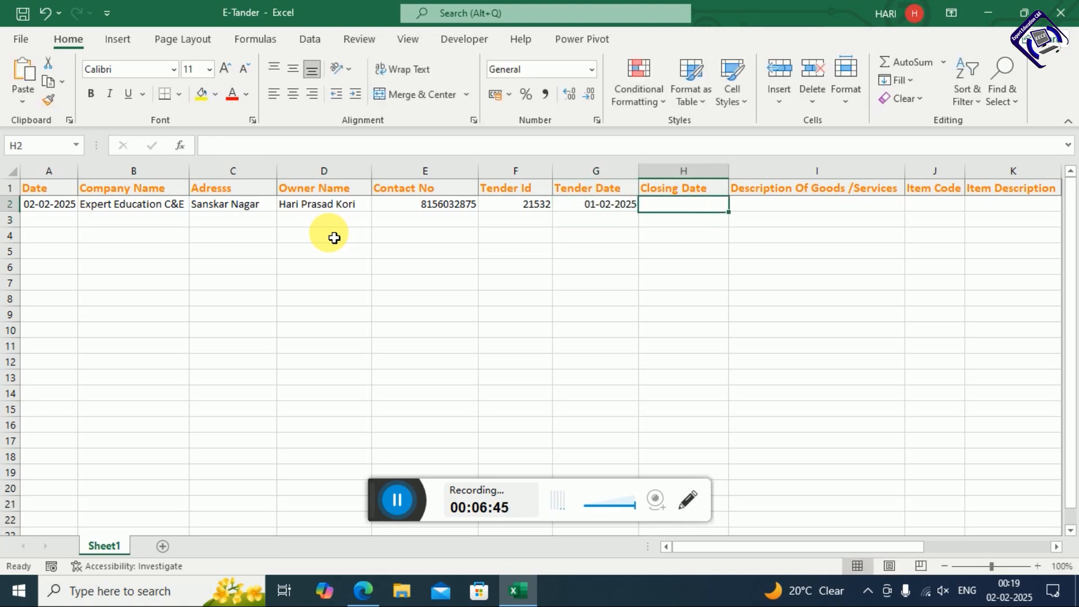
pyautogui.write('31-+')
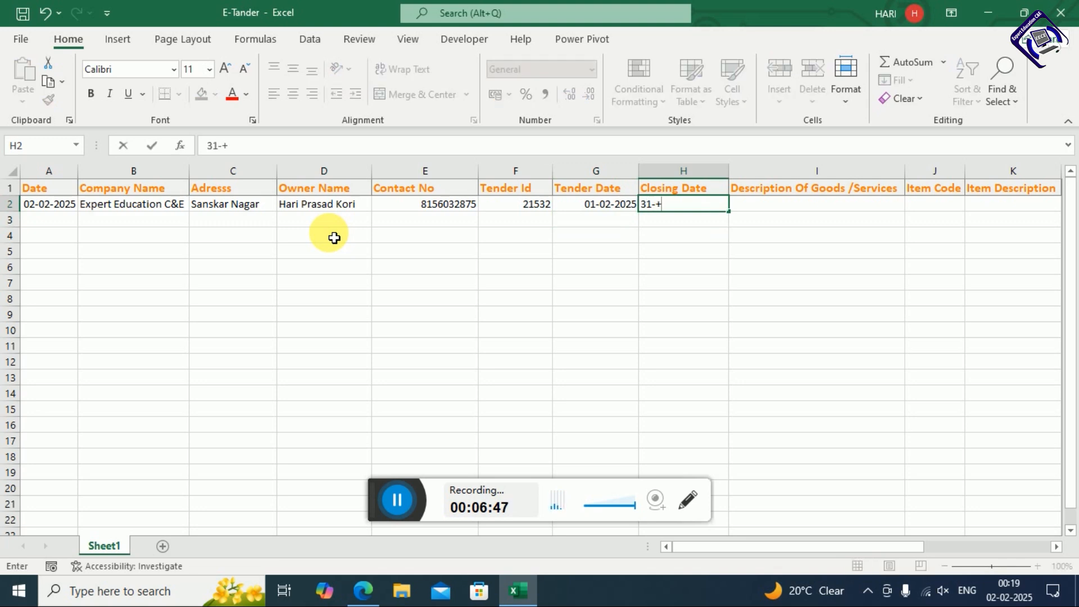
pyautogui.press('BackSpace')
pyautogui.press('BackSpace')
pyautogui.press('BackSpace')
pyautogui.write('28-02-2025')
pyautogui.press('Return')
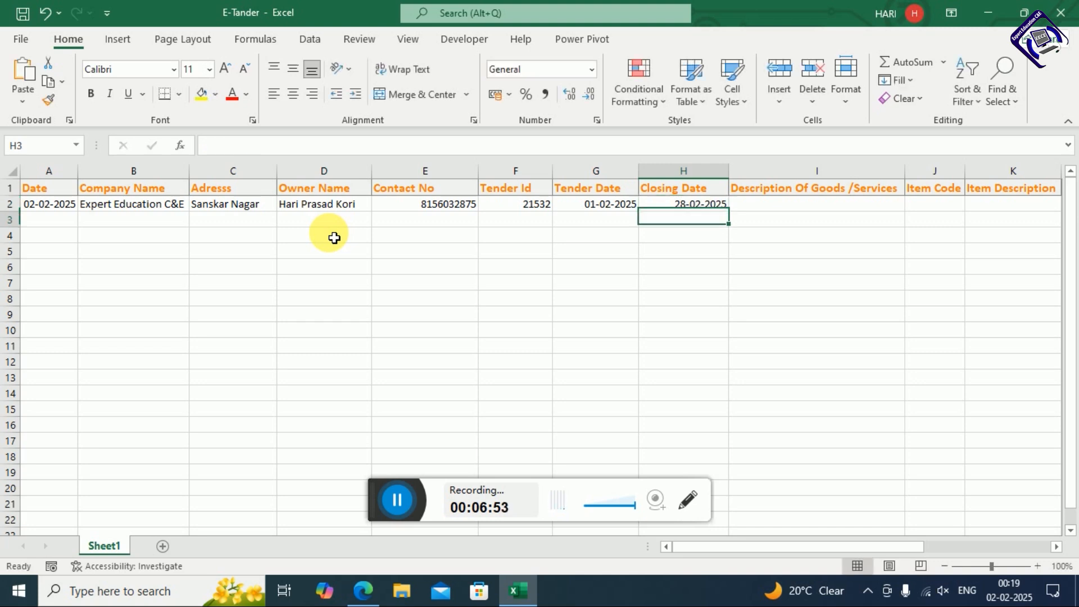
pyautogui.press('Right')
pyautogui.press('Up')
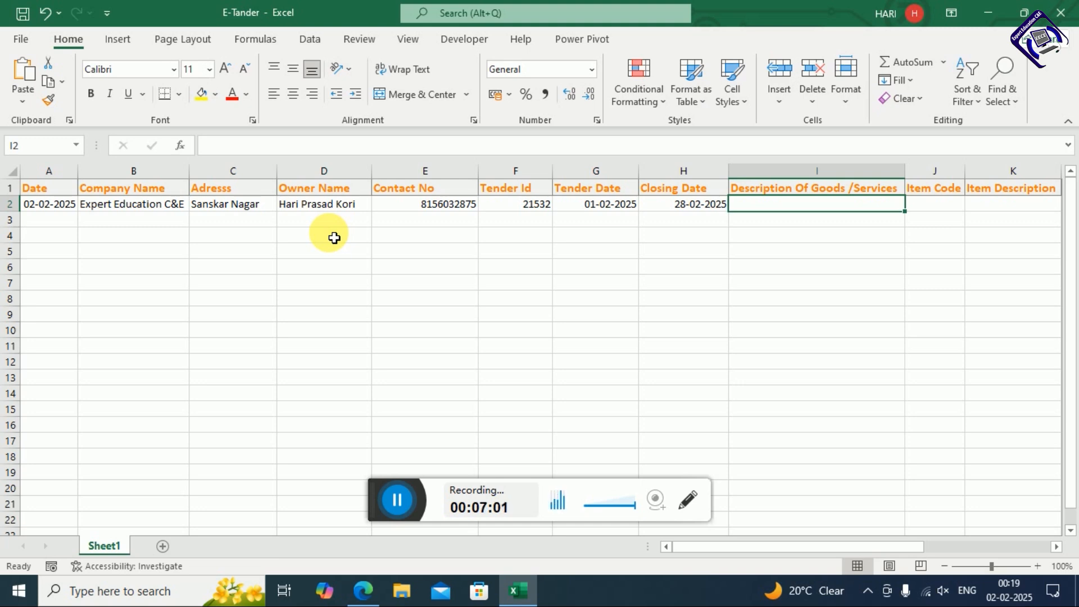
# Enter Office Computer Supplies as the goods description and 6524 as the item code
pyautogui.write('Offi')
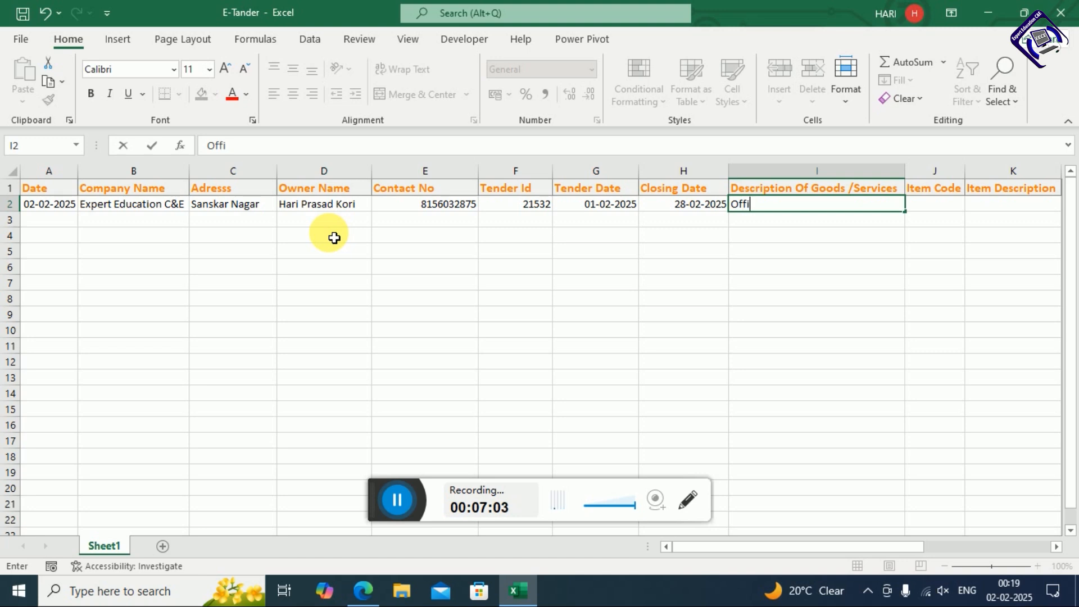
pyautogui.write('ce Com')
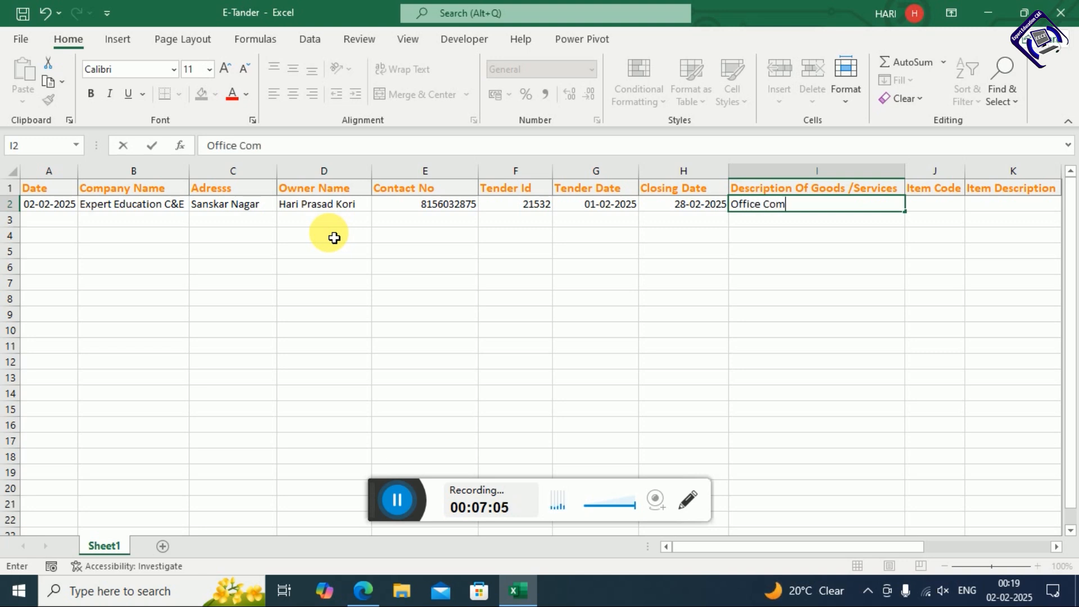
pyautogui.write('puter Su')
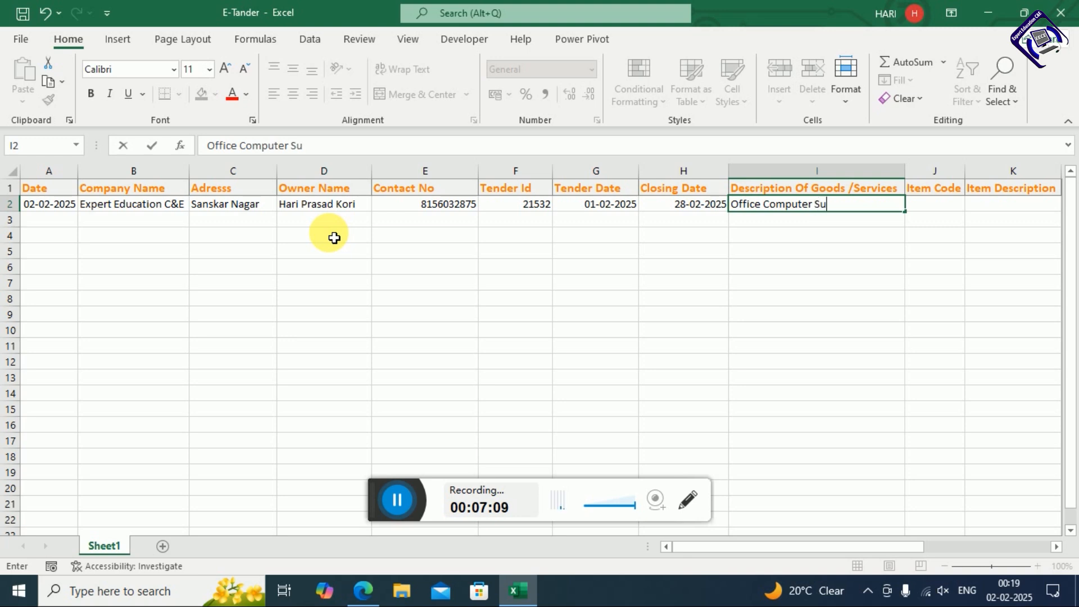
pyautogui.write('pplies')
pyautogui.press('Return')
pyautogui.press('Right')
pyautogui.press('Up')
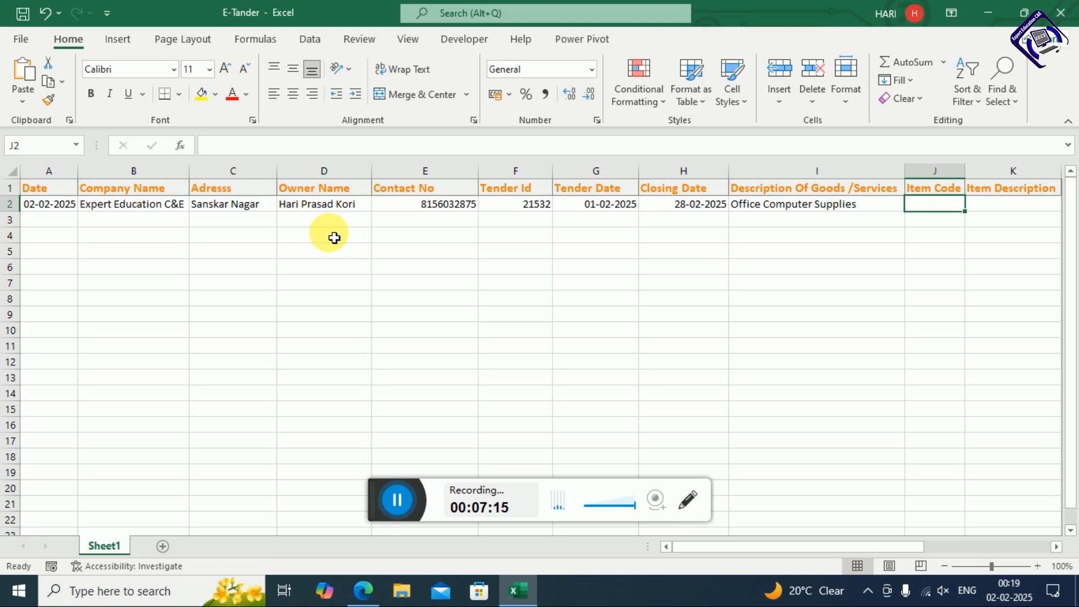
pyautogui.write('6524')
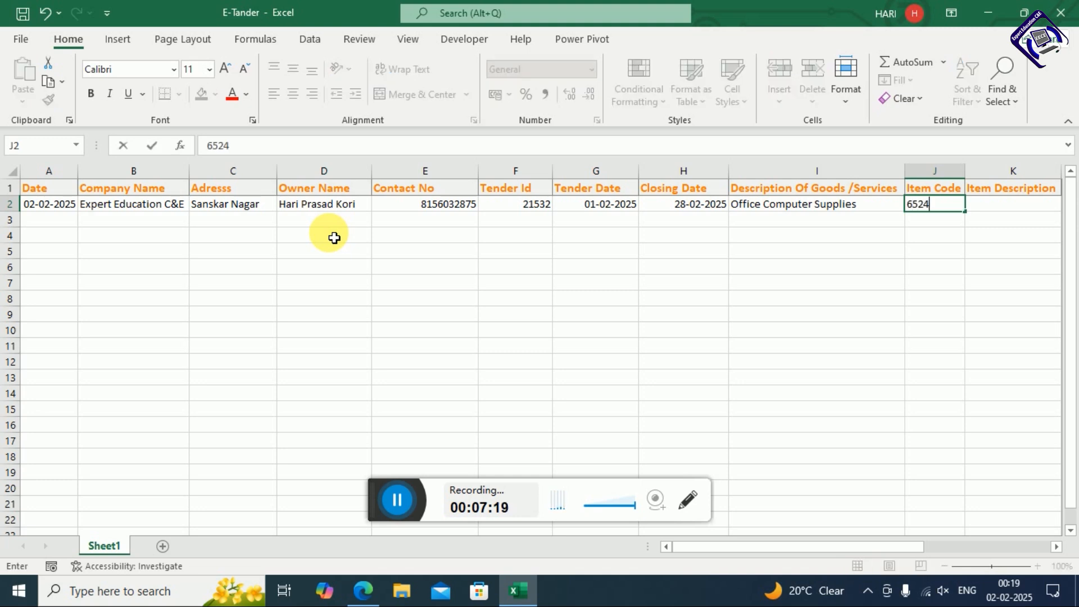
pyautogui.press('Tab')
pyautogui.press('Tab')
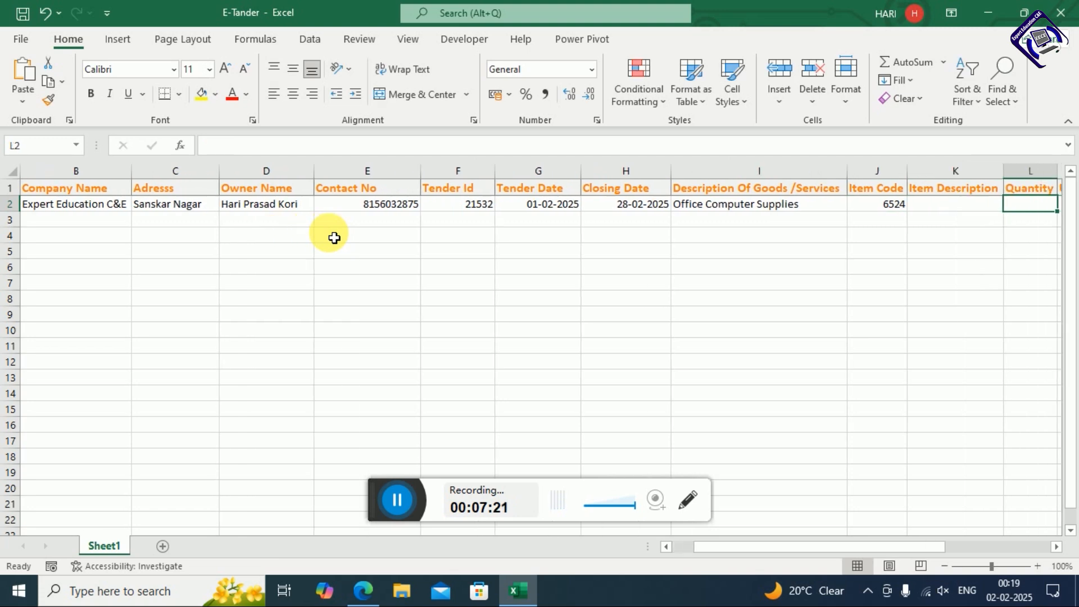
# Enter item description PC, quantity 100 and unit price 8200, correcting a mistaken 10000
pyautogui.hotkey('shift', 'Tab')
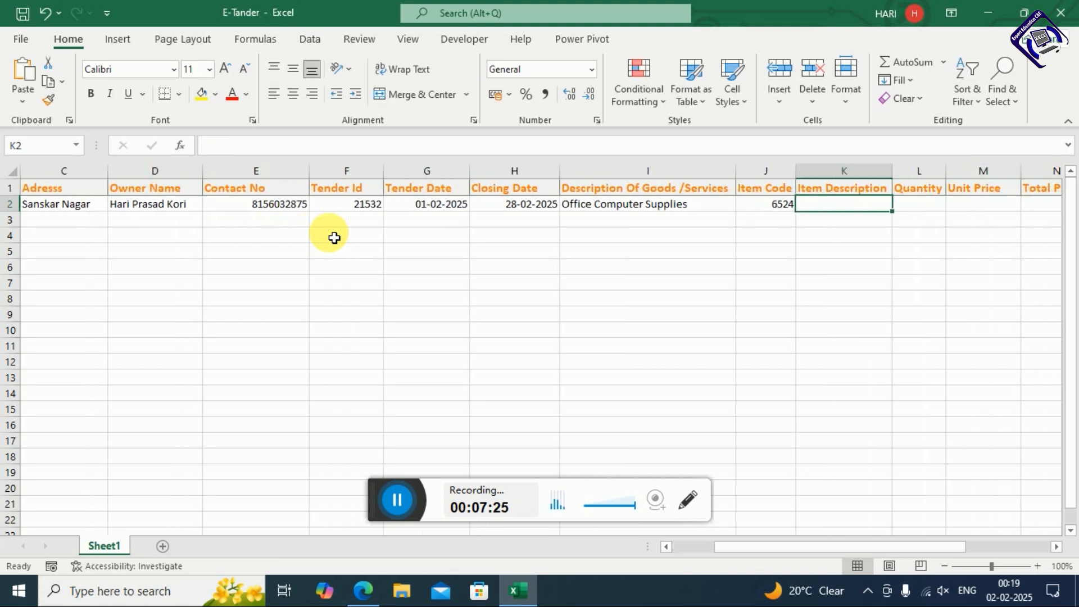
pyautogui.write('PC')
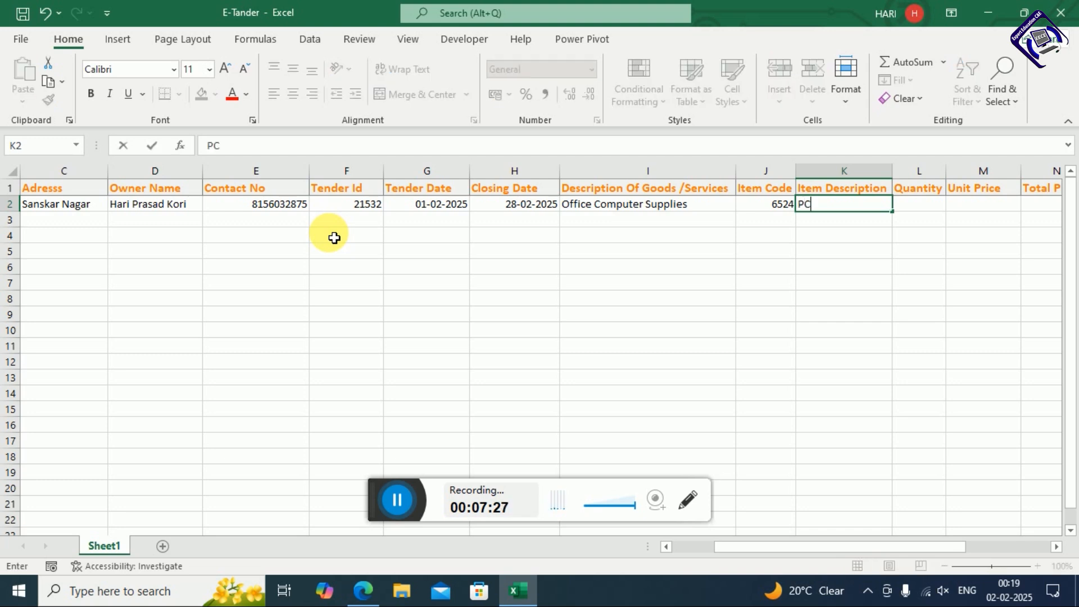
pyautogui.press('Tab')
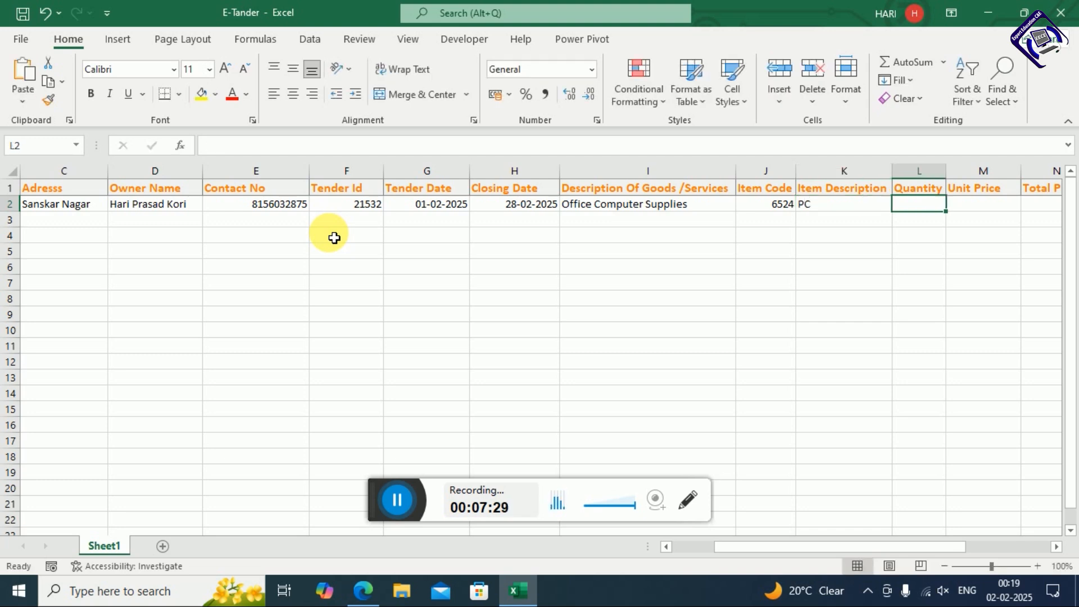
pyautogui.write('100')
pyautogui.press('Tab')
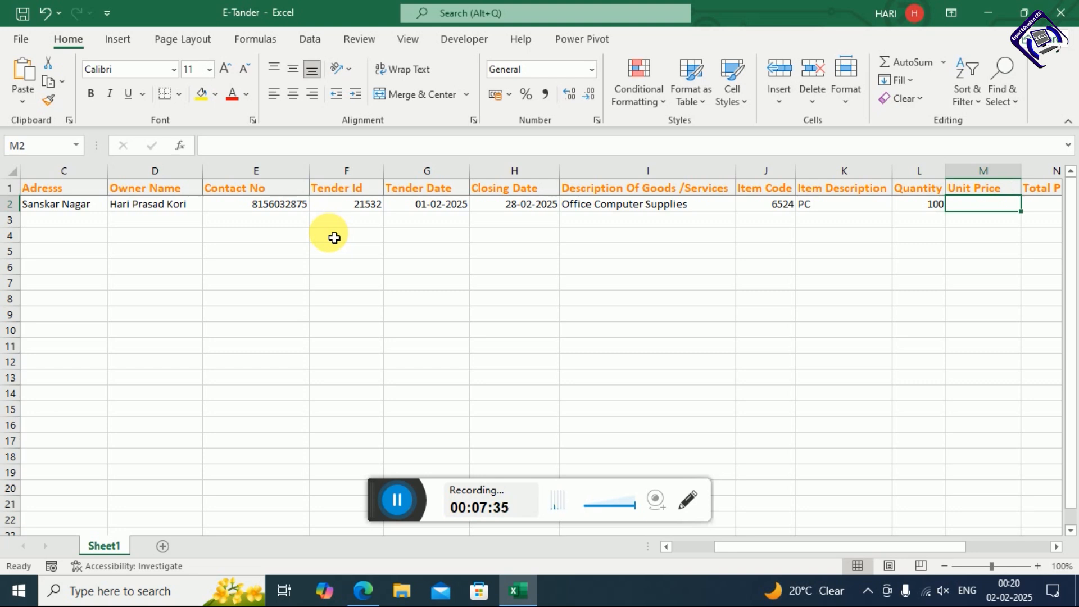
pyautogui.write('10000')
pyautogui.press('BackSpace')
pyautogui.press('BackSpace')
pyautogui.press('BackSpace')
pyautogui.press('BackSpace')
pyautogui.press('BackSpace')
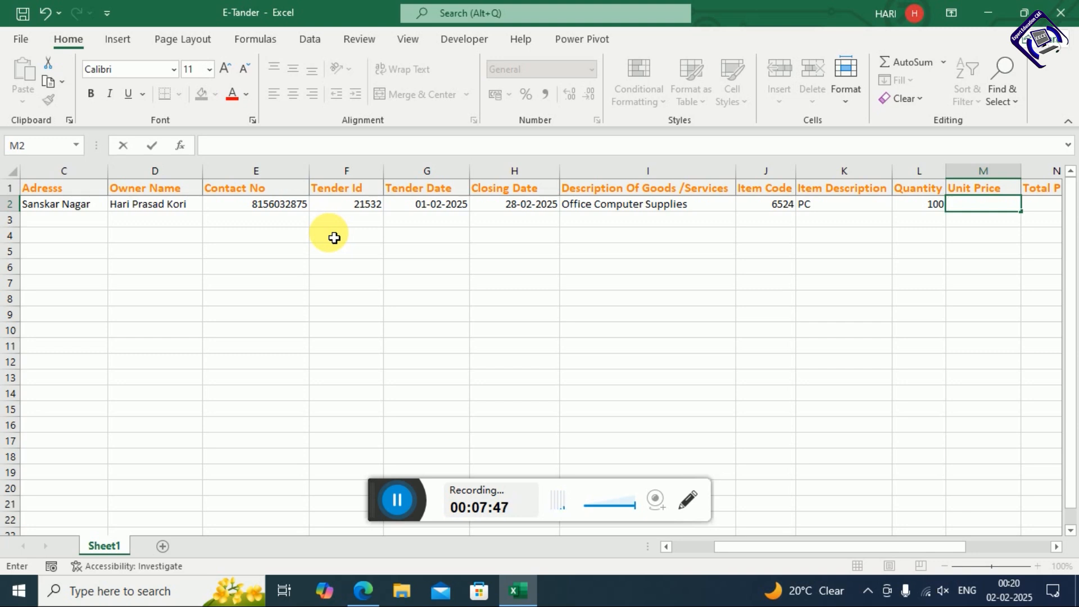
pyautogui.write('8200')
pyautogui.press('Tab')
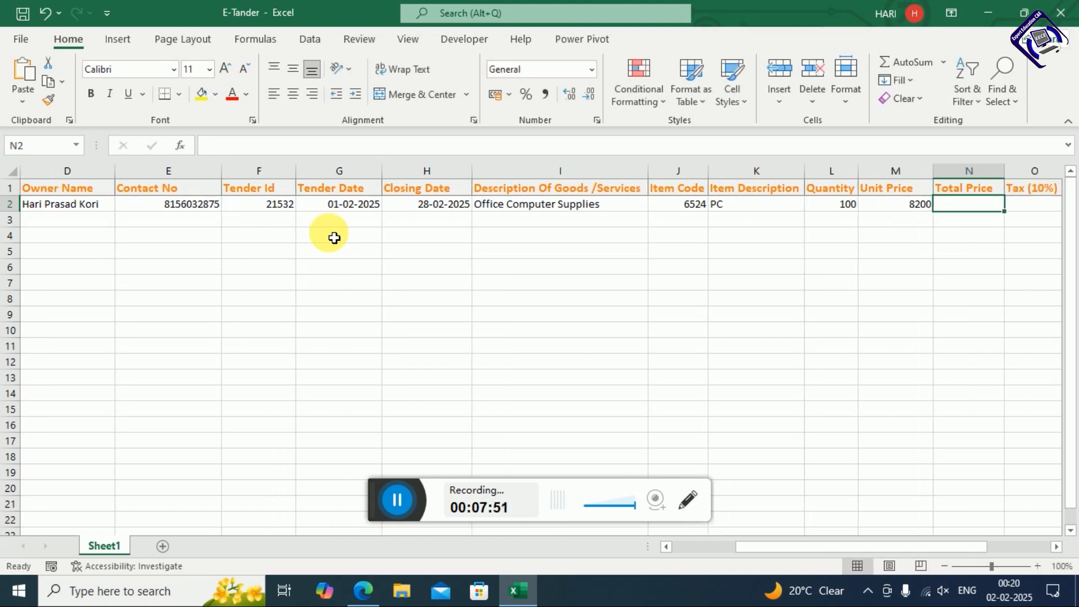
pyautogui.press('Right')
pyautogui.press('Left')
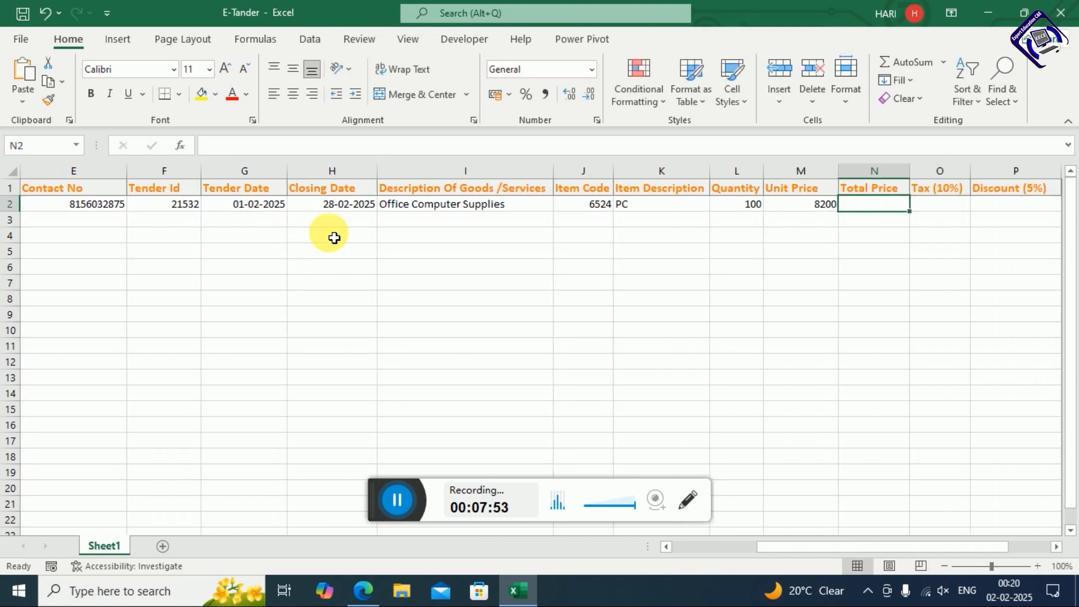
pyautogui.write('=')
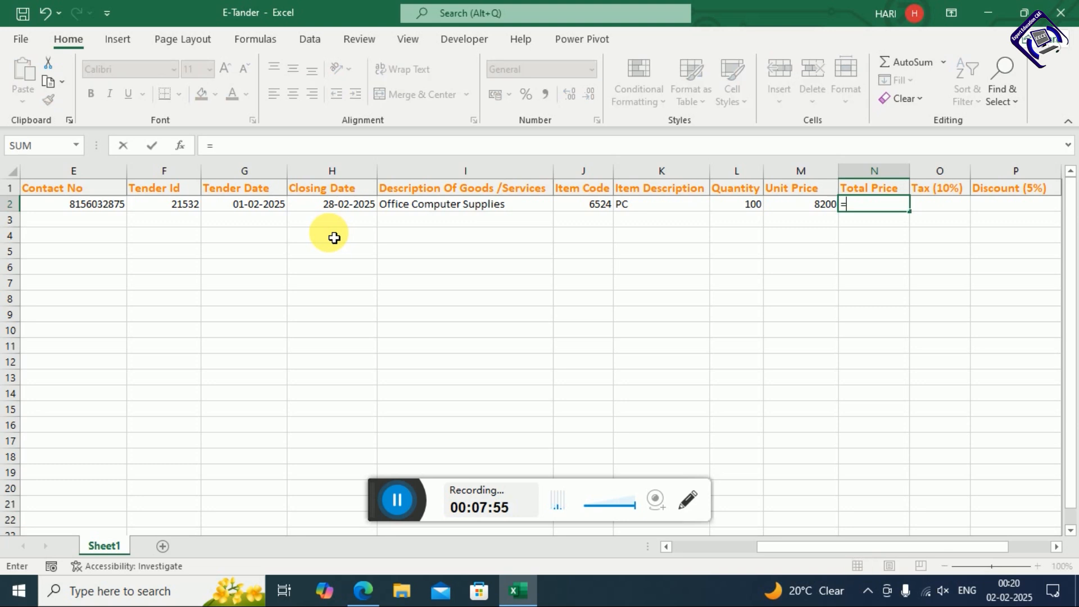
# Enter =M2*L2 in N2 so the Total Price shows 820000
pyautogui.click(820, 209)
pyautogui.write('*')
pyautogui.click(750, 203)
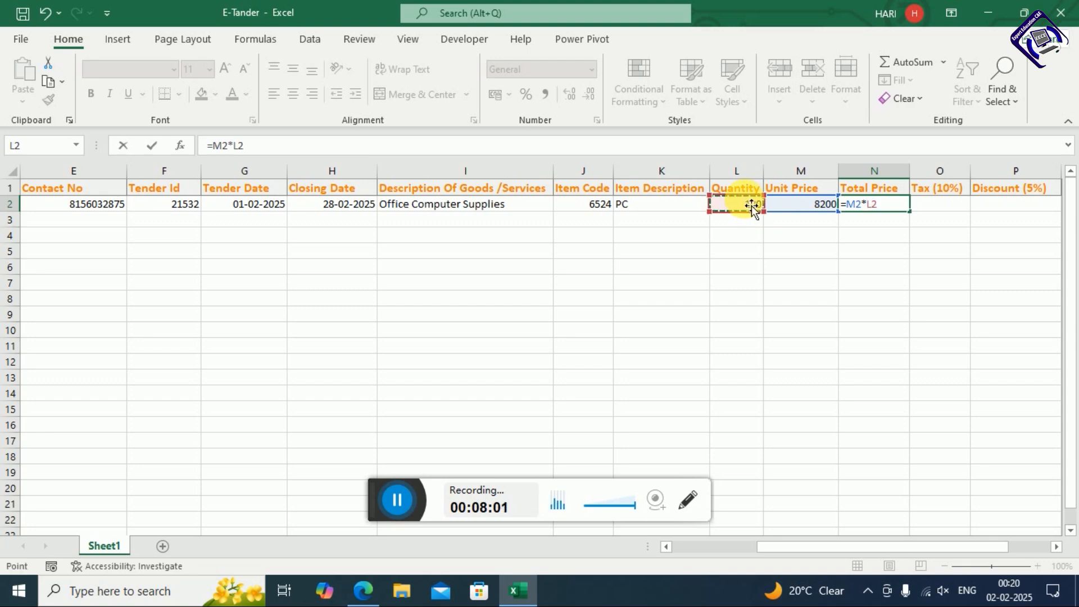
pyautogui.press('Return')
# Move to the Tax (10%) cell in O2 and begin its formula
pyautogui.press('Right')
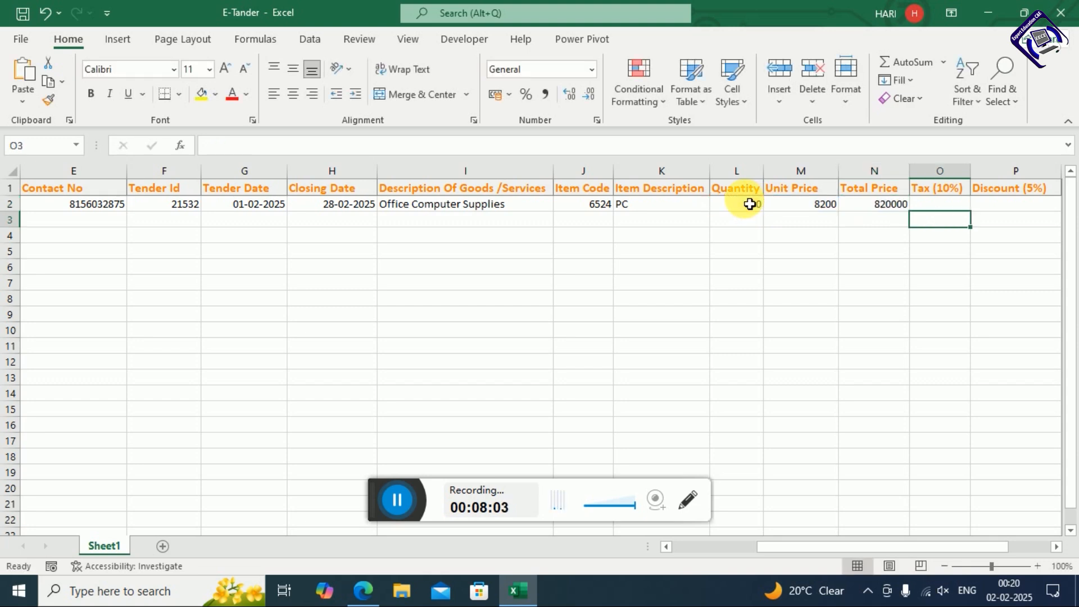
pyautogui.press('Right')
pyautogui.press('Right')
pyautogui.press('Right')
pyautogui.press('Left')
pyautogui.press('Up')
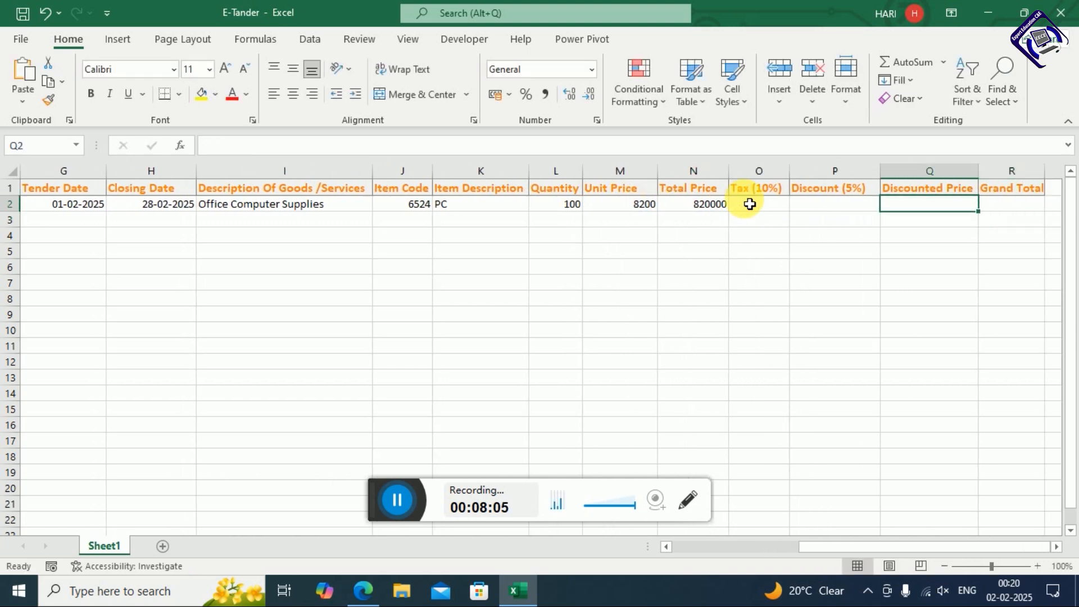
pyautogui.press('Left')
pyautogui.press('Left')
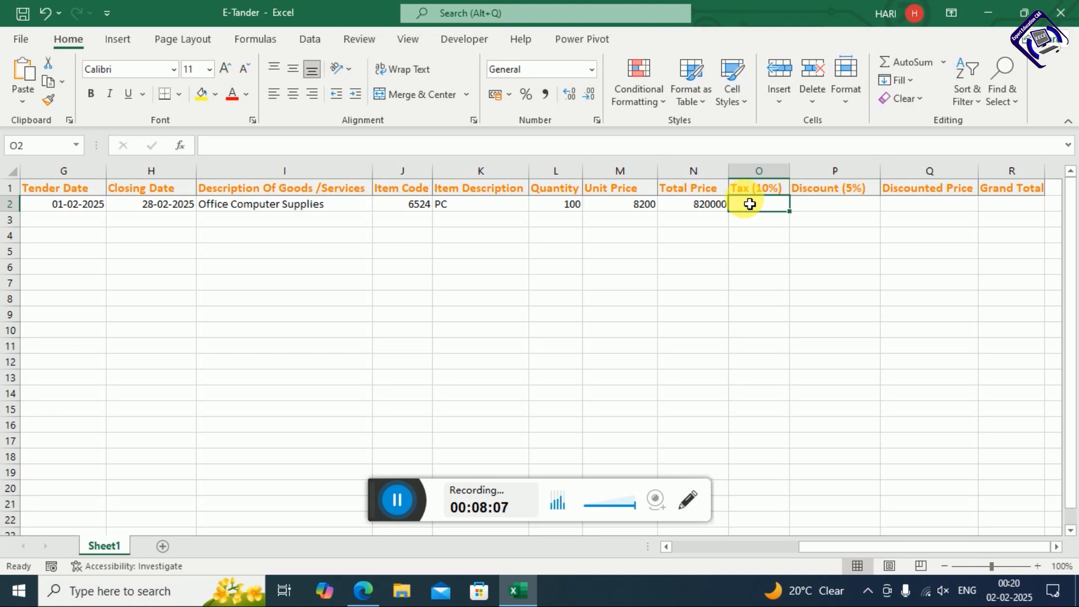
pyautogui.press('Right')
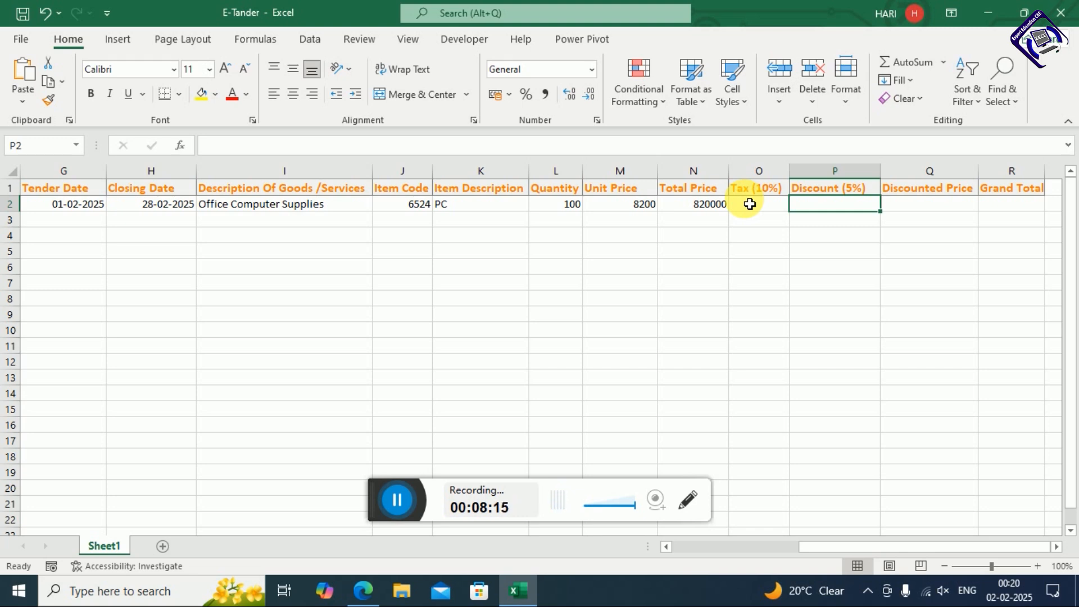
pyautogui.click(750, 204)
pyautogui.write('=')
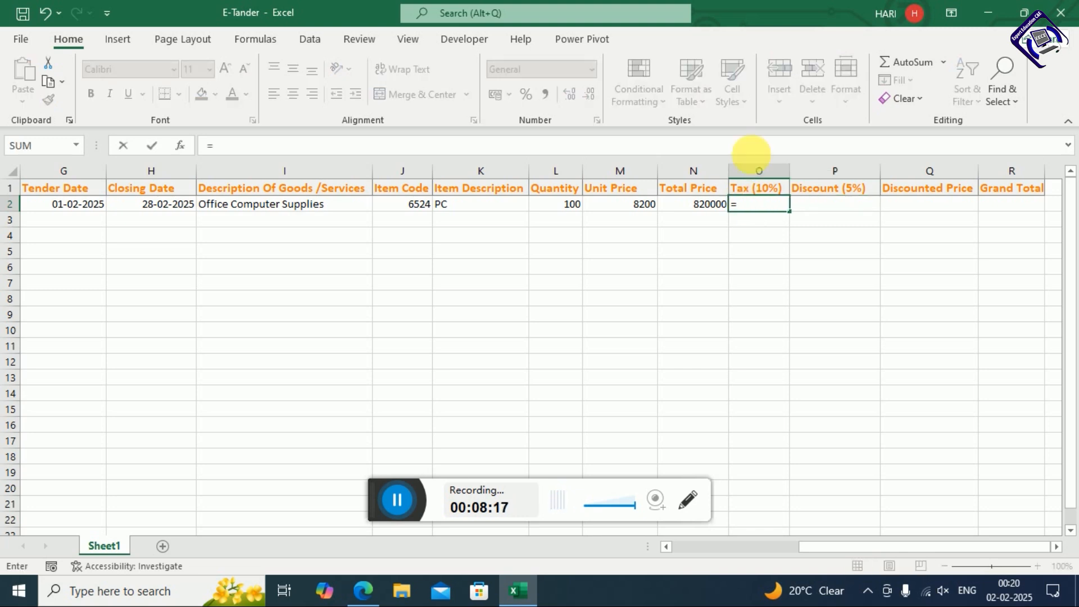
# Enter =N2*0.10 in O2 so the Tax shows 82000
pyautogui.click(708, 207)
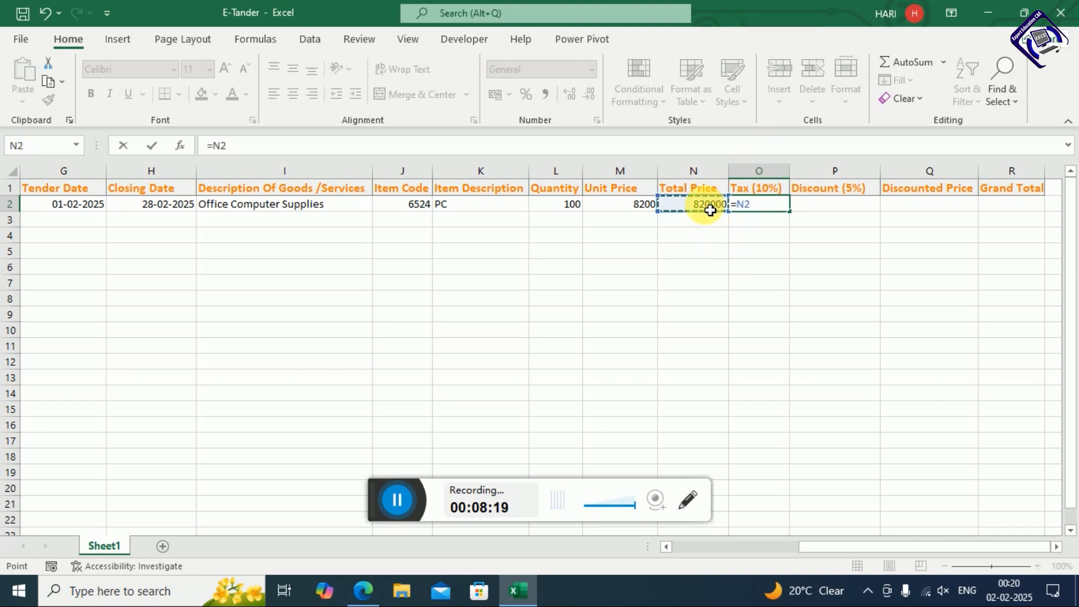
pyautogui.write('*0.10')
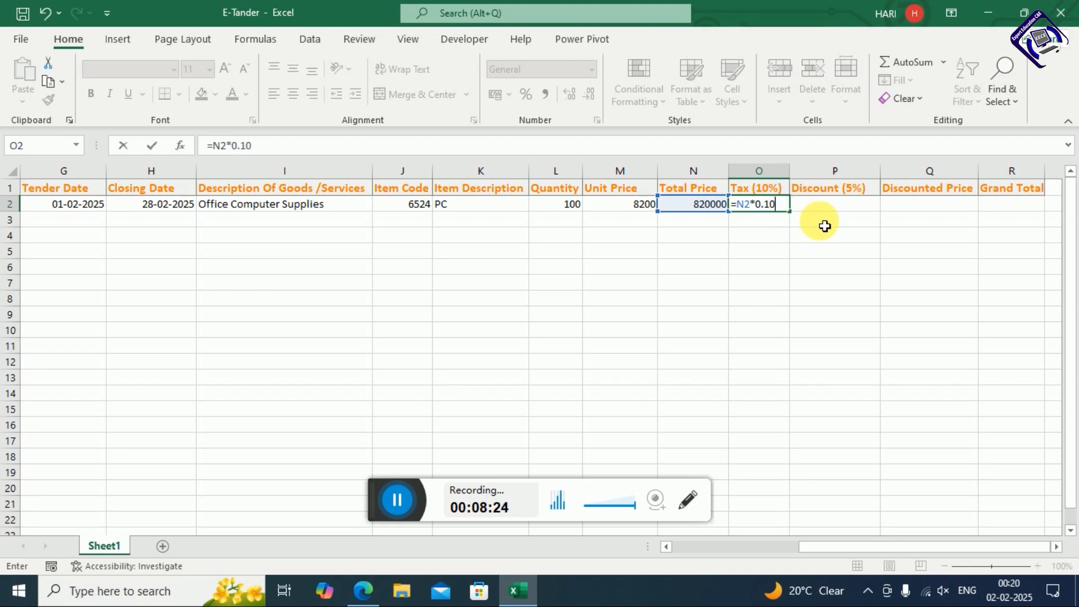
pyautogui.press('Return')
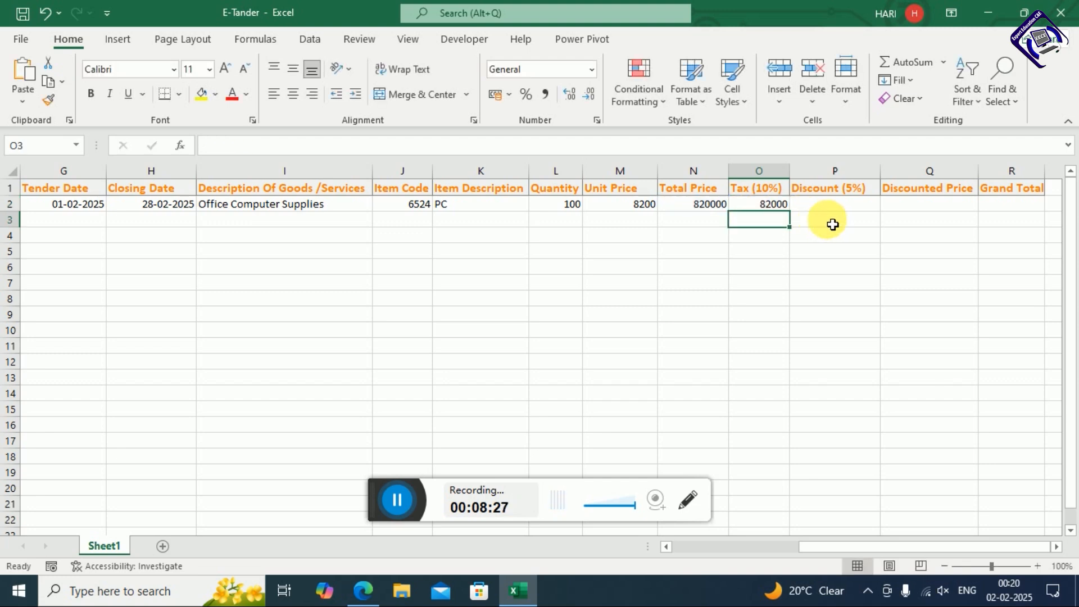
pyautogui.click(783, 210)
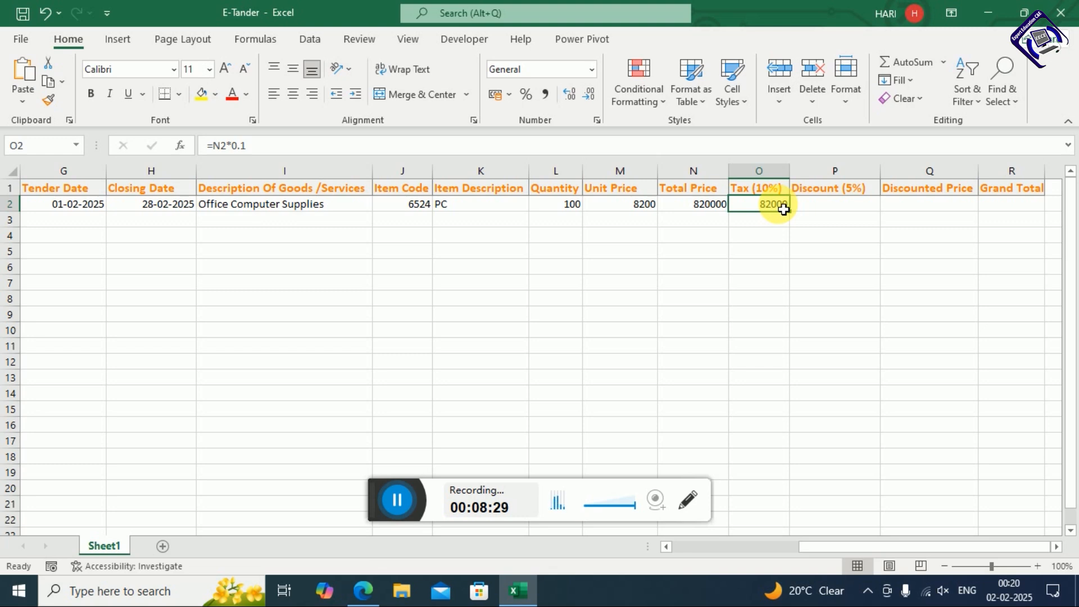
pyautogui.click(822, 206)
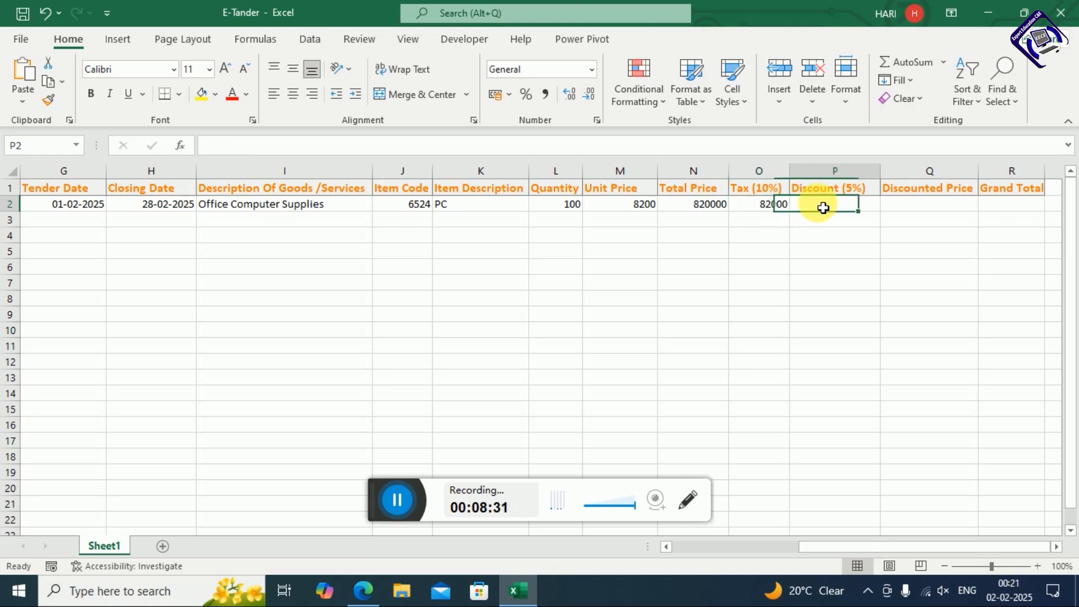
pyautogui.click(780, 210)
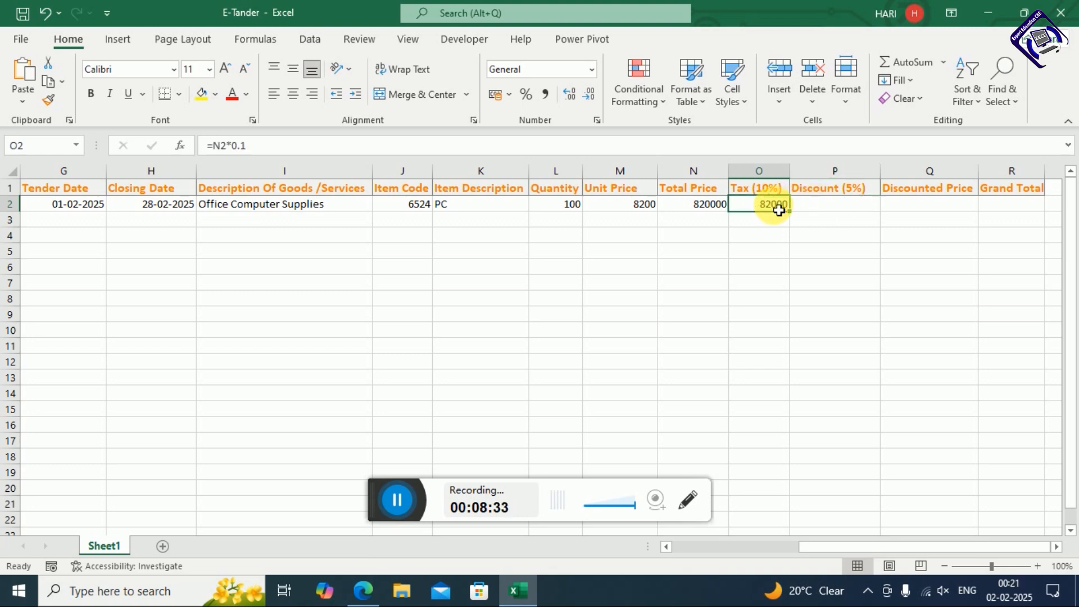
# Clear O2 and rebuild the tax formula from Total Price N2 with *10
pyautogui.press('Delete')
pyautogui.write('=')
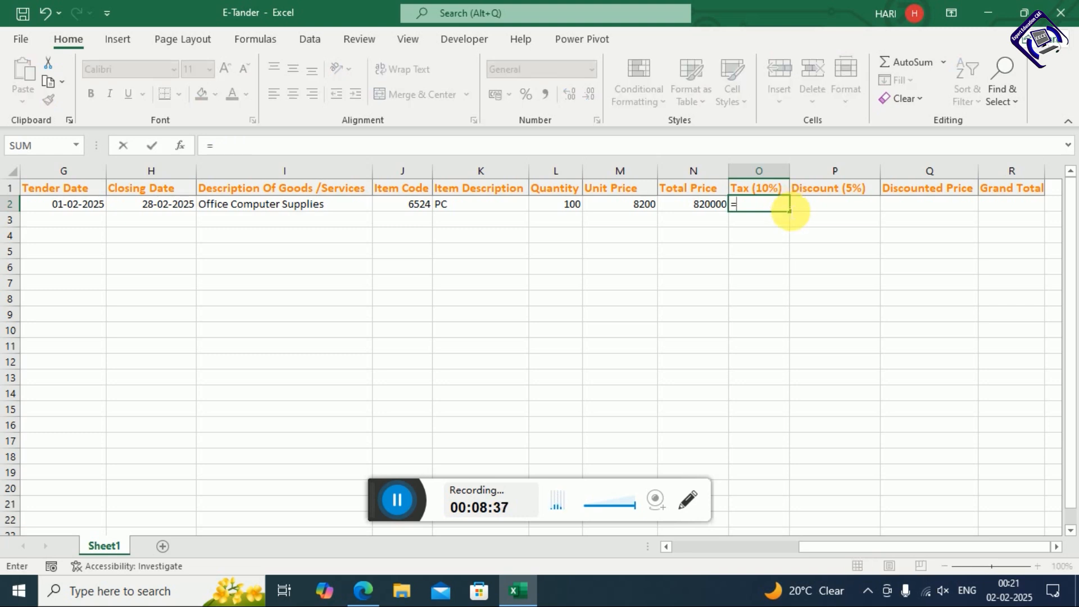
pyautogui.click(719, 210)
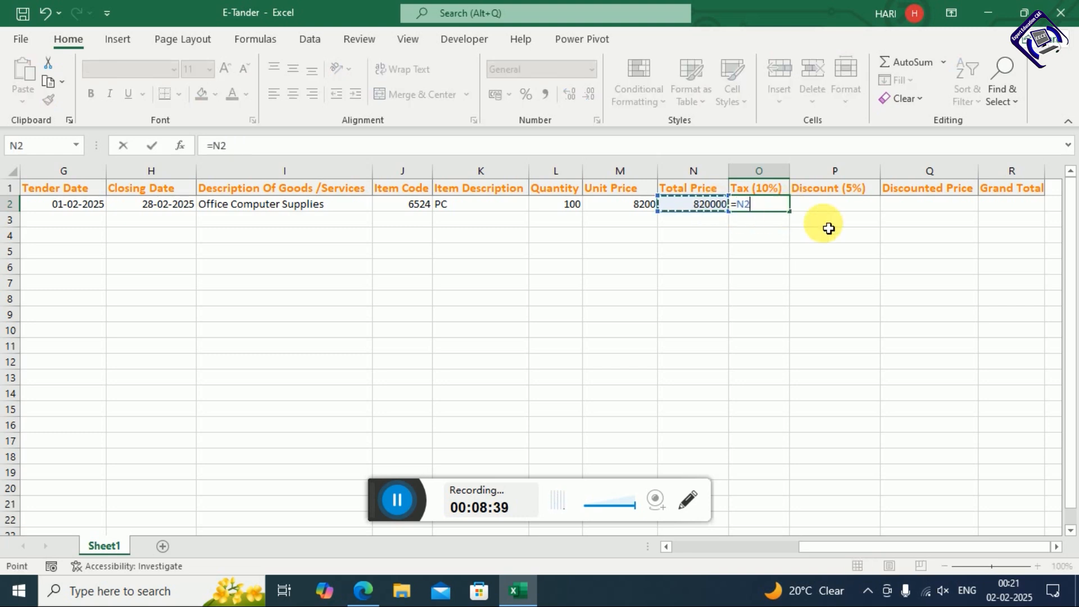
pyautogui.write('*10')
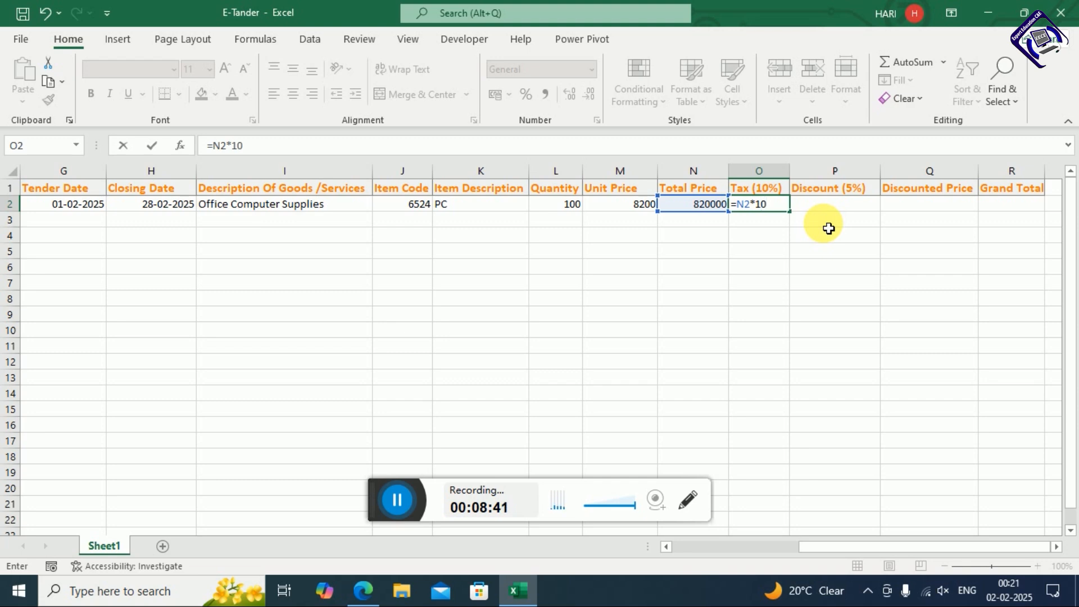
pyautogui.press('Return')
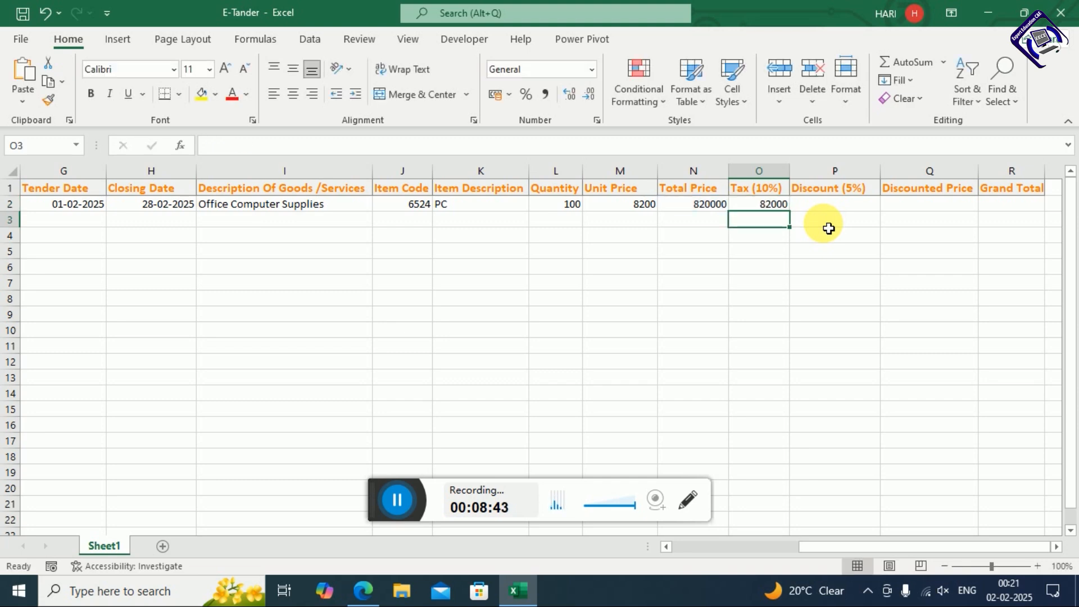
pyautogui.press('Up')
pyautogui.press('Right')
pyautogui.write('=')
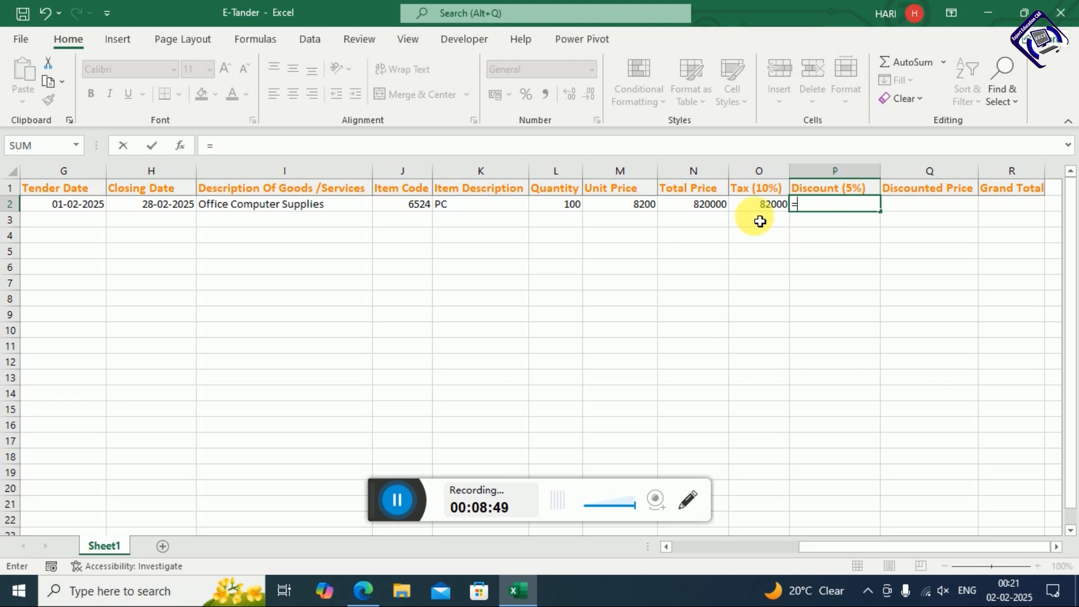
# Enter =N2*5% in P2 for a Discount of 41000, then recheck the Tax and Discount formulas
pyautogui.click(720, 214)
pyautogui.write('*5%')
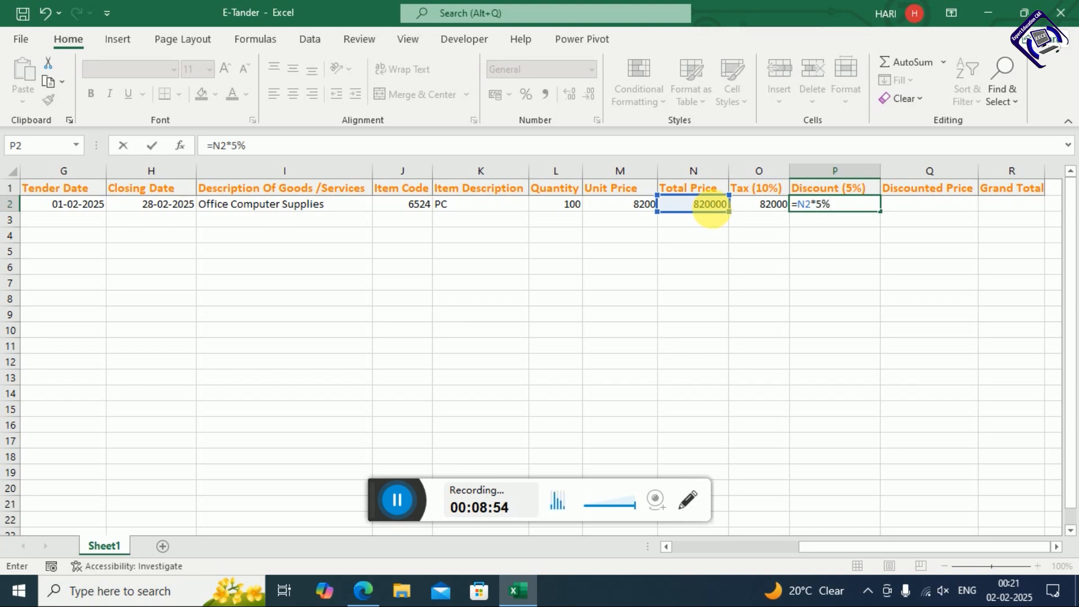
pyautogui.press('Return')
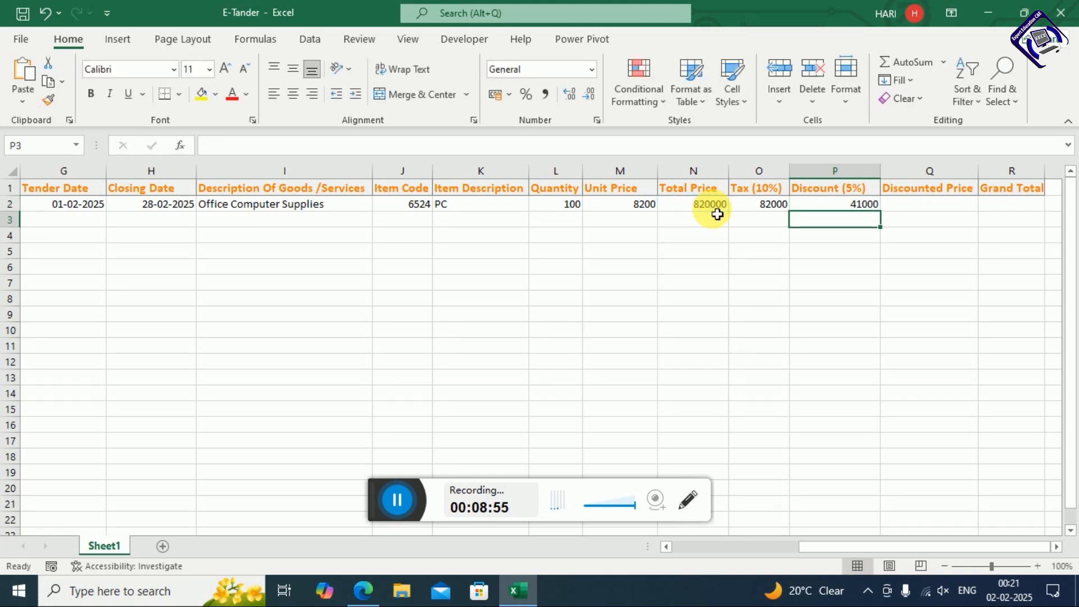
pyautogui.press('Right')
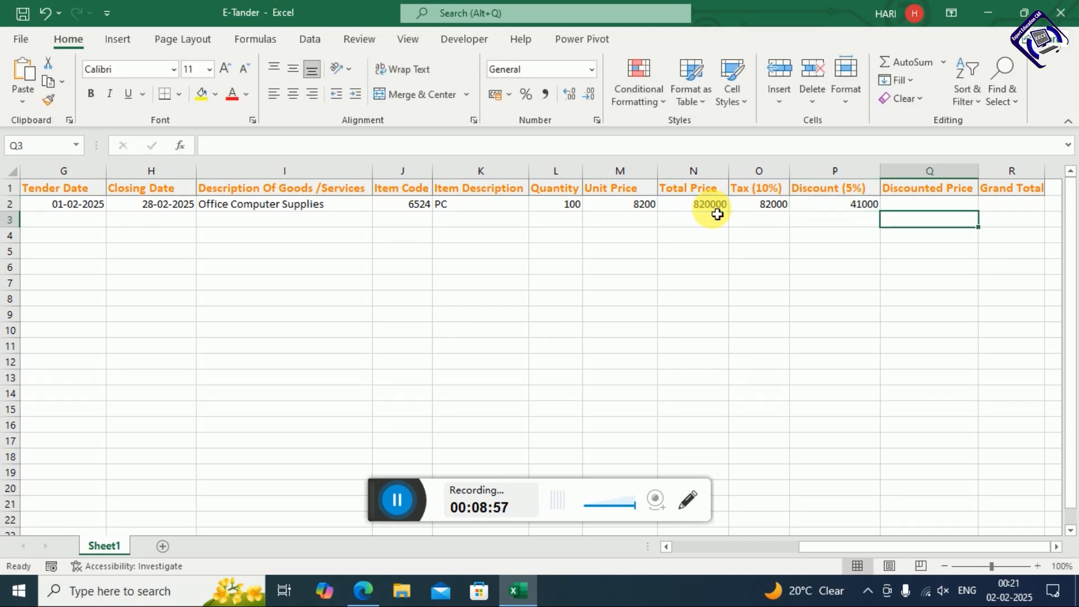
pyautogui.press('Up')
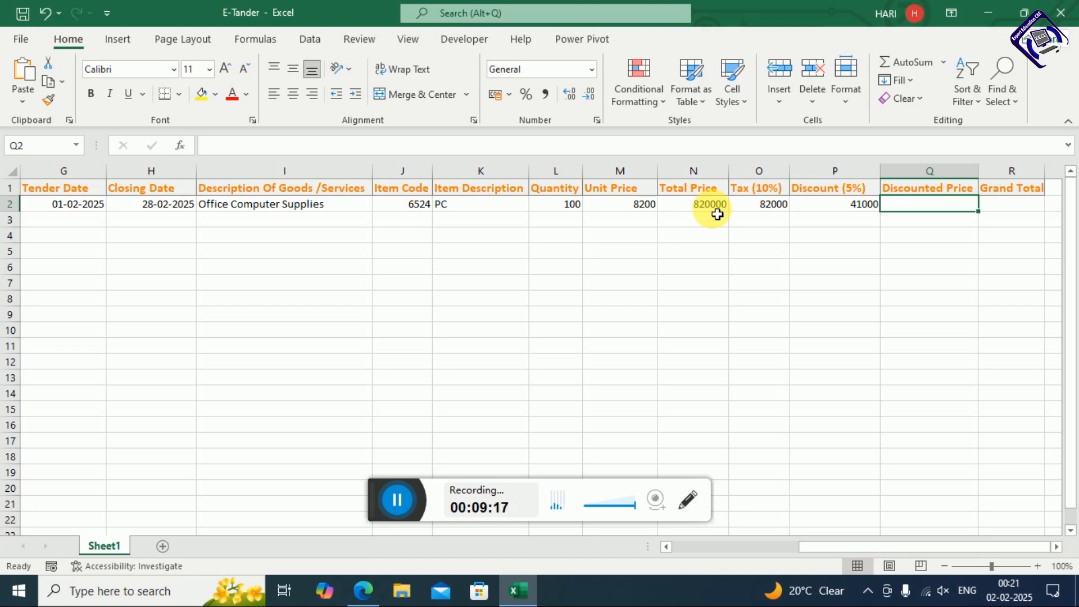
pyautogui.press('Left')
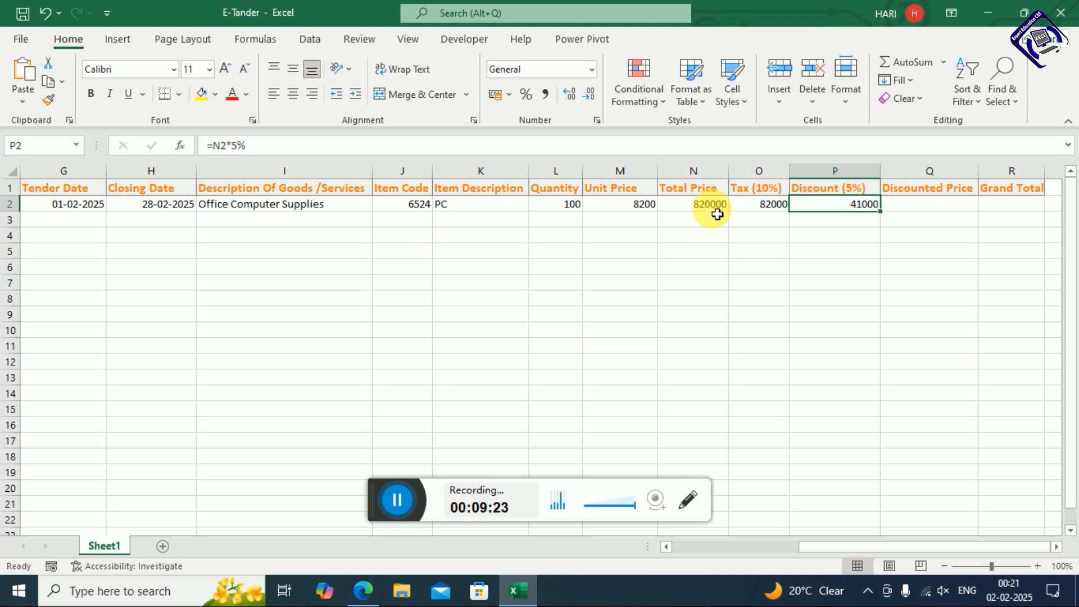
pyautogui.press('Right')
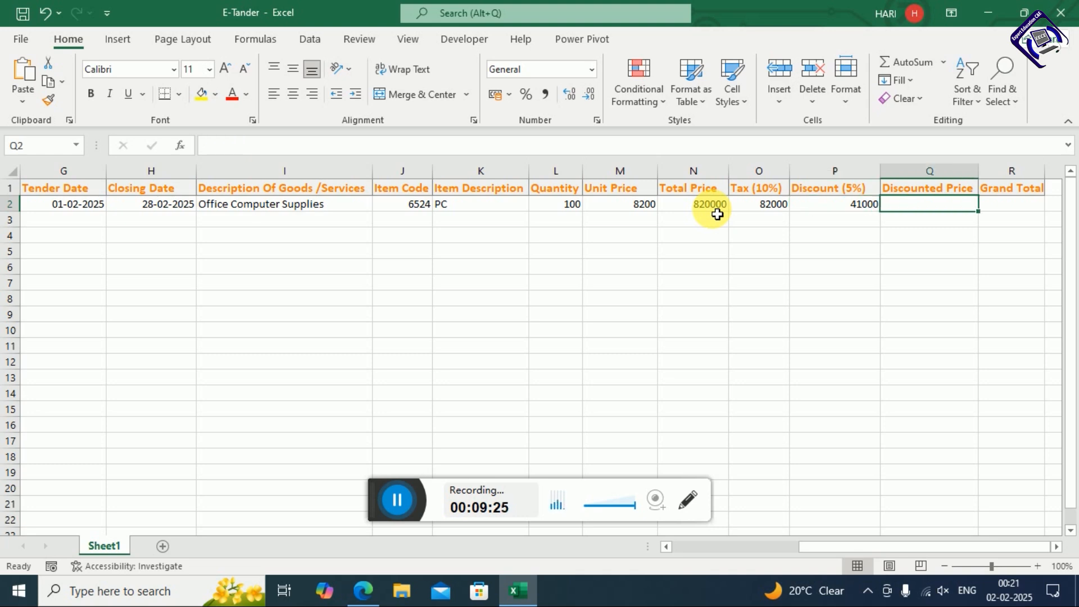
pyautogui.press('Left')
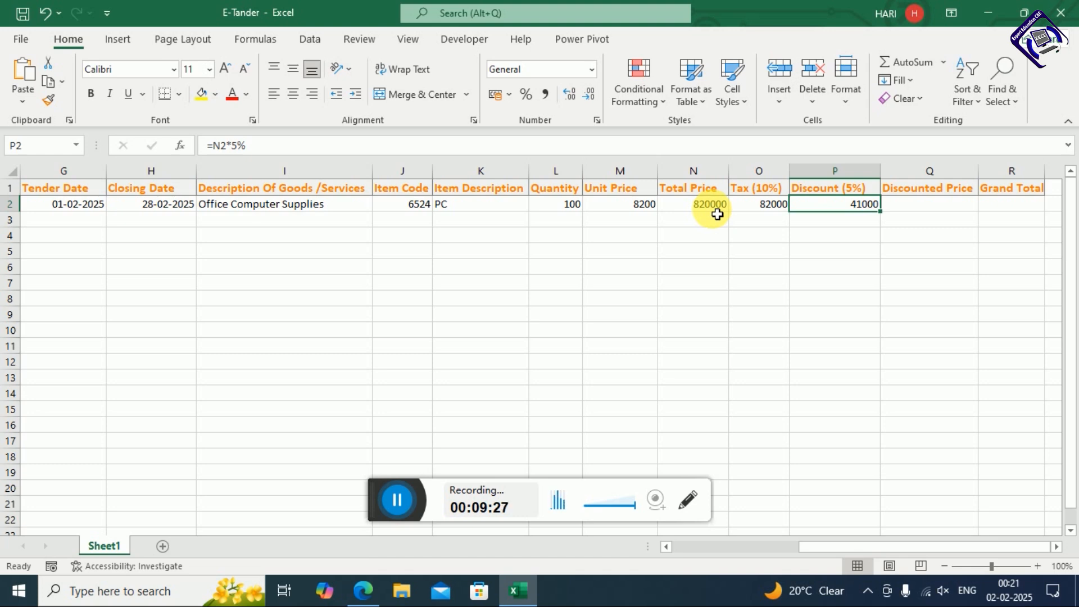
pyautogui.press('Left')
pyautogui.press('Left')
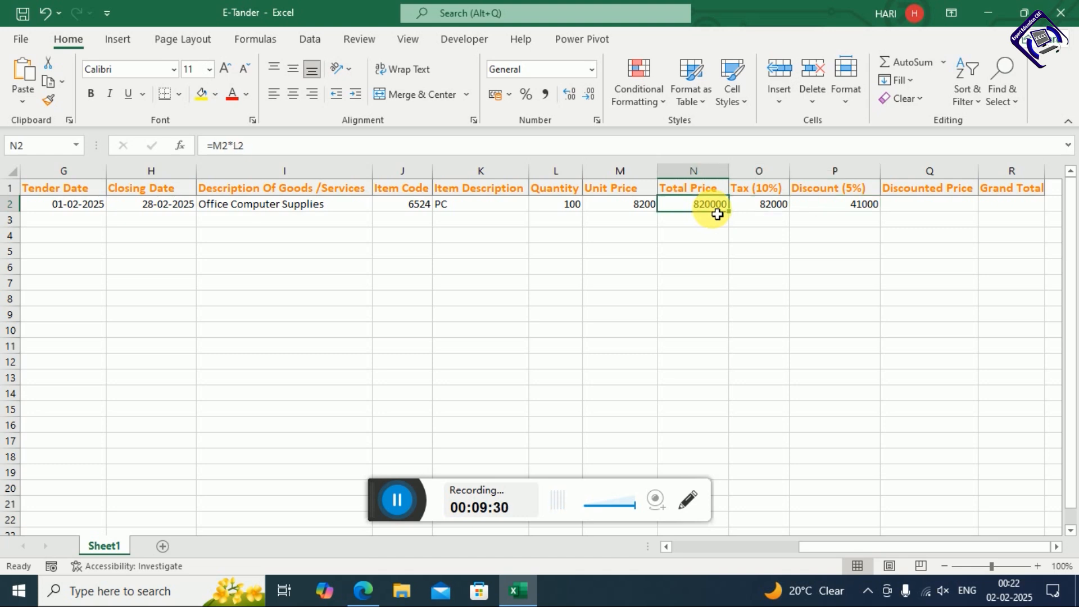
pyautogui.press('Right')
pyautogui.press('Right')
pyautogui.press('Right')
# Enter =N2-P2 in Q2 so the Discounted Price shows 779000
pyautogui.write('=')
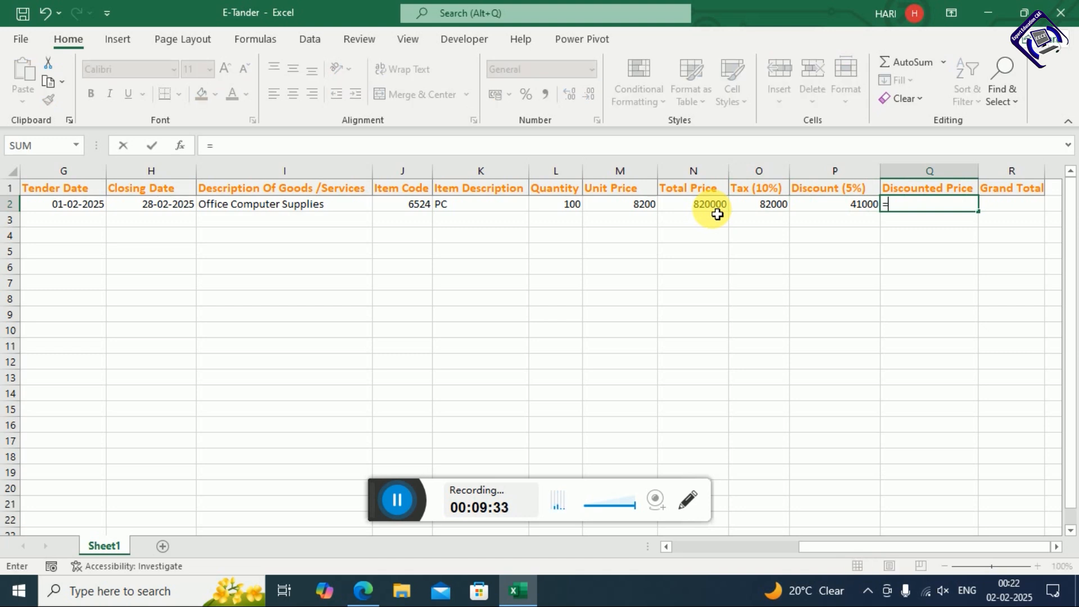
pyautogui.click(718, 207)
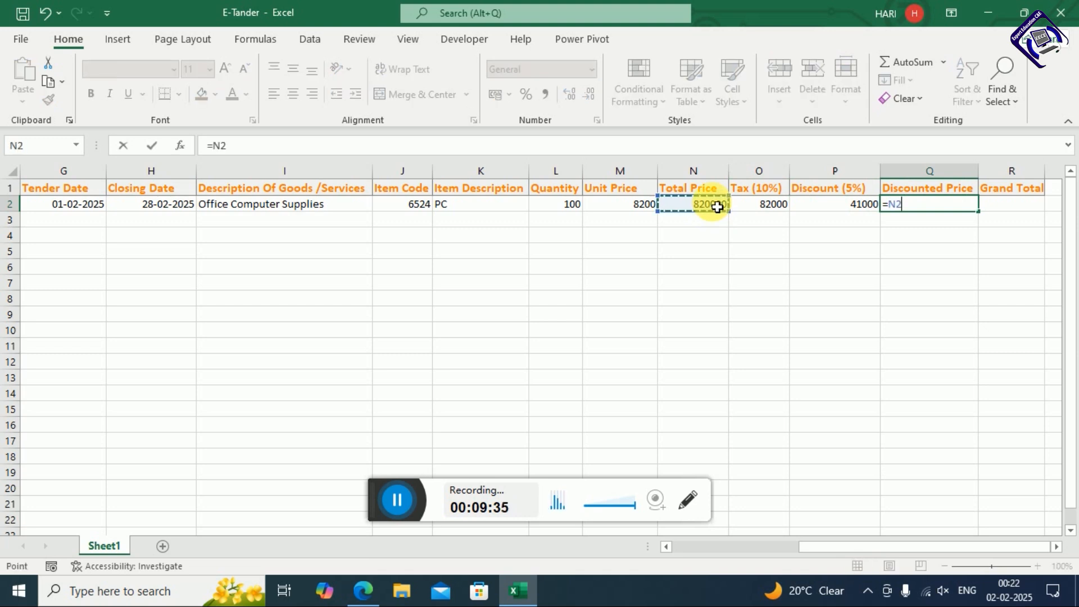
pyautogui.write('-')
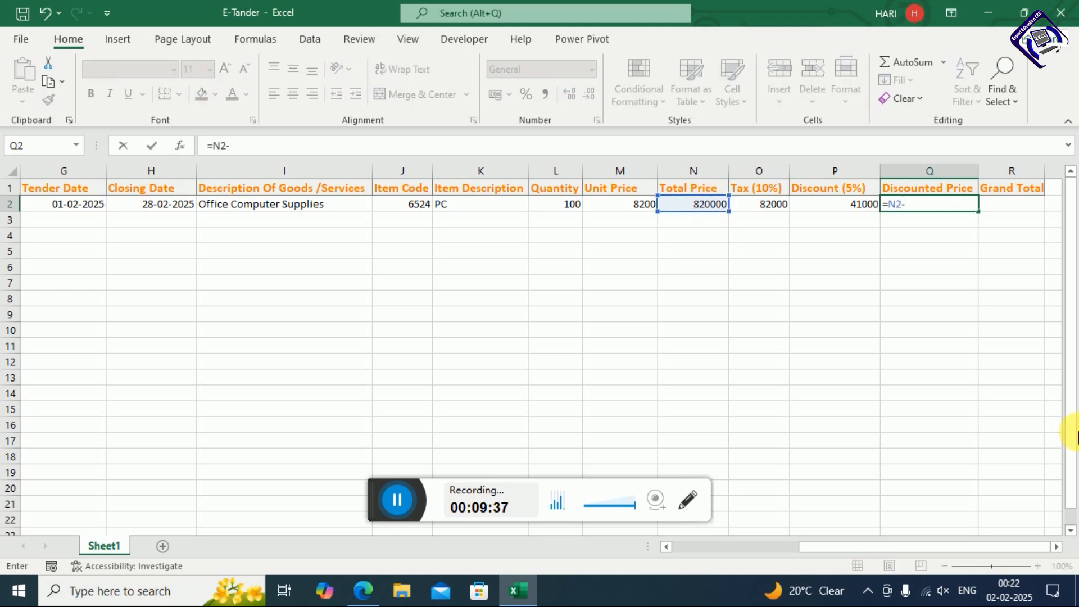
pyautogui.click(862, 210)
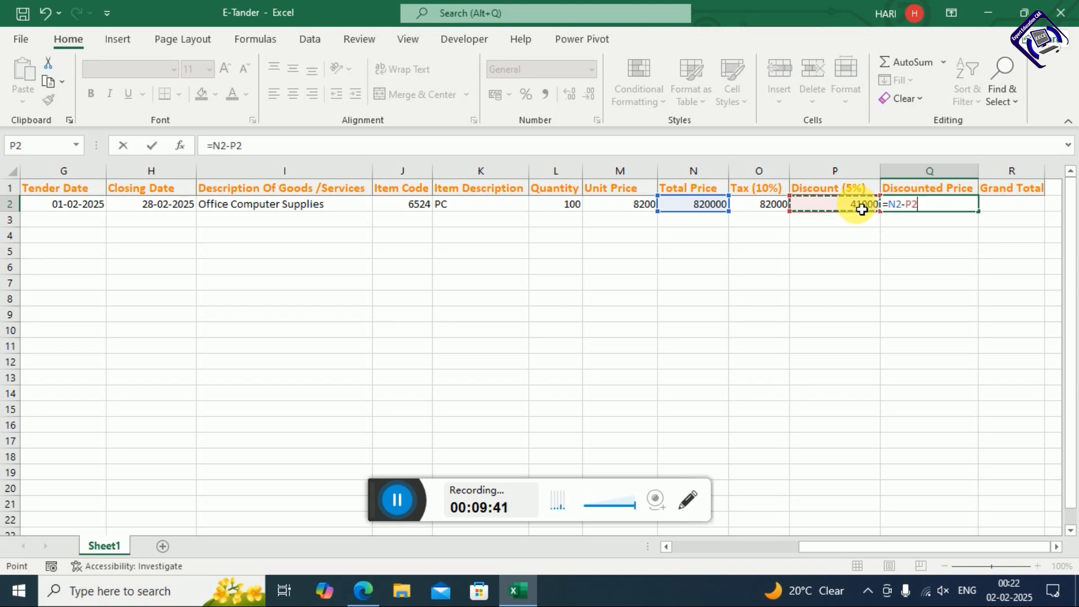
pyautogui.press('Return')
pyautogui.press('Up')
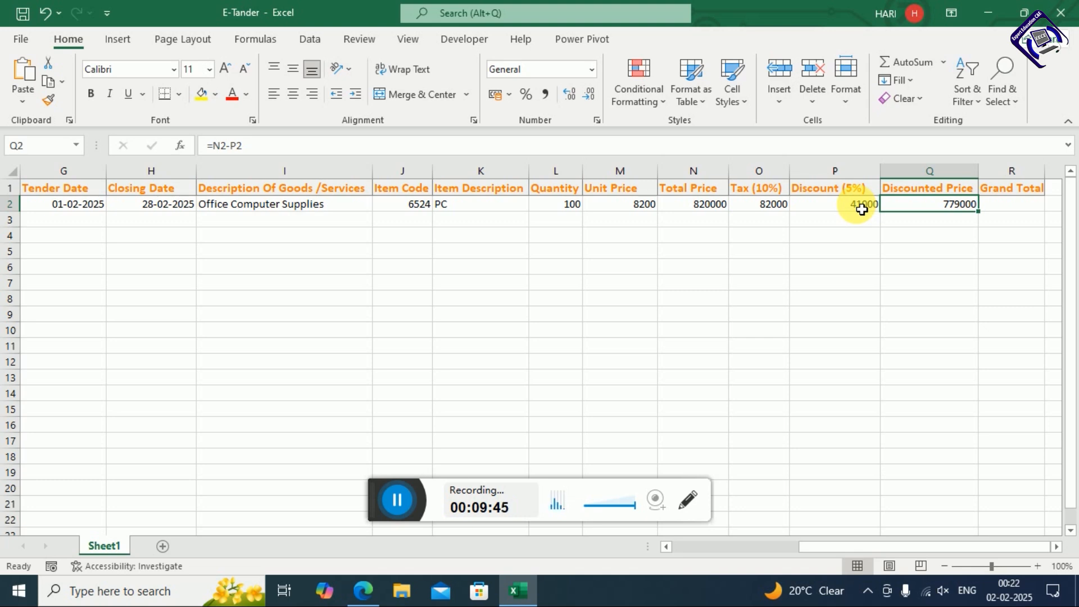
pyautogui.press('Right')
pyautogui.press('Right')
pyautogui.press('Right')
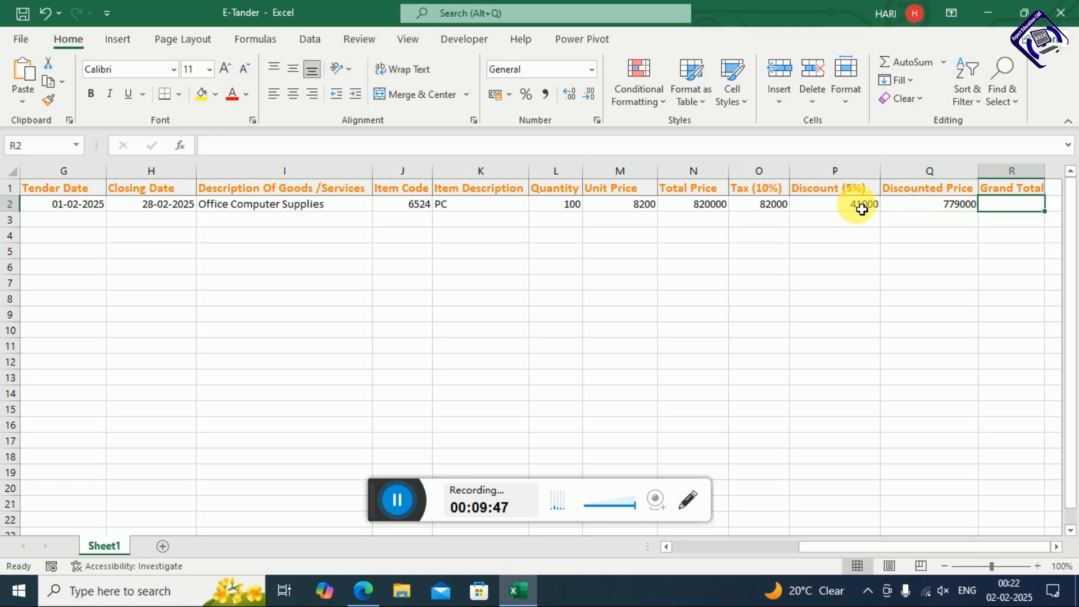
pyautogui.press('Left')
pyautogui.press('Left')
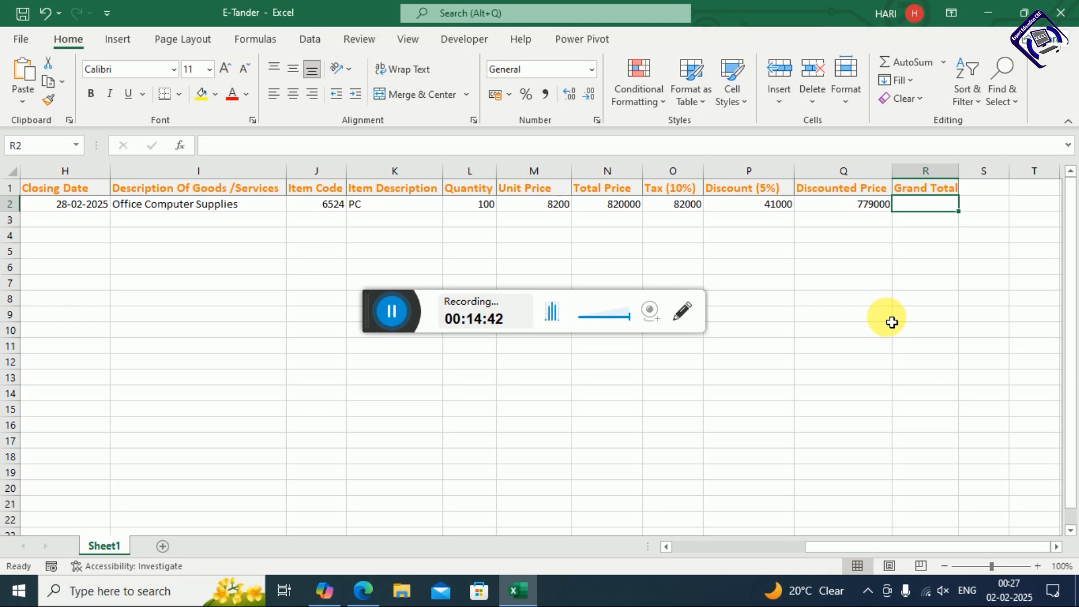
# Enter =O2+Q2 in R2 for a Grand Total of 861000
pyautogui.write('=')
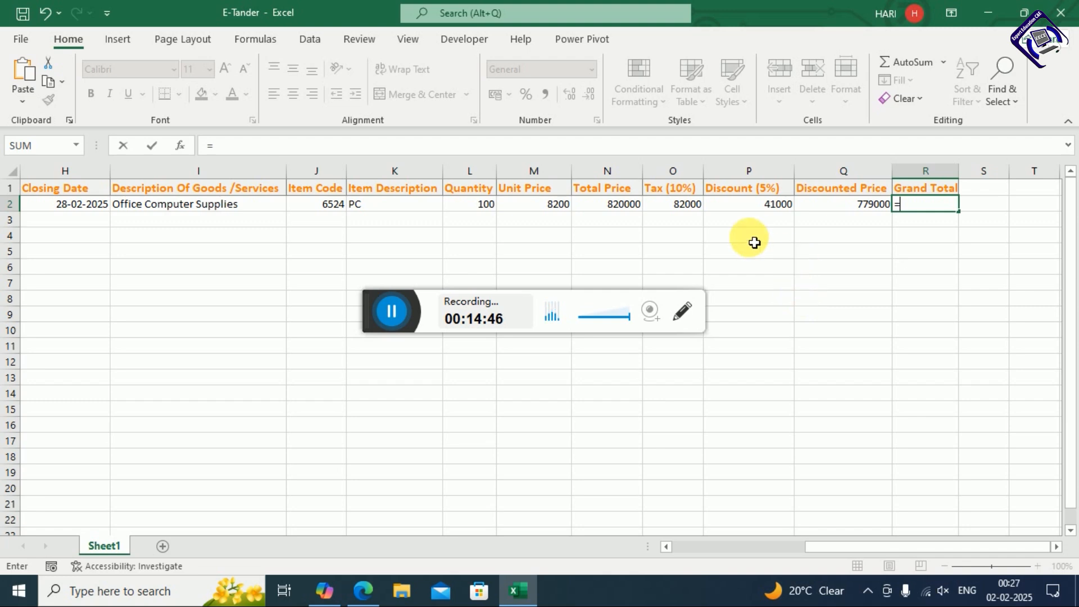
pyautogui.click(676, 209)
pyautogui.write('+')
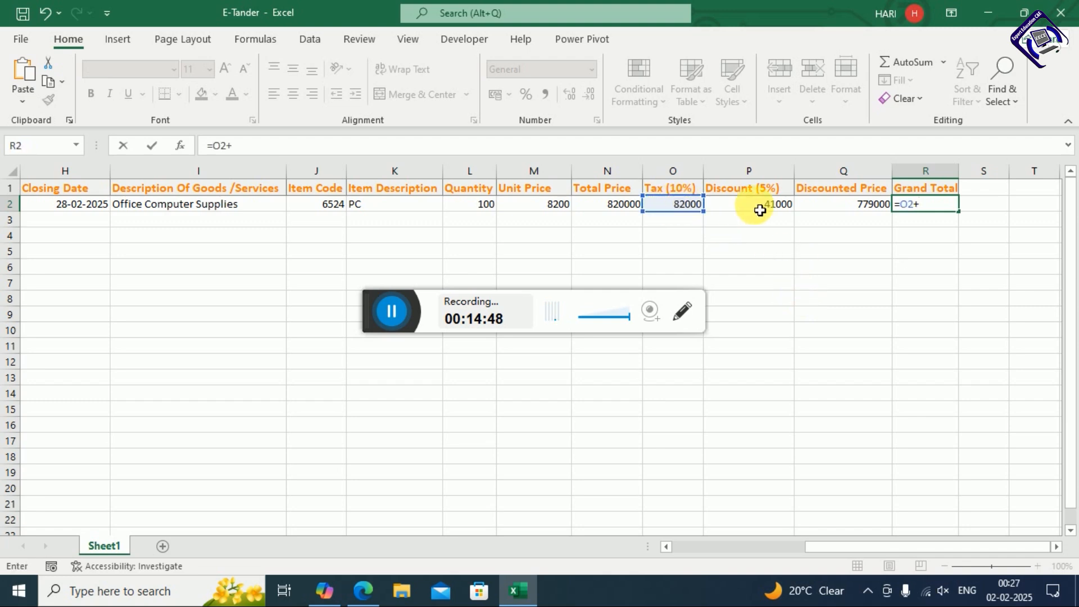
pyautogui.click(838, 210)
pyautogui.press('Return')
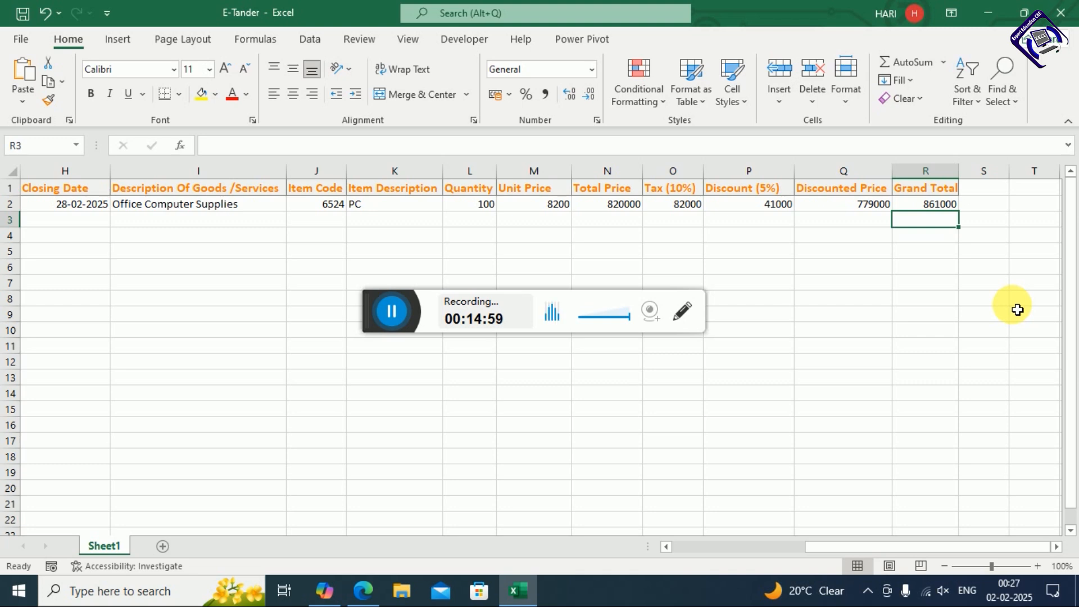
pyautogui.click(993, 192)
# Type the Status heading in S1, widen column R, and trial then clear Pass/Fail in S2
pyautogui.write('St')
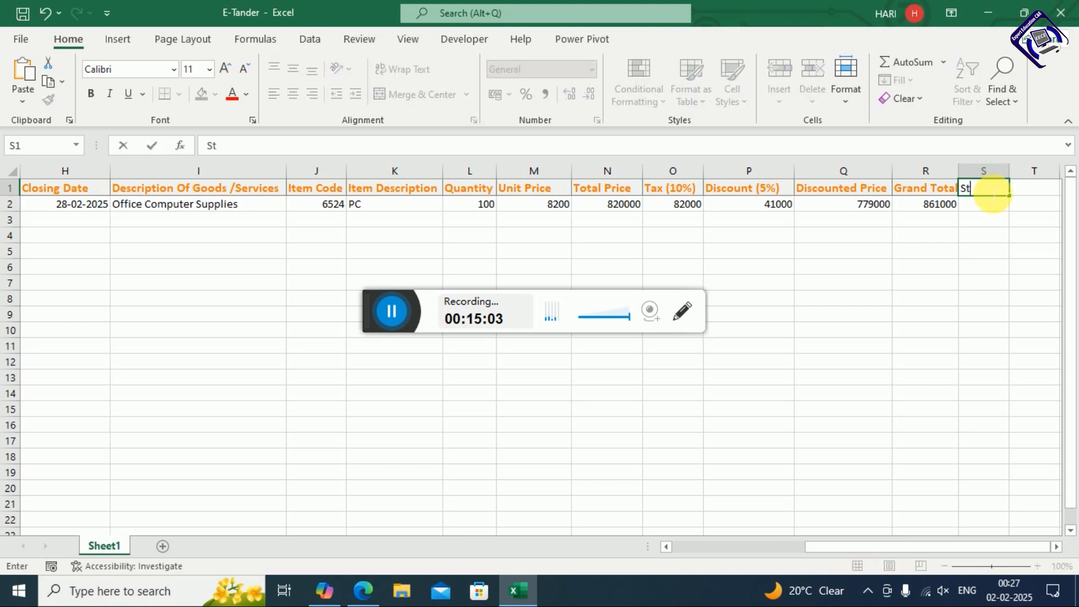
pyautogui.write('atus')
pyautogui.press('Return')
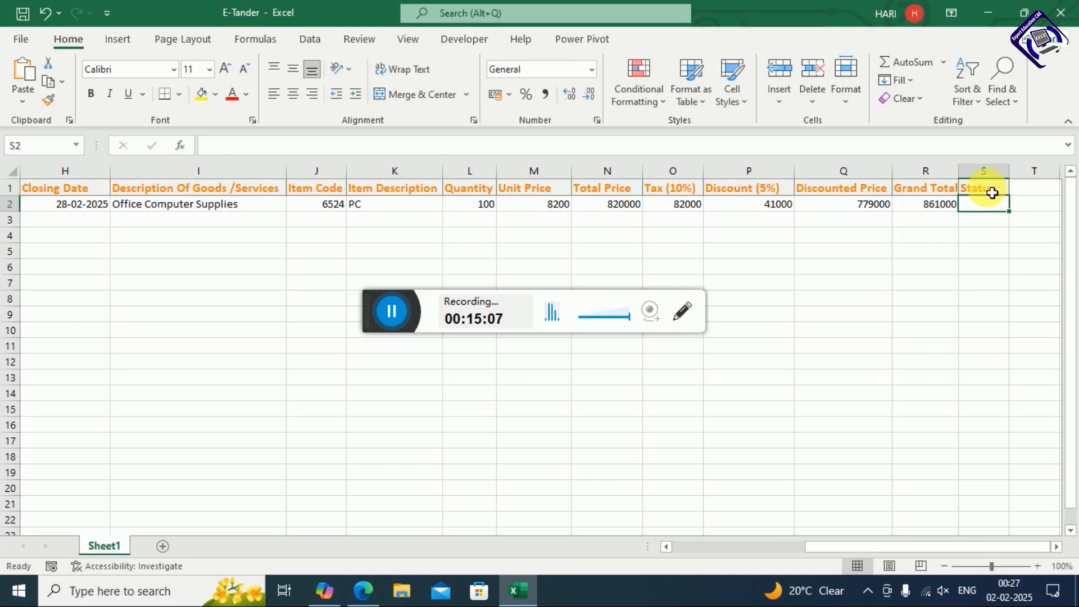
pyautogui.doubleClick(960, 171)
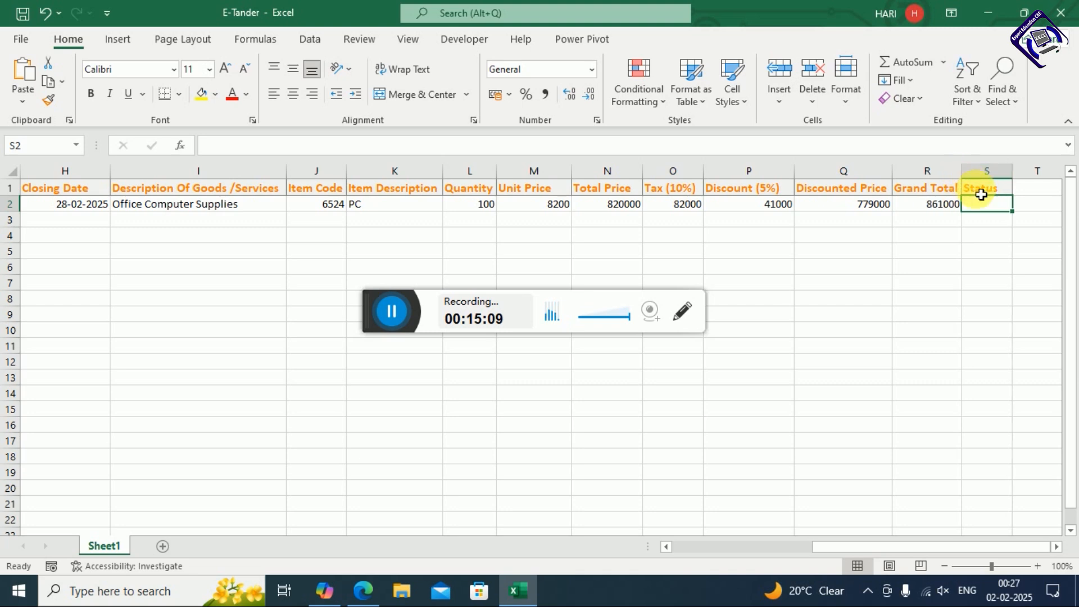
pyautogui.write('Pass')
pyautogui.press('Return')
pyautogui.press('Up')
pyautogui.write('Fail')
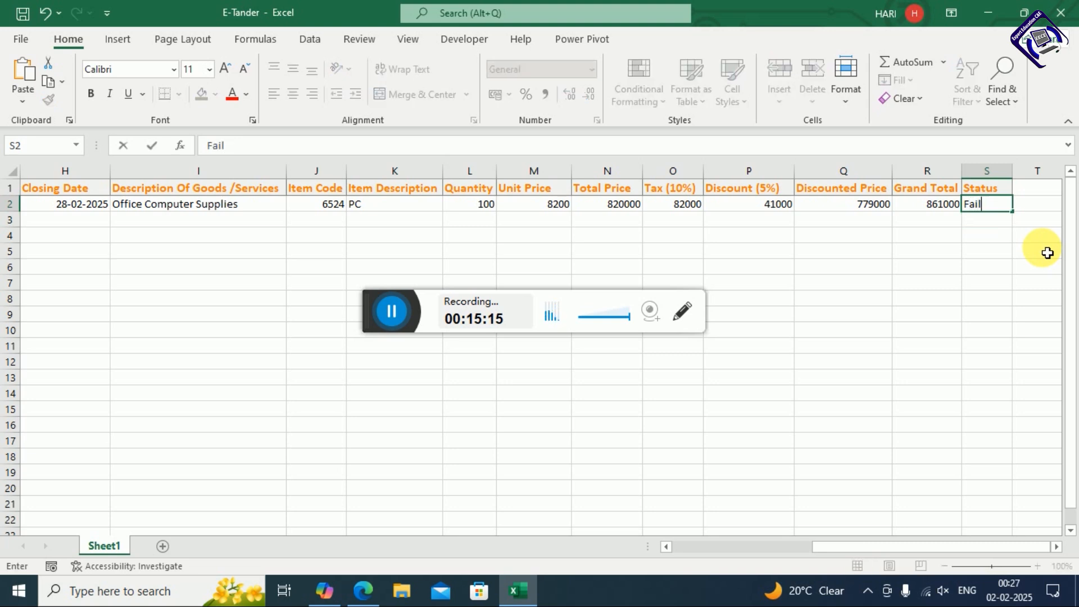
pyautogui.press('Return')
pyautogui.press('Up')
pyautogui.press('Delete')
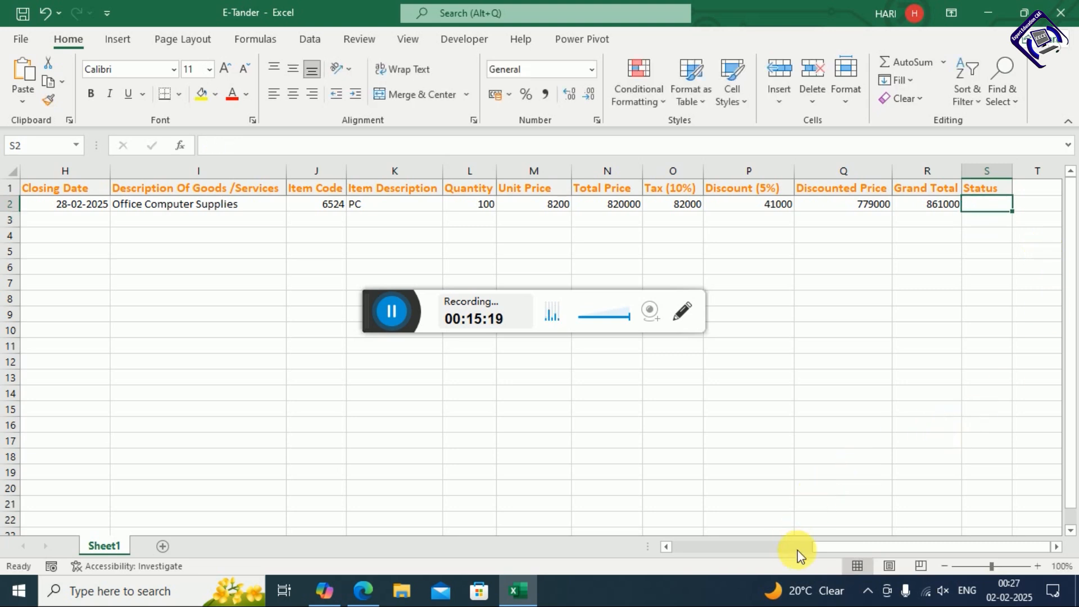
pyautogui.moveTo(838, 550); pyautogui.dragTo(593, 496)
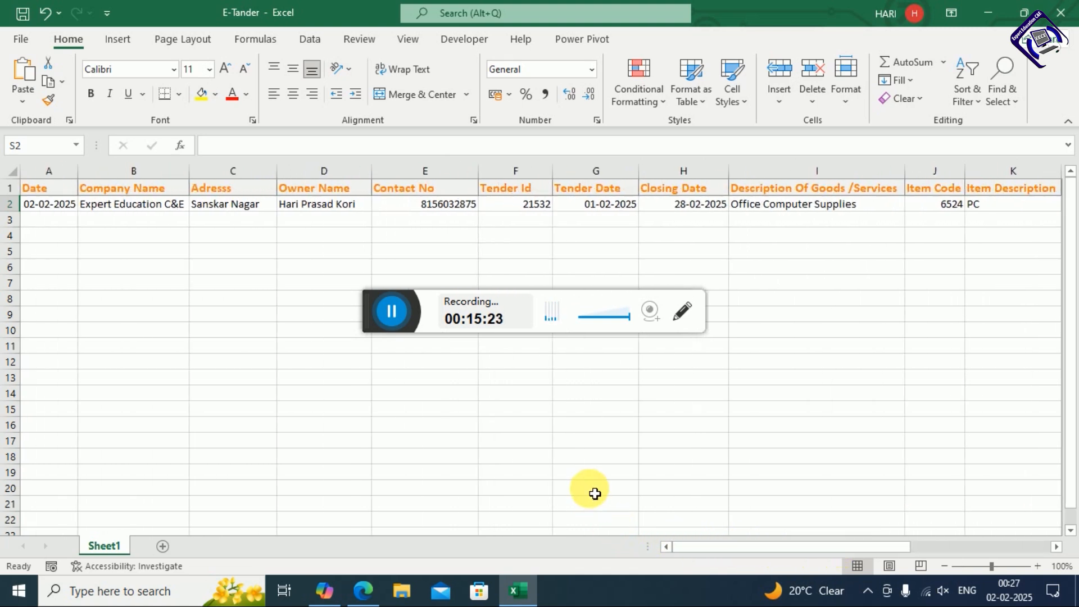